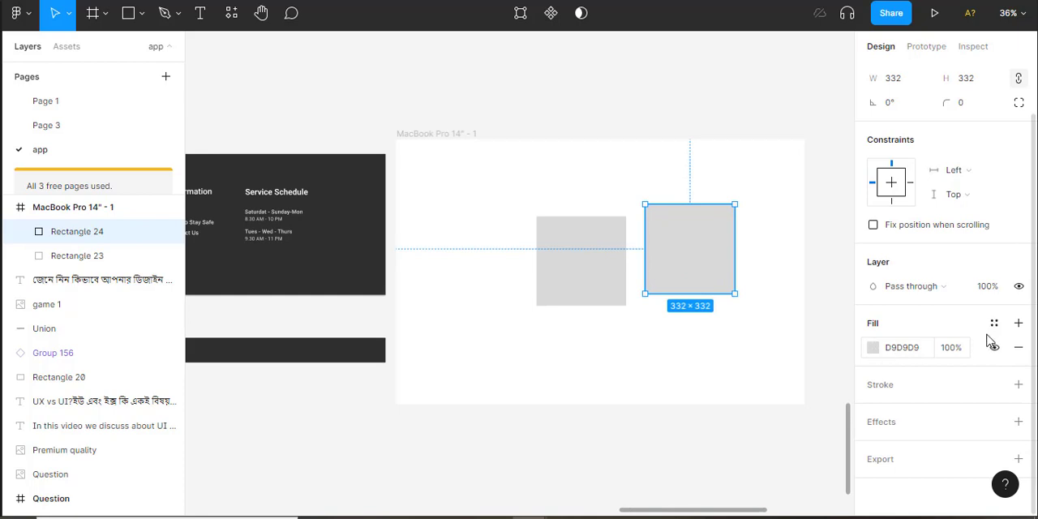
# Fill the right-hand square with dark red AC0000 and move it to overlap the gray square's upper-right corner, at about X 733, Y 60
pyautogui.click(723, 129)
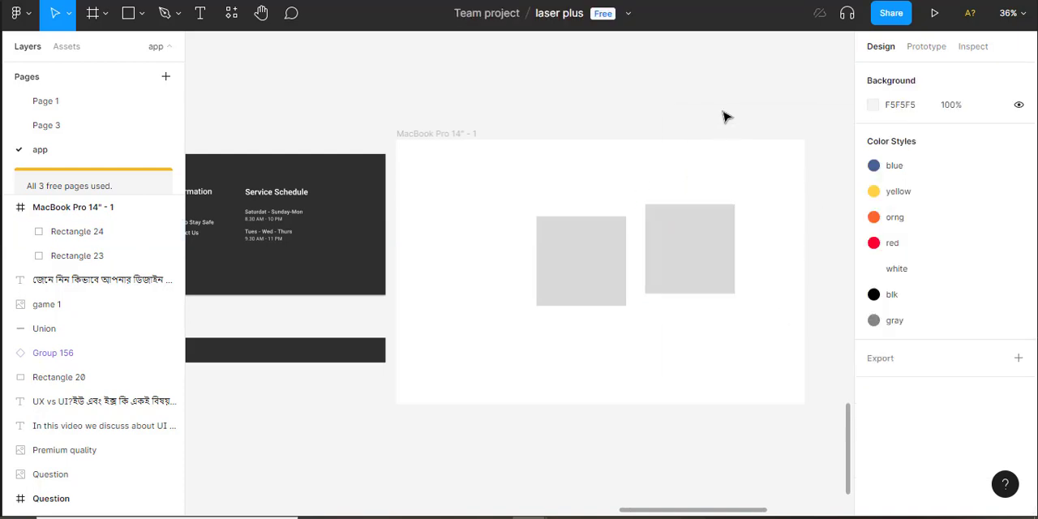
pyautogui.click(720, 252)
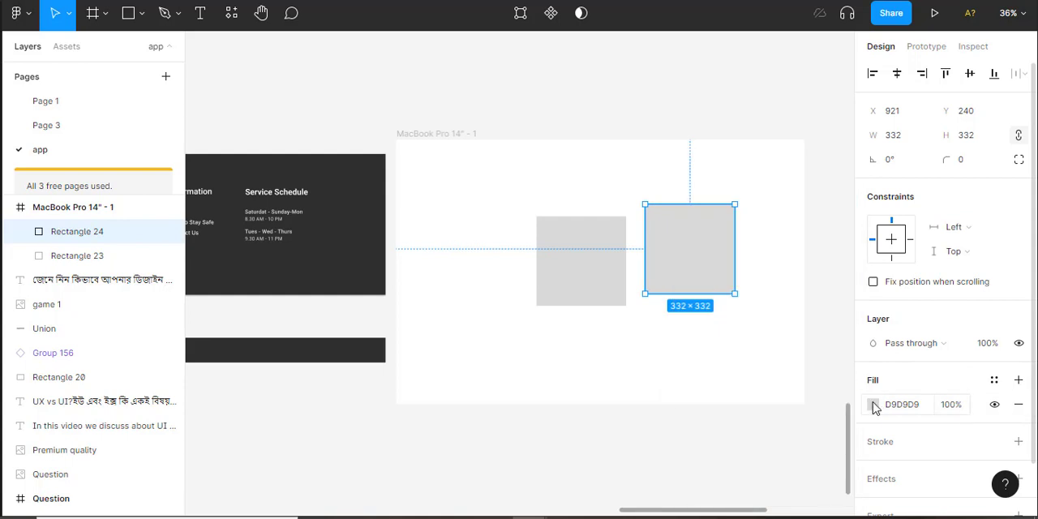
pyautogui.click(873, 406)
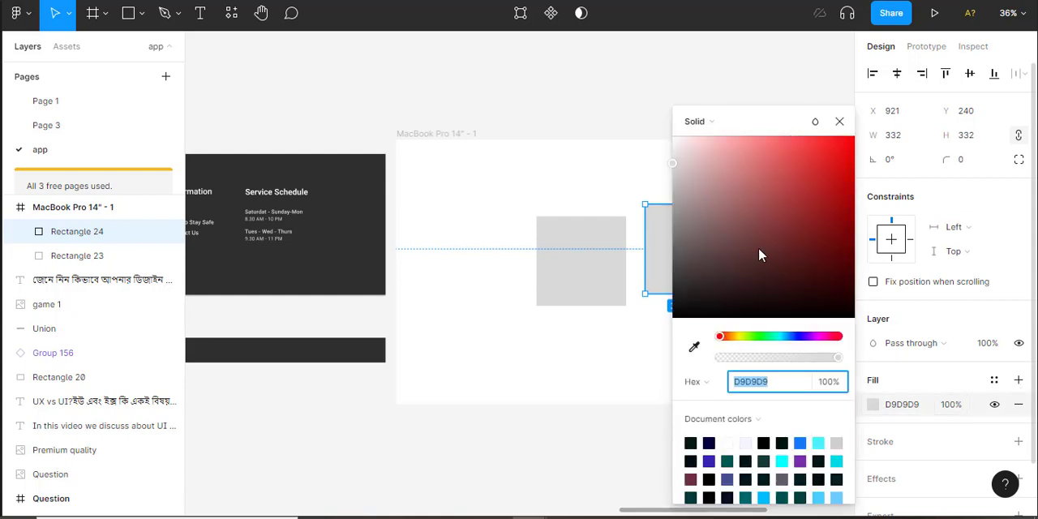
pyautogui.click(854, 195)
pyautogui.click(736, 93)
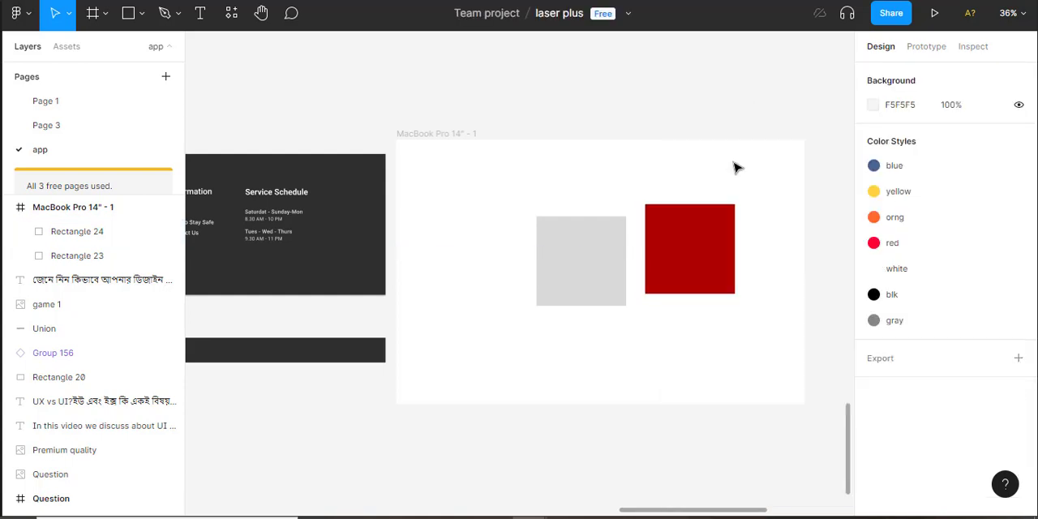
pyautogui.click(706, 256)
pyautogui.moveTo(689, 267); pyautogui.dragTo(670, 224)
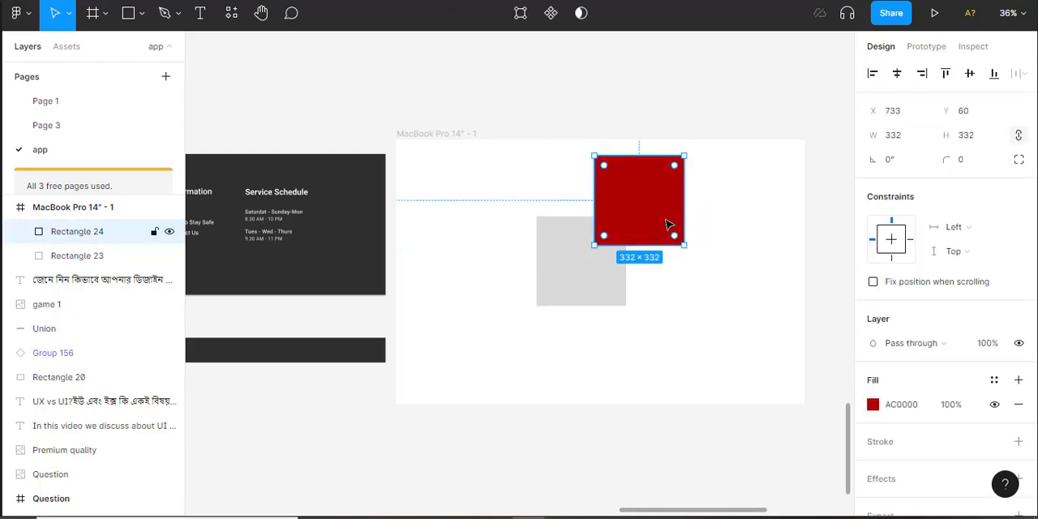
# Try a Union of the overlapping red and gray squares and undo it
pyautogui.keyDown('shift'); pyautogui.click(590, 288); pyautogui.keyUp('shift')
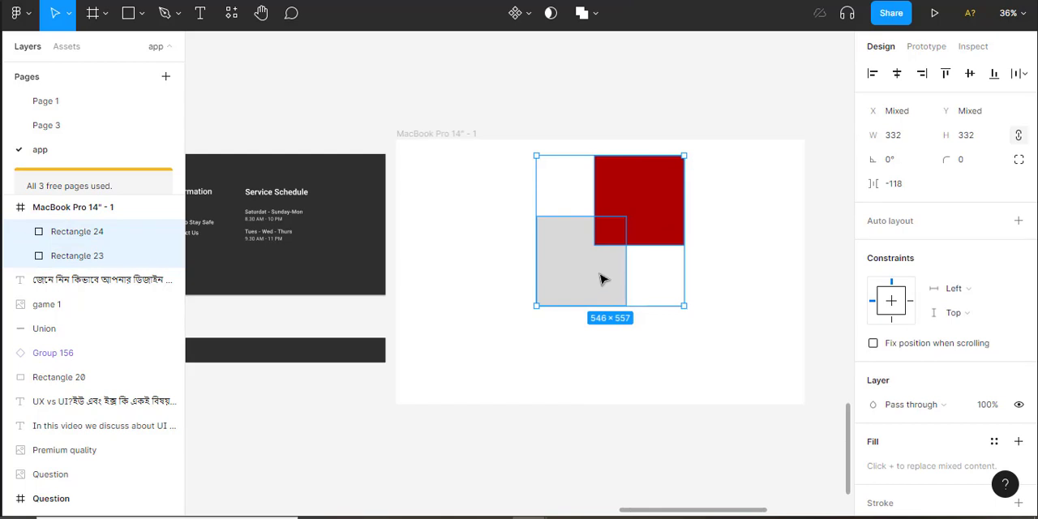
pyautogui.click(586, 15)
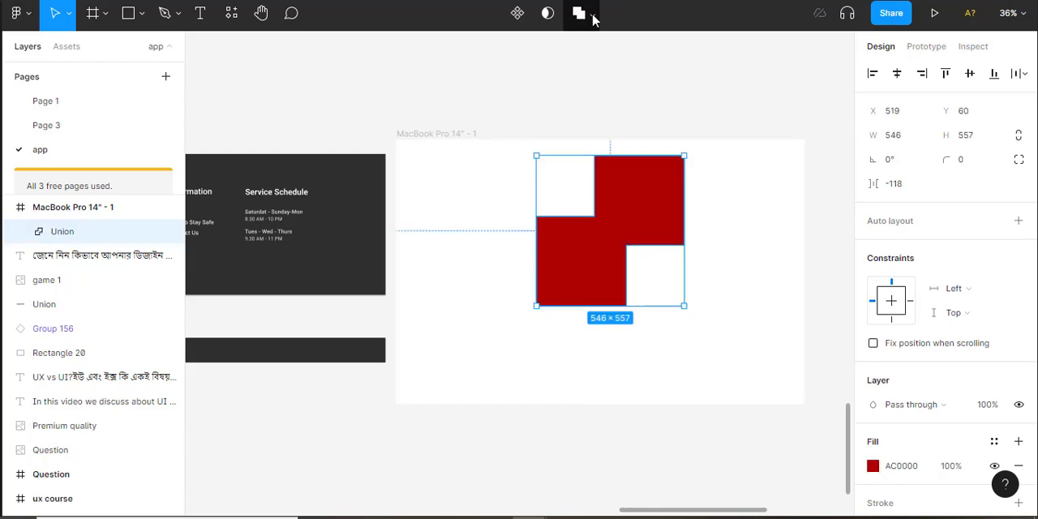
pyautogui.click(593, 16)
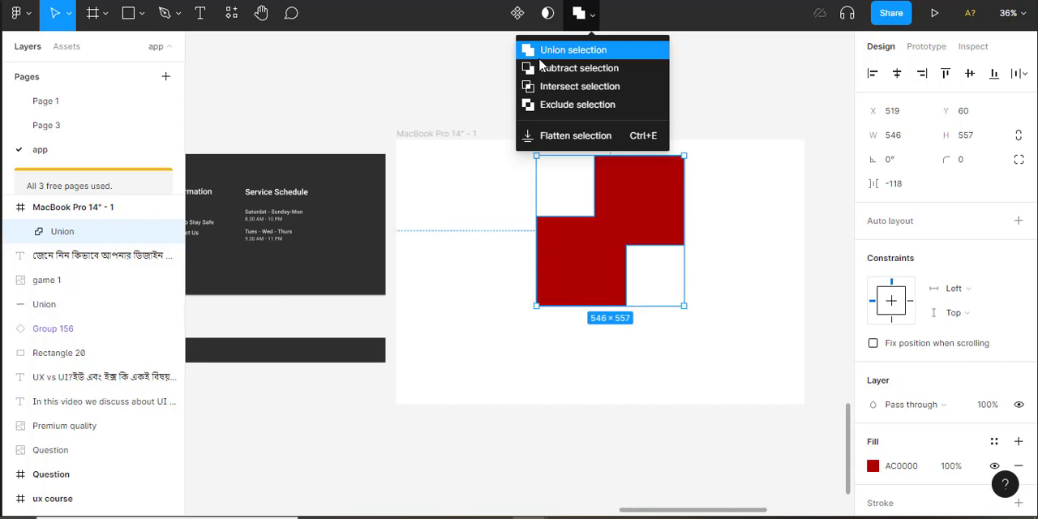
pyautogui.click(760, 107)
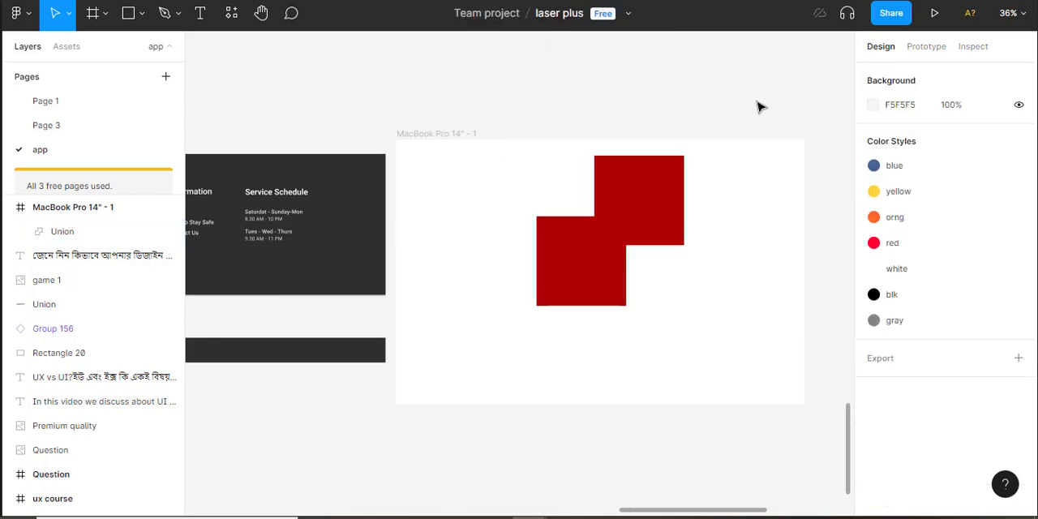
pyautogui.hotkey('ctrl', 'z')
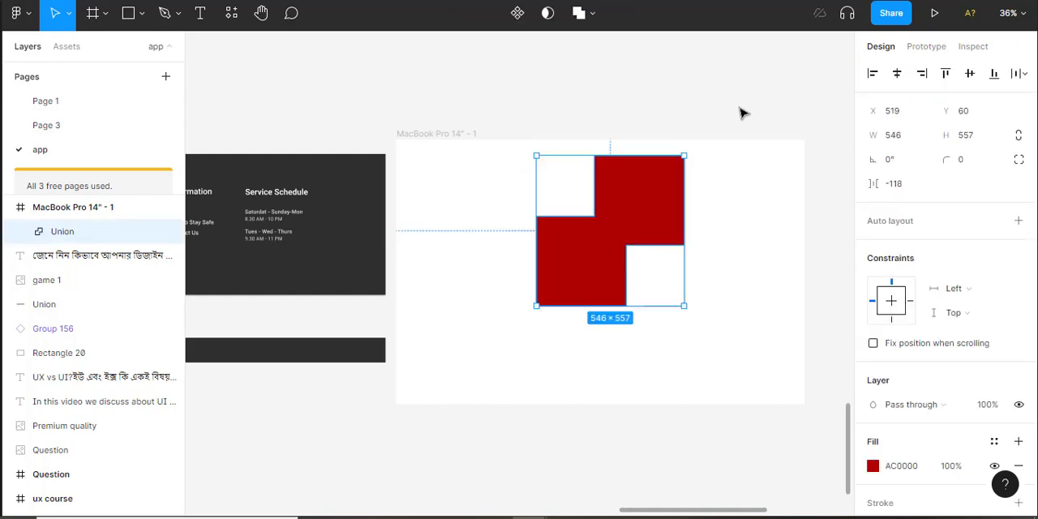
pyautogui.hotkey('ctrl', 'z')
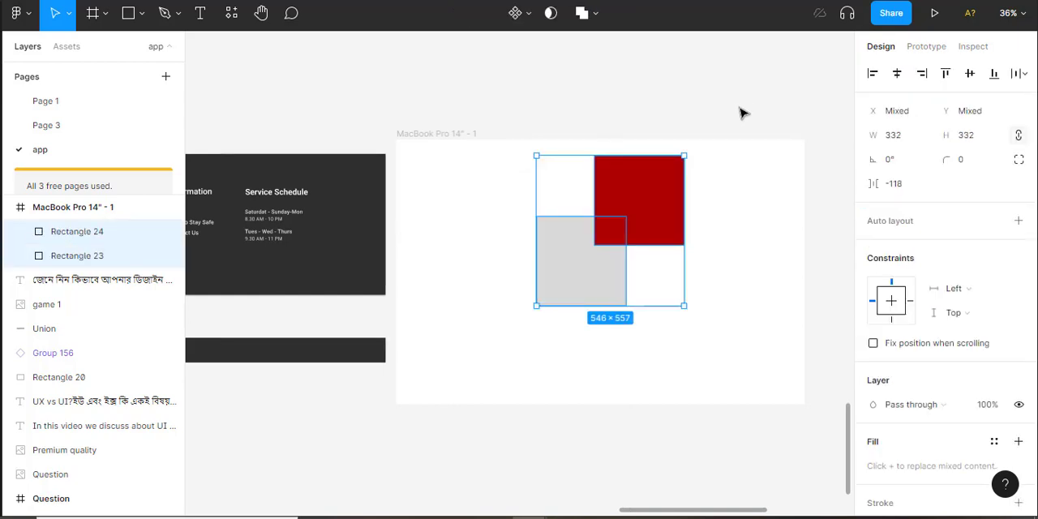
# Try subtracting the red square from the gray square with a Subtract operation and undo it
pyautogui.press('Escape')
pyautogui.click(665, 223)
pyautogui.keyDown('shift'); pyautogui.click(578, 278); pyautogui.keyUp('shift')
pyautogui.click(595, 18)
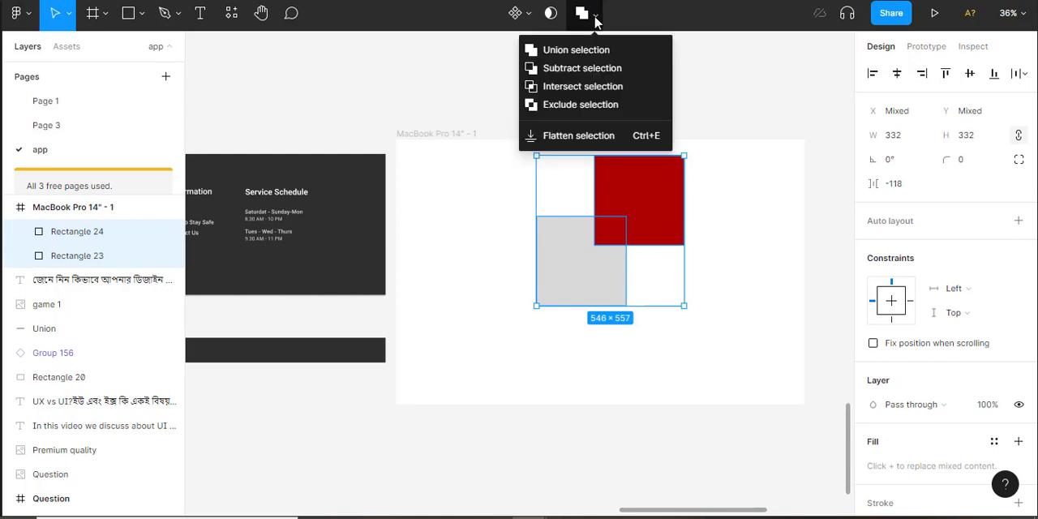
pyautogui.click(570, 71)
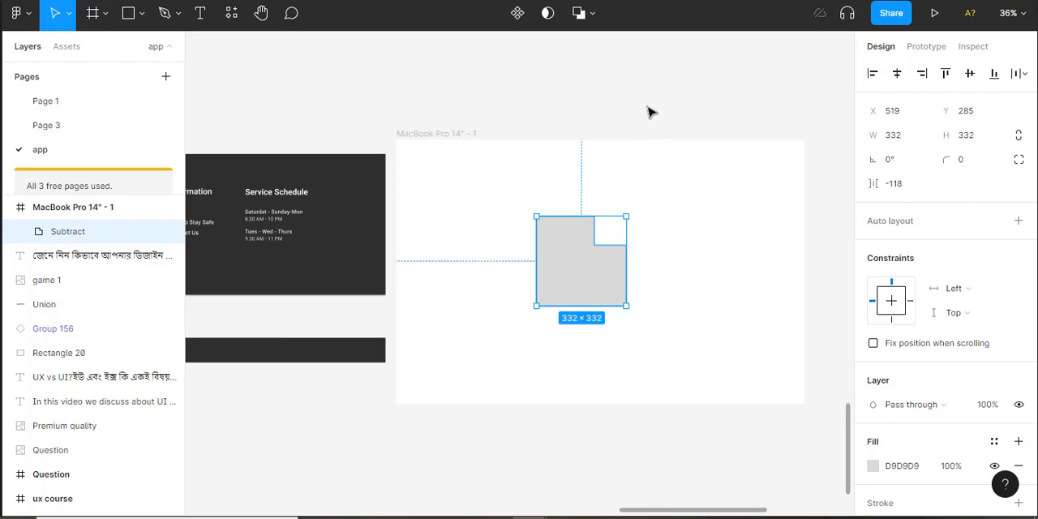
pyautogui.hotkey('ctrl', 'z')
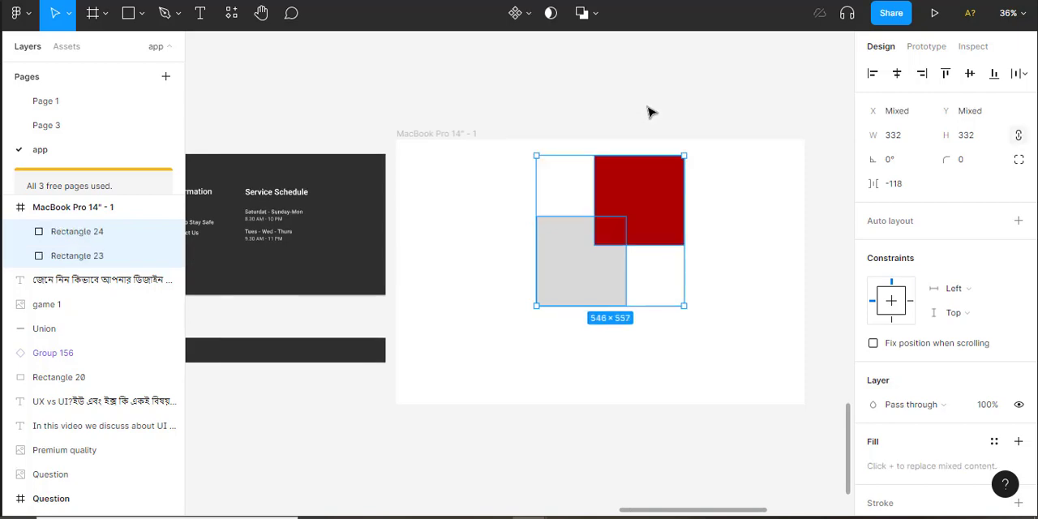
# Try an Intersect of the red and gray squares, undo it and clear the selection
pyautogui.click(649, 112)
pyautogui.click(644, 220)
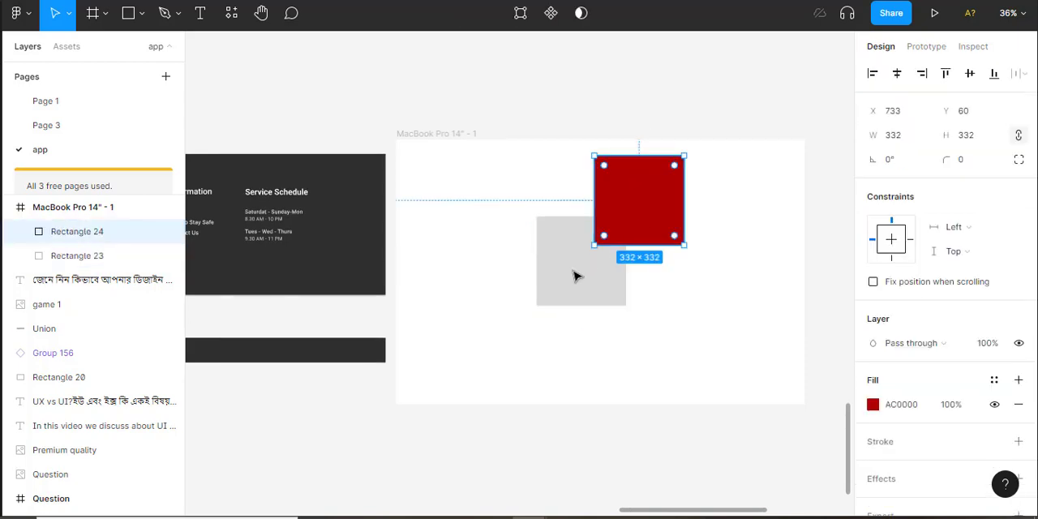
pyautogui.keyDown('shift'); pyautogui.click(567, 280); pyautogui.keyUp('shift')
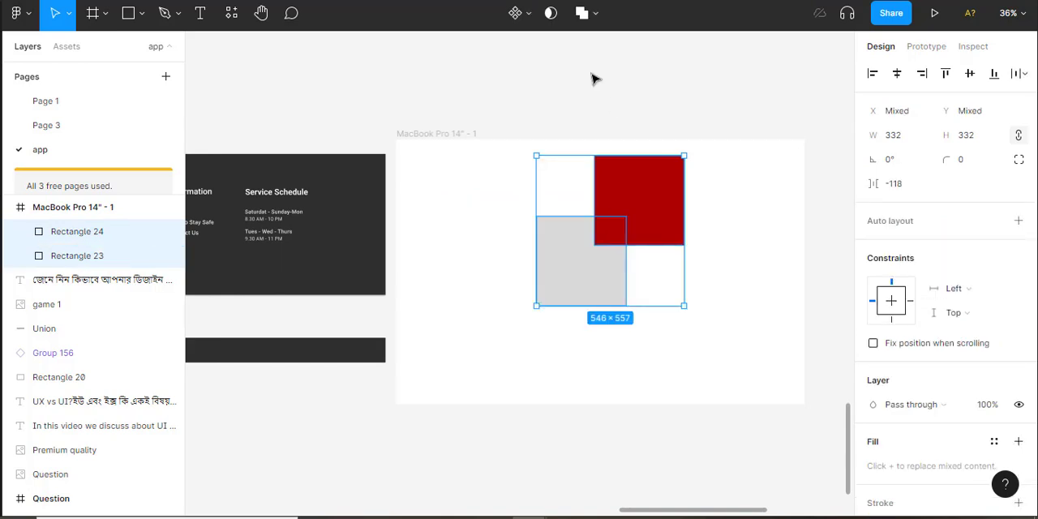
pyautogui.click(594, 16)
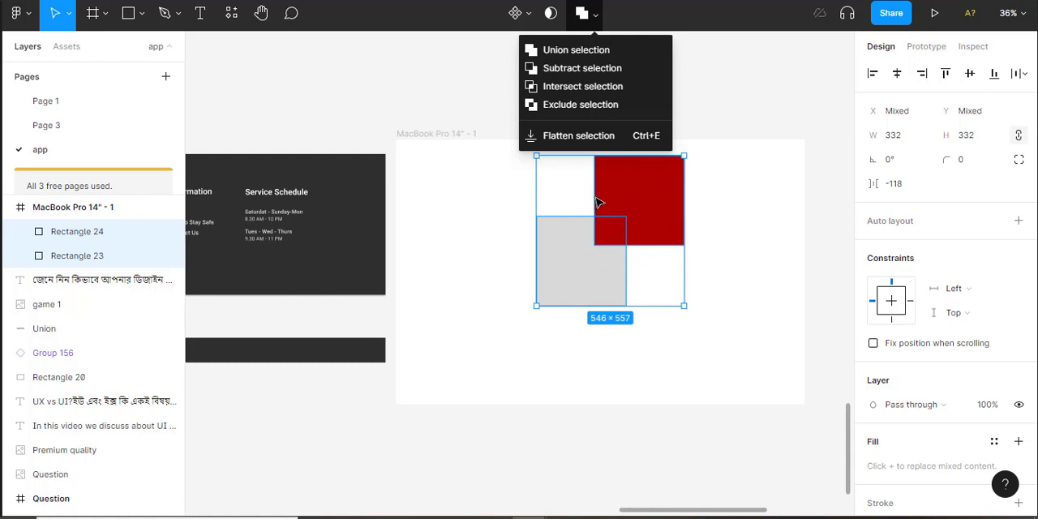
pyautogui.click(570, 92)
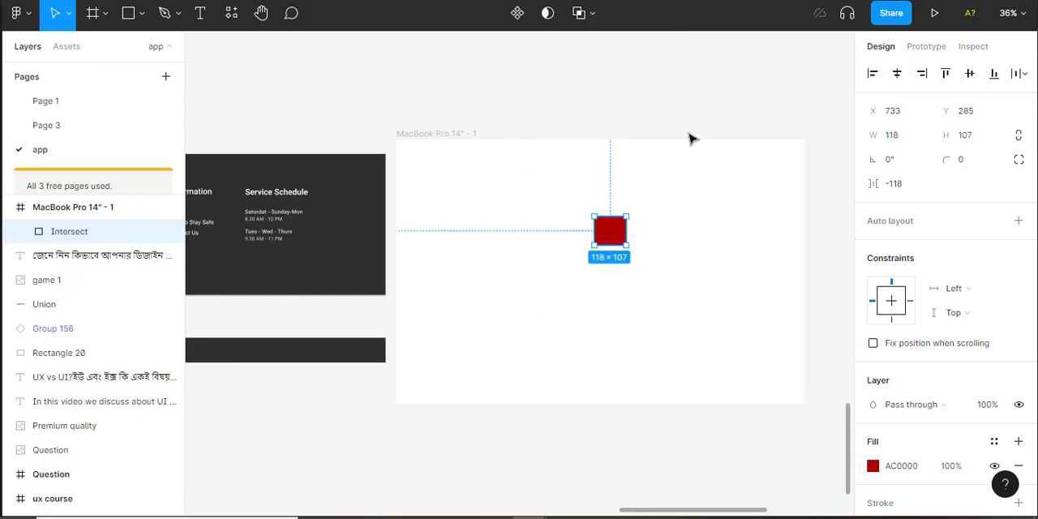
pyautogui.hotkey('ctrl', 'z')
pyautogui.press('Escape')
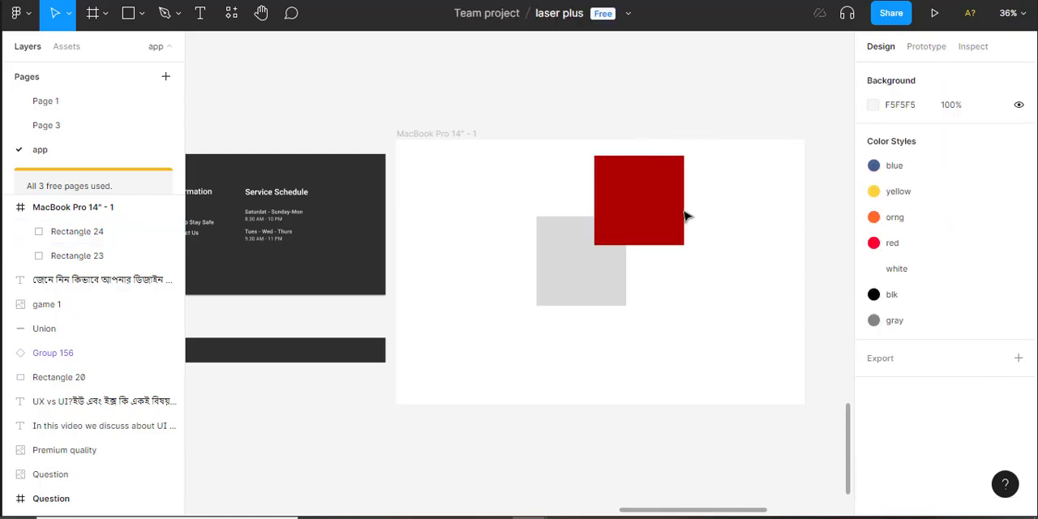
# Try an Exclude on the two overlapping squares, restore the separate shapes and deselect them
pyautogui.click(667, 222)
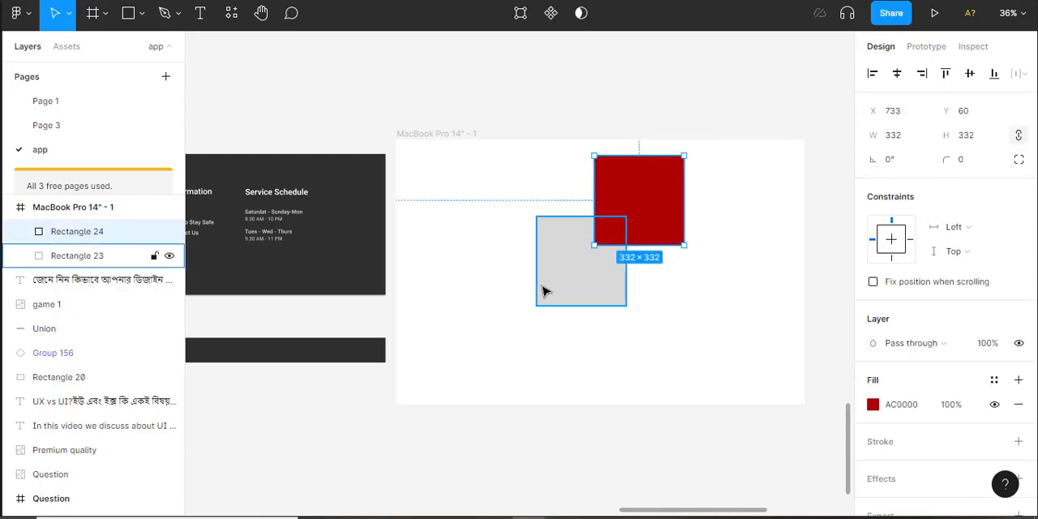
pyautogui.keyDown('shift'); pyautogui.click(544, 292); pyautogui.keyUp('shift')
pyautogui.click(593, 21)
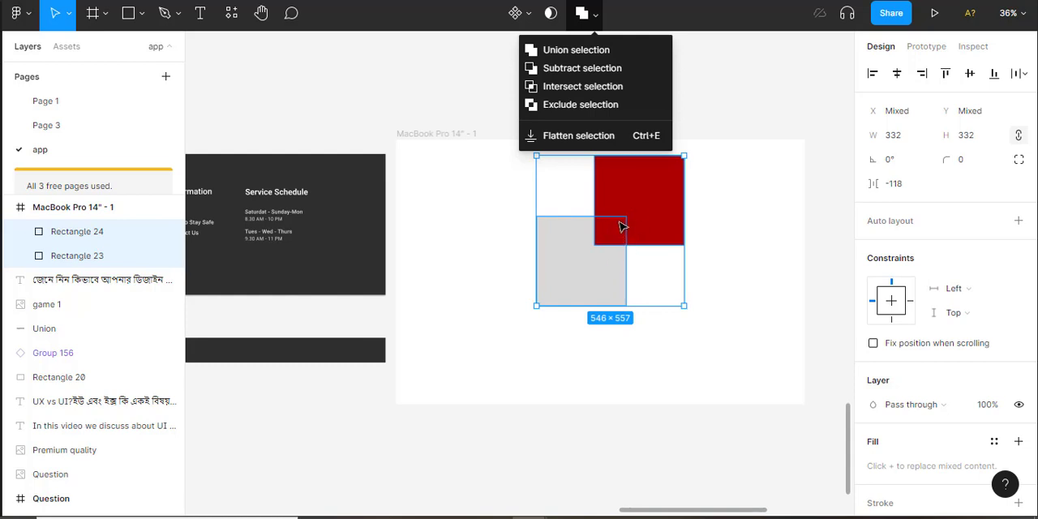
pyautogui.click(585, 113)
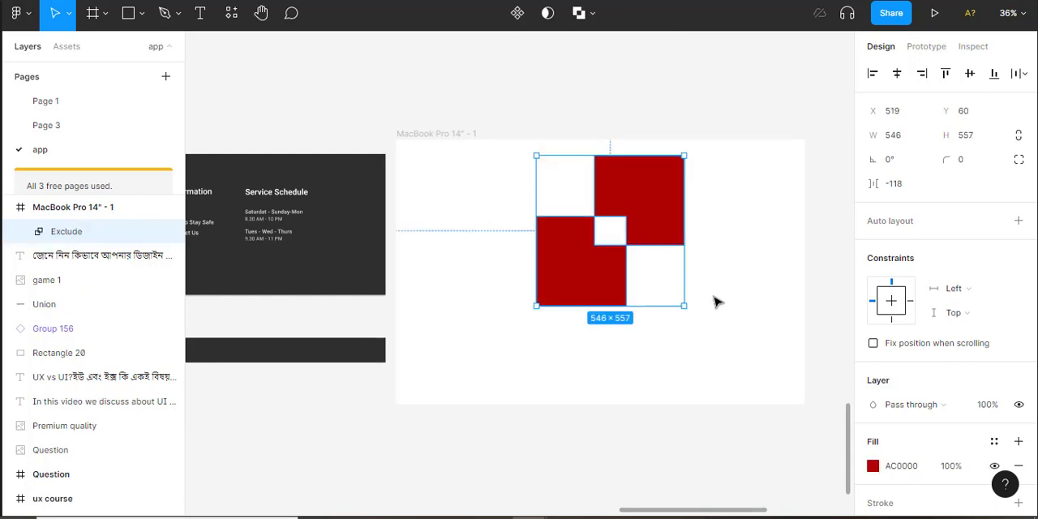
pyautogui.hotkey('ctrl', 'shift', 'g')
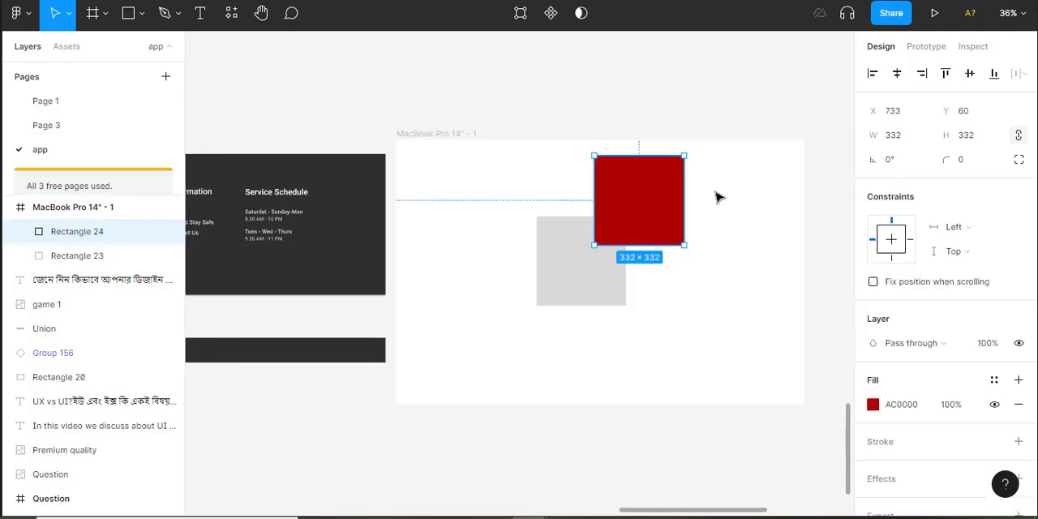
pyautogui.click(685, 94)
# Move both squares together out of the MacBook Pro 14" frame to the empty canvas above it
pyautogui.moveTo(699, 305); pyautogui.dragTo(708, 286)
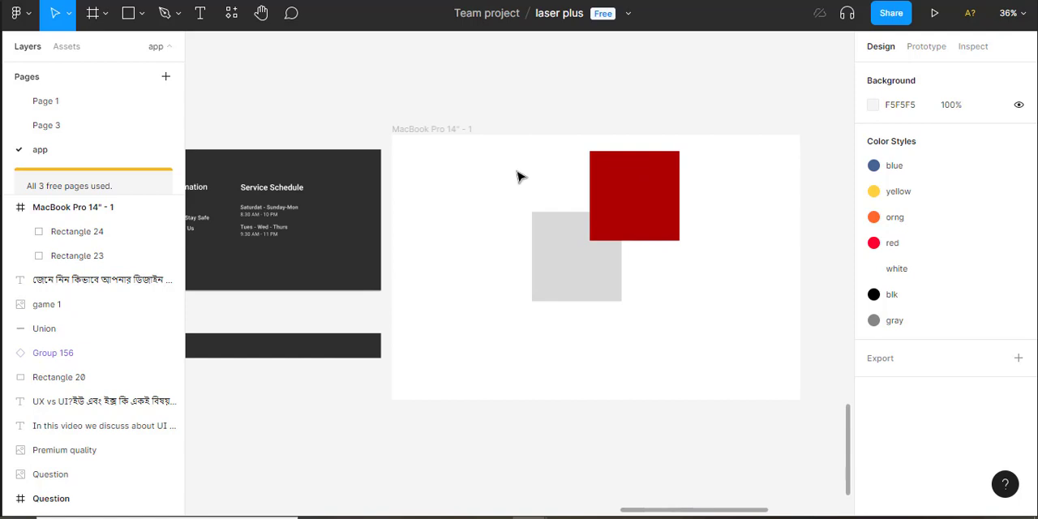
pyautogui.moveTo(518, 166); pyautogui.dragTo(674, 307)
pyautogui.moveTo(670, 206); pyautogui.dragTo(805, 24)
# Draw an open, curved seven-point path about 1175 × 606 inside the MacBook Pro 14" frame with the Pen tool
pyautogui.click(552, 308)
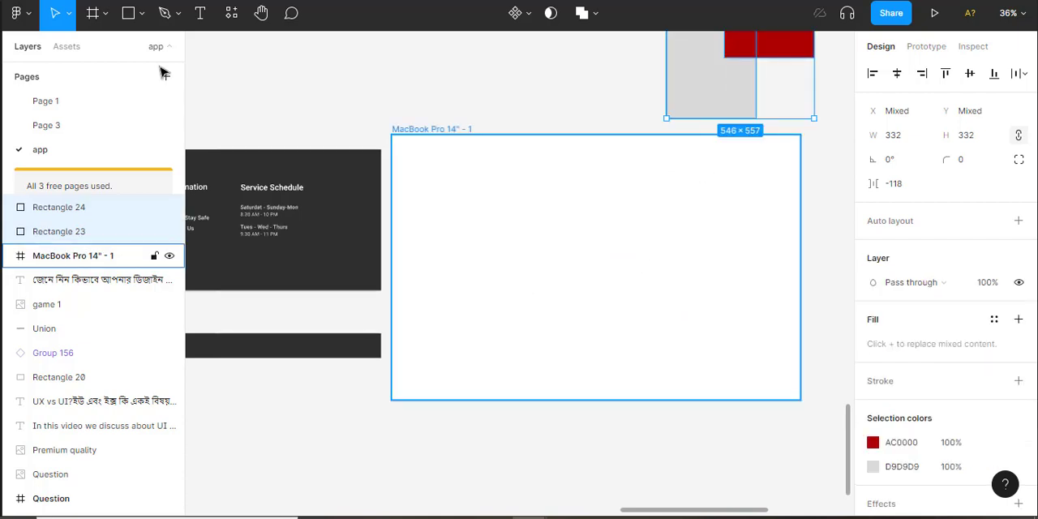
pyautogui.click(178, 14)
pyautogui.press('p')
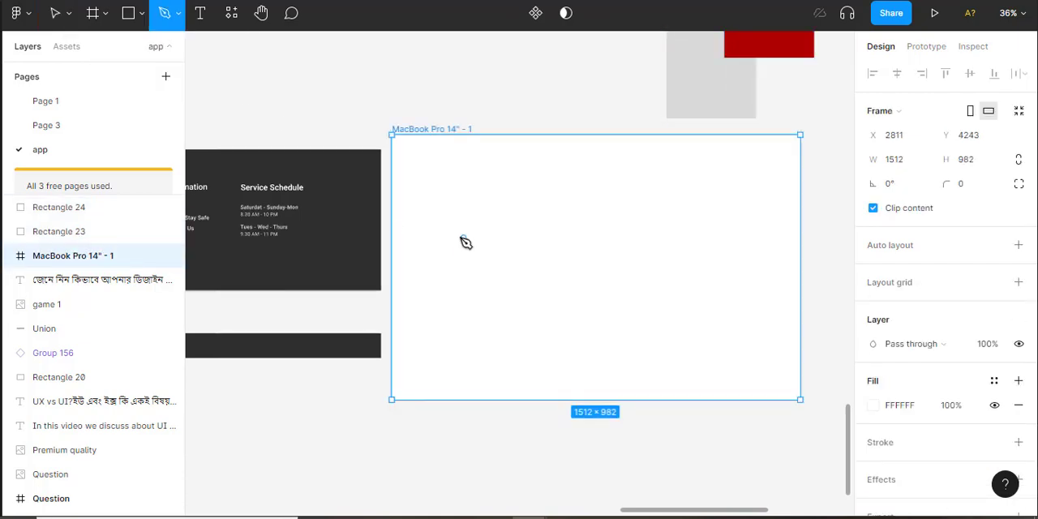
pyautogui.click(458, 236)
pyautogui.moveTo(552, 212); pyautogui.dragTo(566, 221)
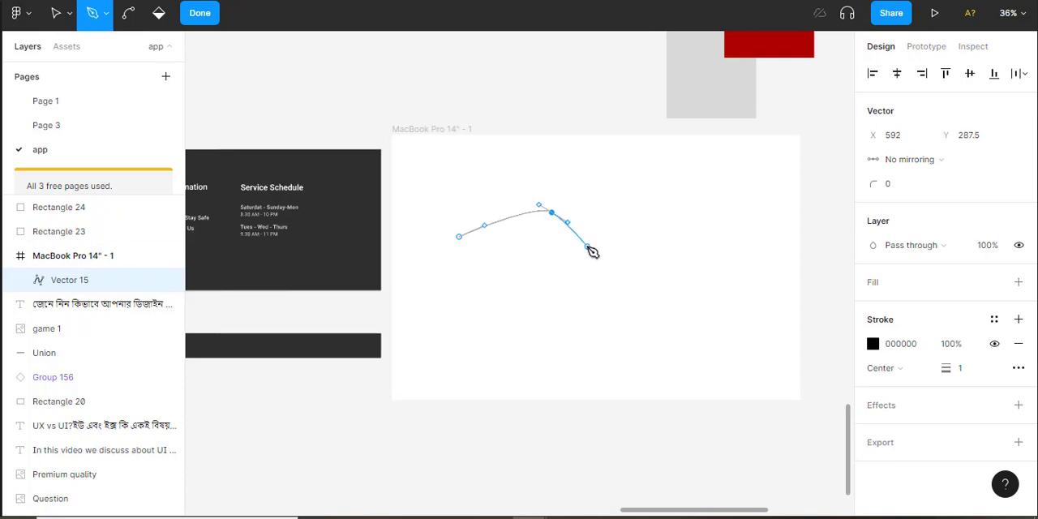
pyautogui.moveTo(651, 253); pyautogui.dragTo(791, 252)
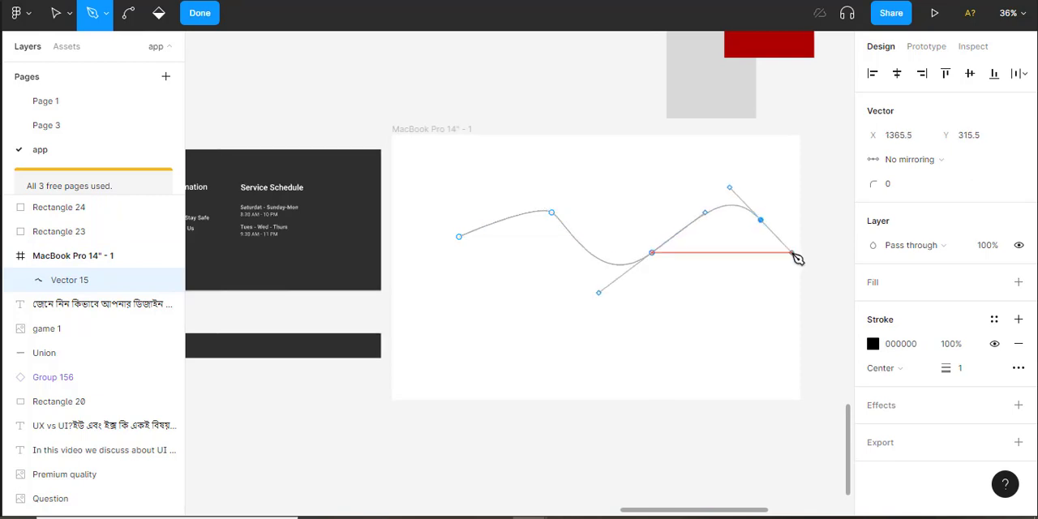
pyautogui.moveTo(744, 303); pyautogui.dragTo(768, 304)
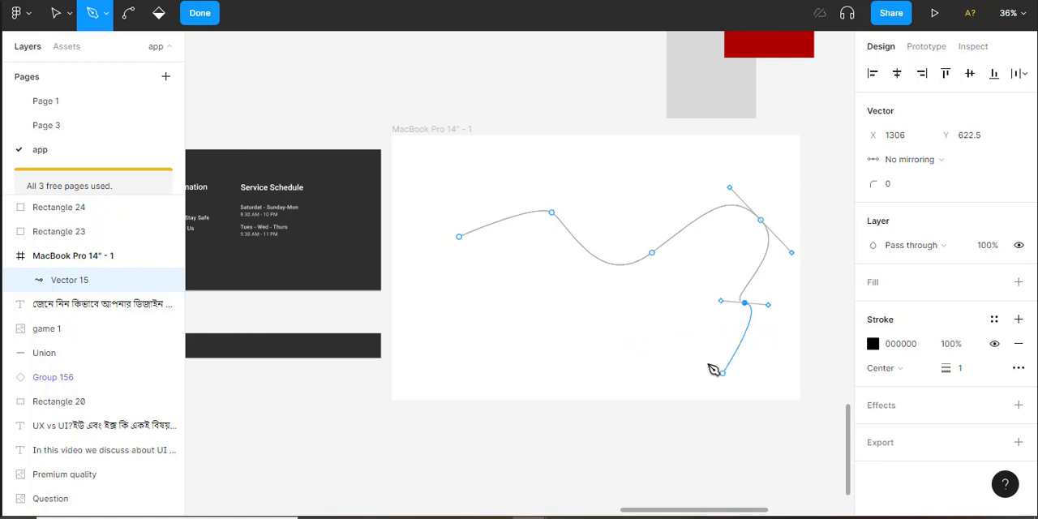
pyautogui.moveTo(661, 345); pyautogui.dragTo(584, 273)
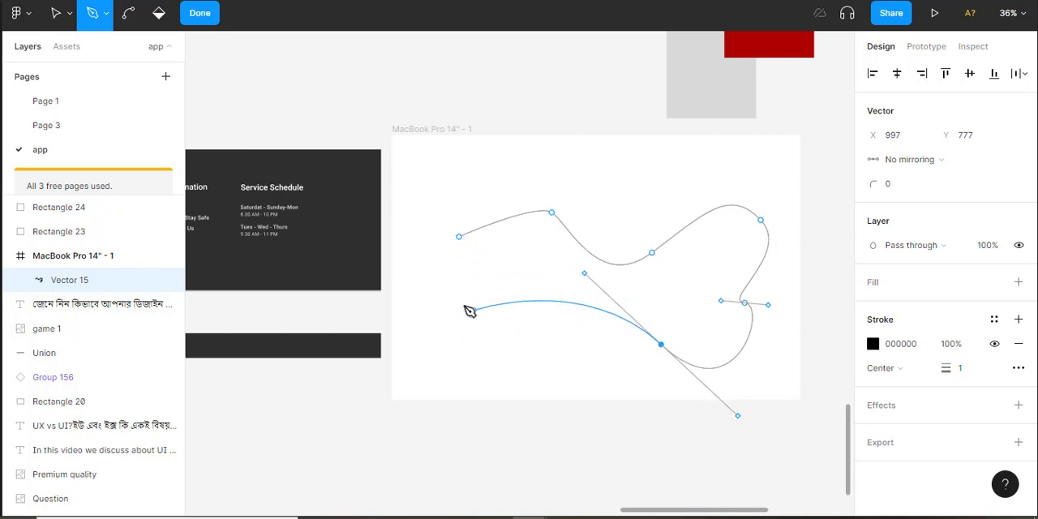
pyautogui.moveTo(451, 295); pyautogui.dragTo(459, 236)
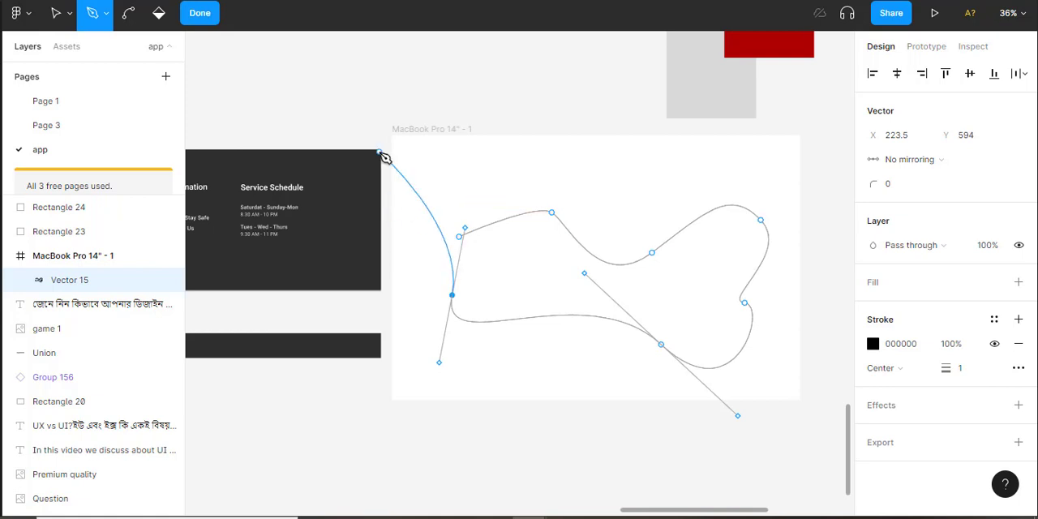
pyautogui.click(199, 13)
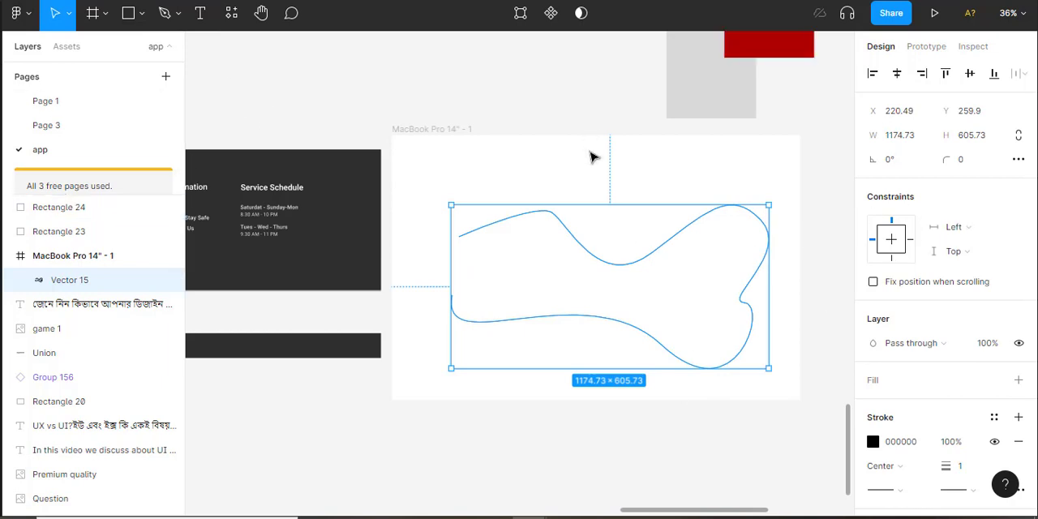
# Edit the path's points and stretch the right handle of its second anchor outward to about X 800, Y 315.5
pyautogui.doubleClick(641, 264)
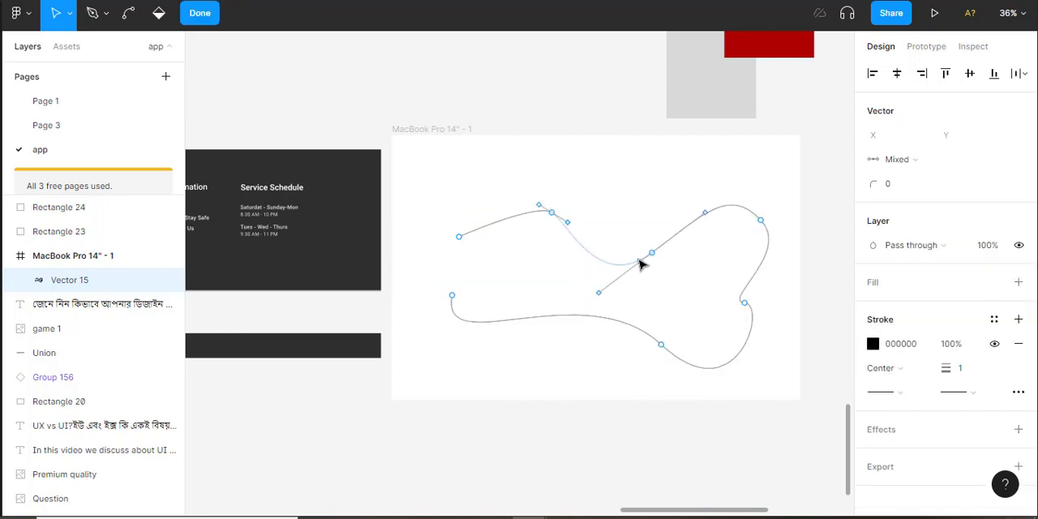
pyautogui.click(640, 262)
pyautogui.click(551, 214)
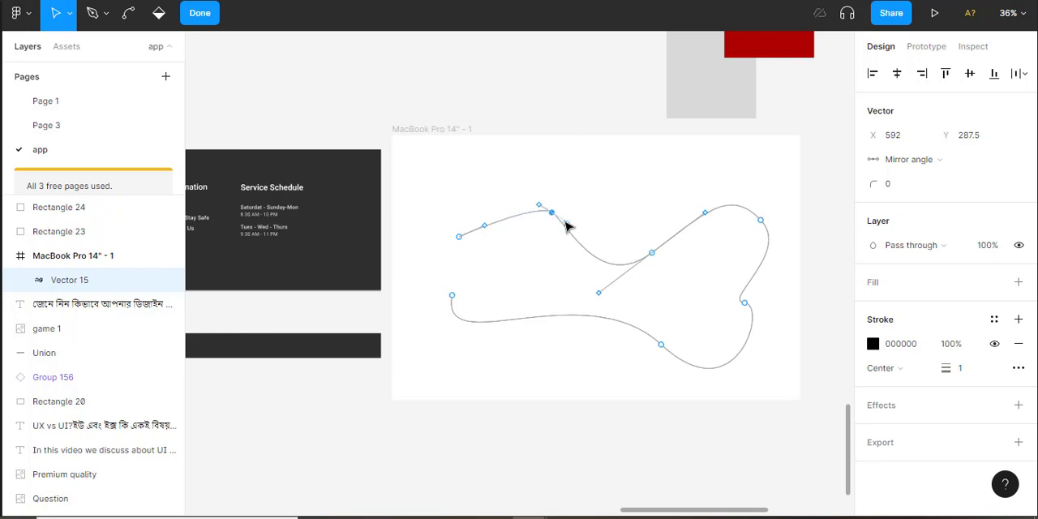
pyautogui.moveTo(570, 227); pyautogui.dragTo(607, 220)
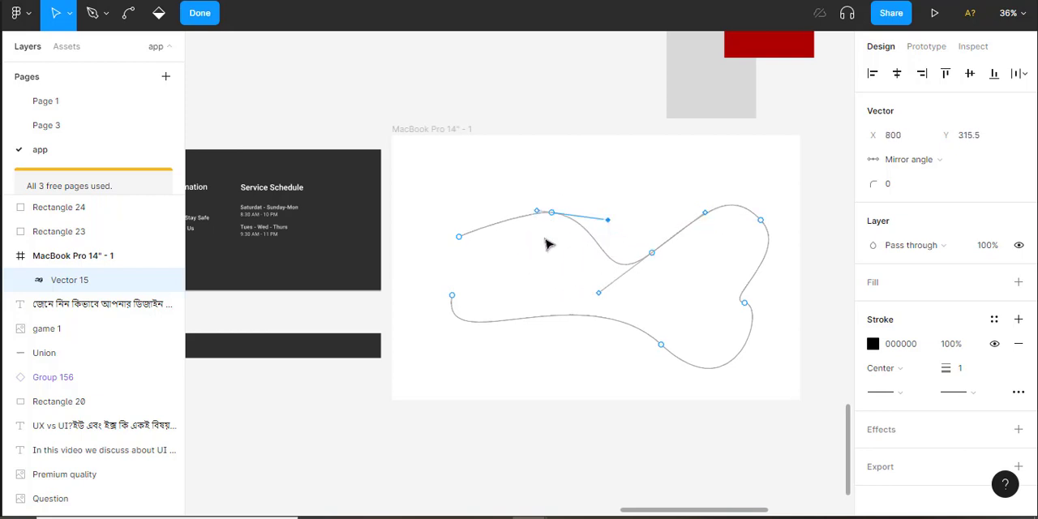
# Pull the left handle of the path's second anchor down and outward, finish editing the points and deselect the path
pyautogui.moveTo(536, 216); pyautogui.dragTo(519, 247)
pyautogui.click(212, 18)
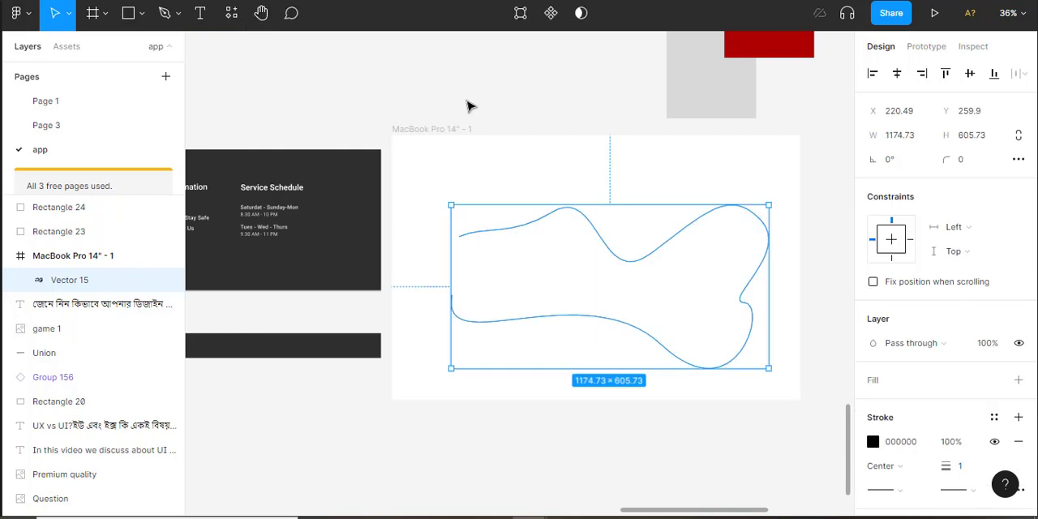
pyautogui.click(497, 120)
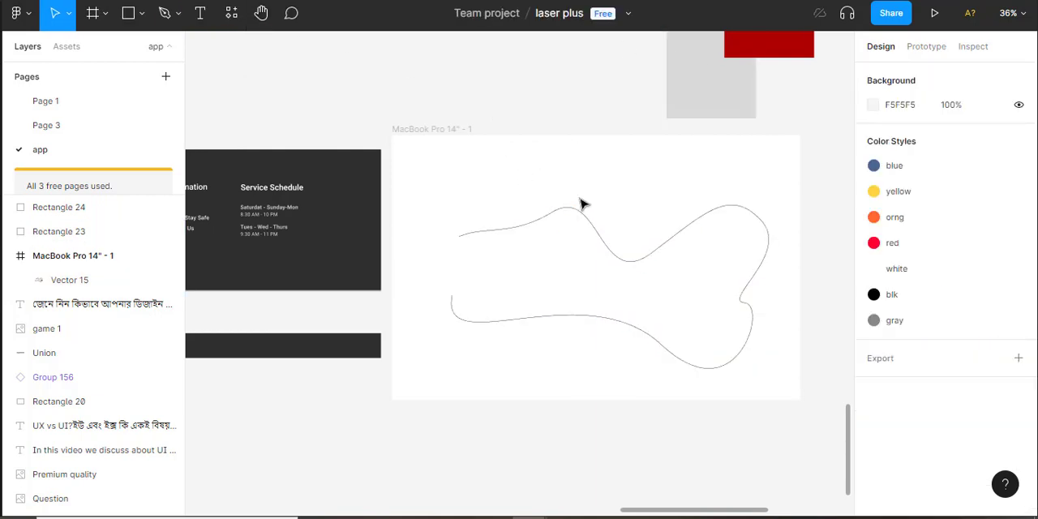
# Delete the curved path from the MacBook Pro 14" frame
pyautogui.moveTo(532, 165); pyautogui.dragTo(722, 352)
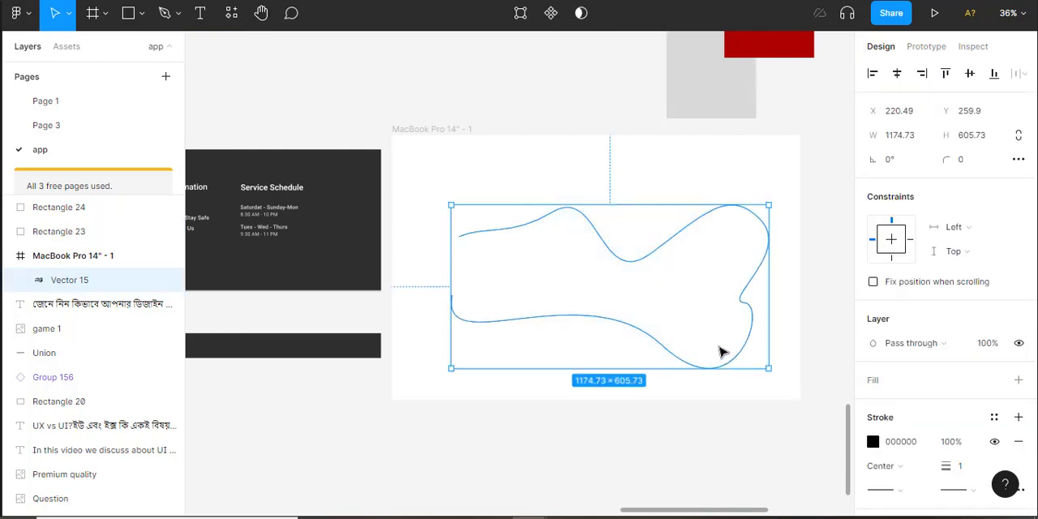
pyautogui.press('Delete')
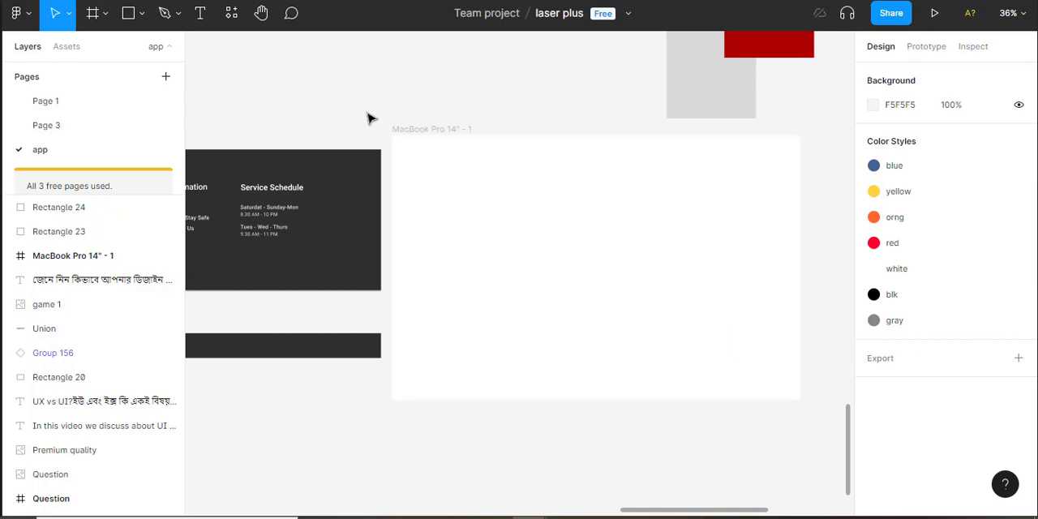
# Try ungrouping the dark curved bar below the LeePost footer to expose its component shapes, restore the union and deselect it
pyautogui.moveTo(260, 101); pyautogui.dragTo(400, 121)
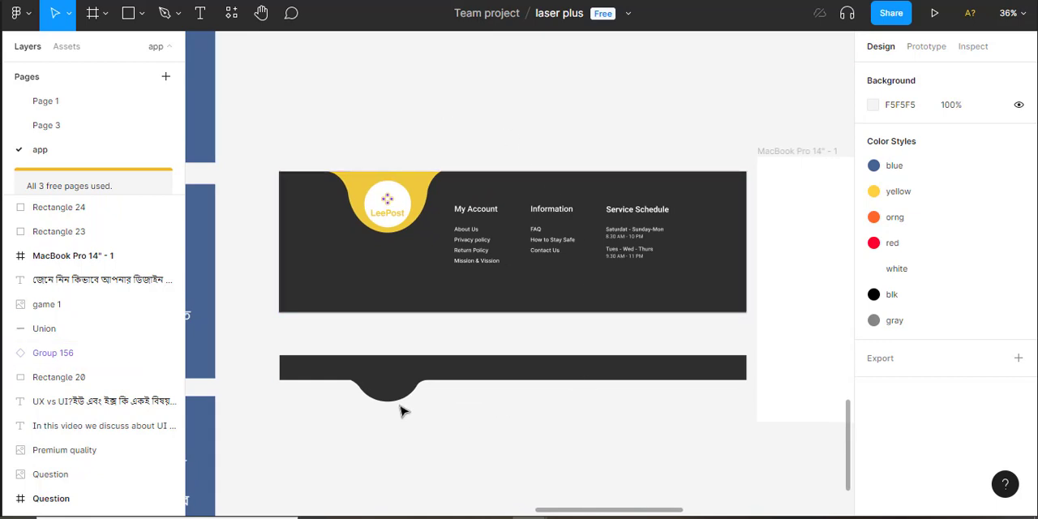
pyautogui.click(451, 375)
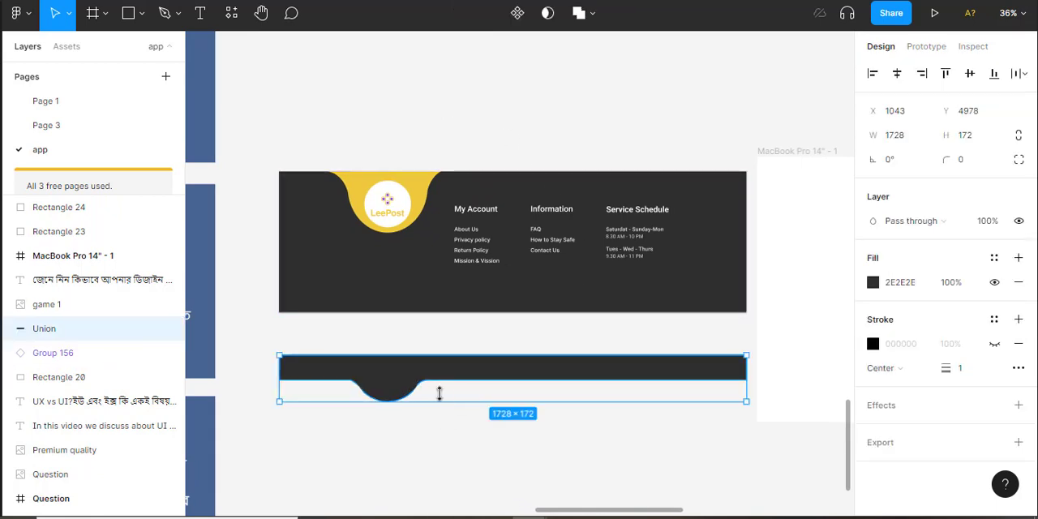
pyautogui.scroll(1, 451, 400)
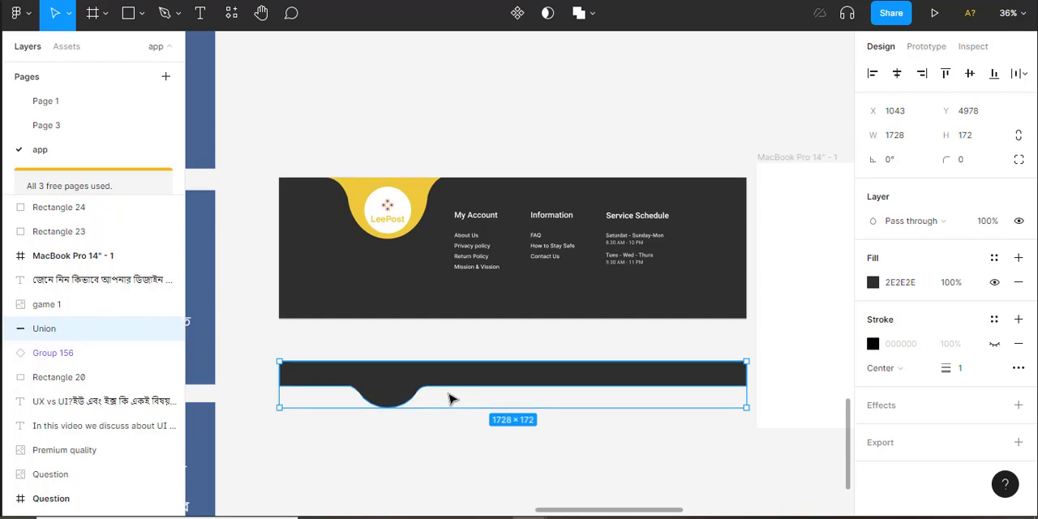
pyautogui.scroll(-4, 443, 351)
pyautogui.hscroll(-2, 444, 350)
pyautogui.click(468, 359)
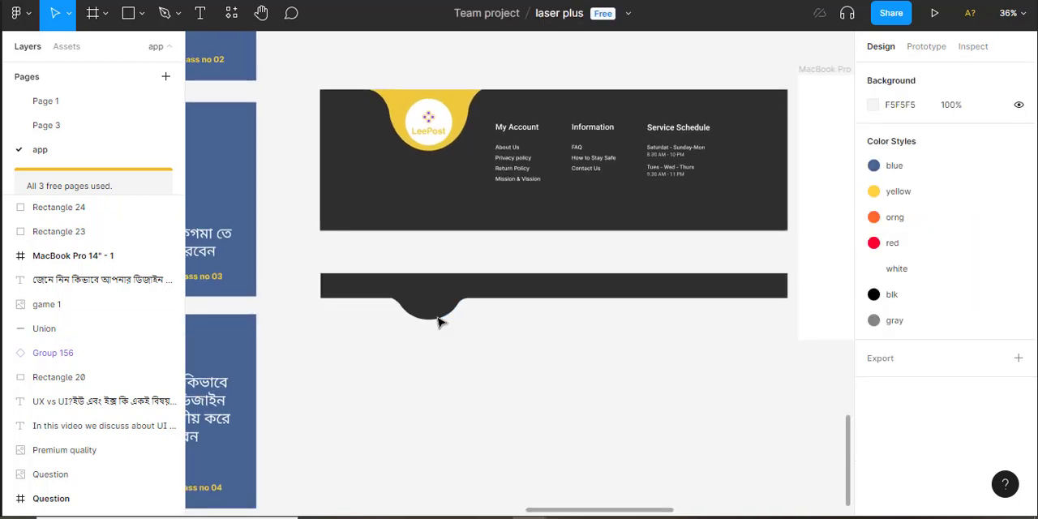
pyautogui.click(433, 316)
pyautogui.rightClick(434, 316)
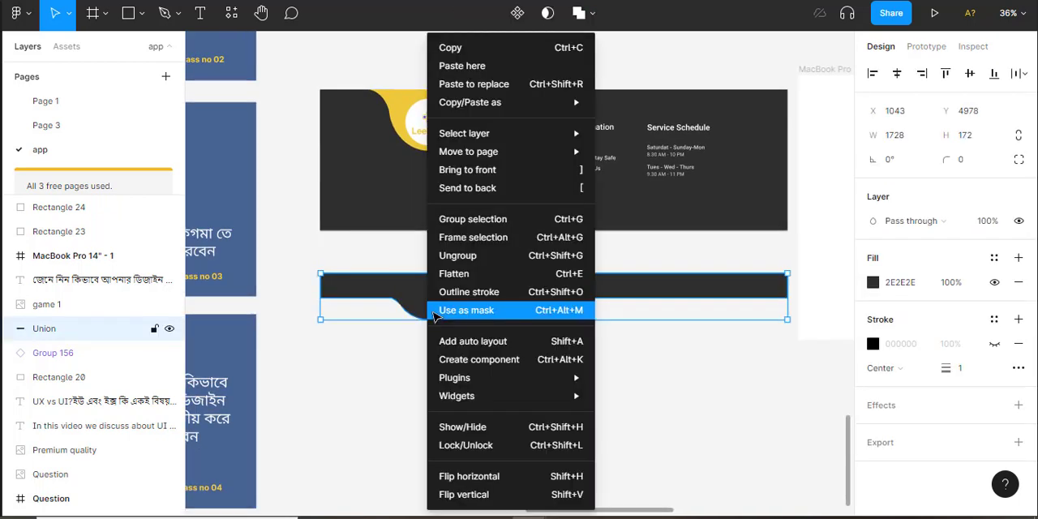
pyautogui.hotkey('ctrl', 'shift', 'g')
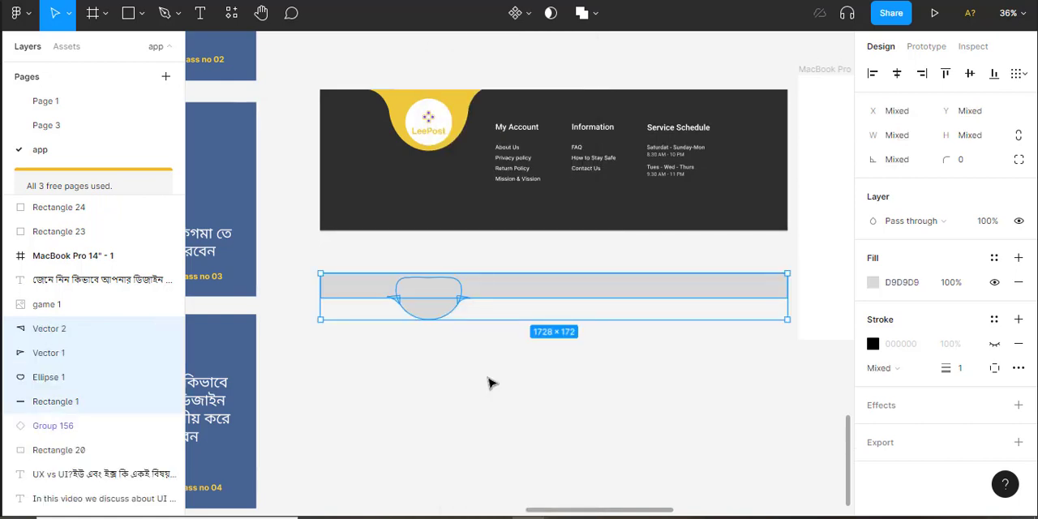
pyautogui.click(484, 367)
pyautogui.hotkey('ctrl', 'z')
pyautogui.hotkey('ctrl', 'z')
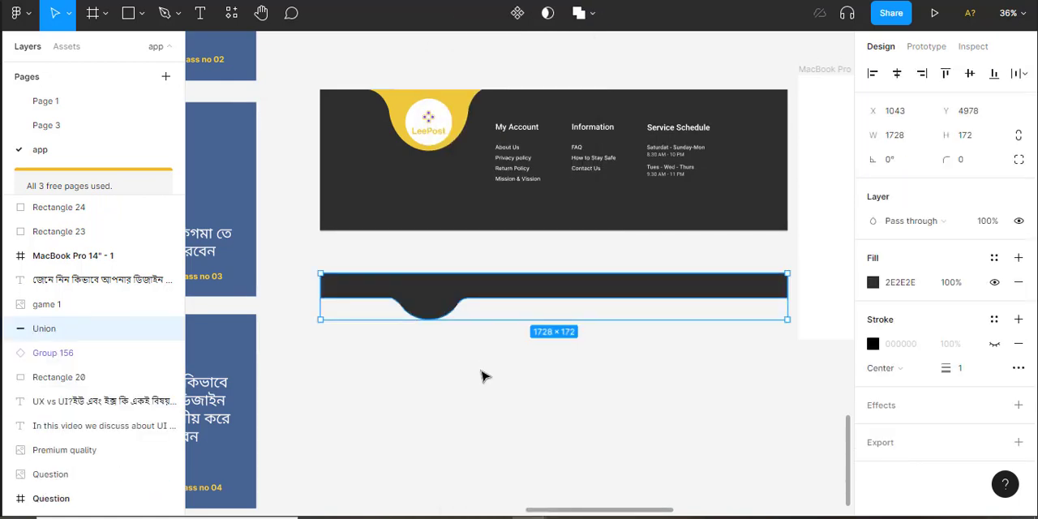
pyautogui.click(481, 368)
# Draw a thin horizontal rectangle about 1730 wide just below the dark curved bar and deselect it
pyautogui.click(128, 13)
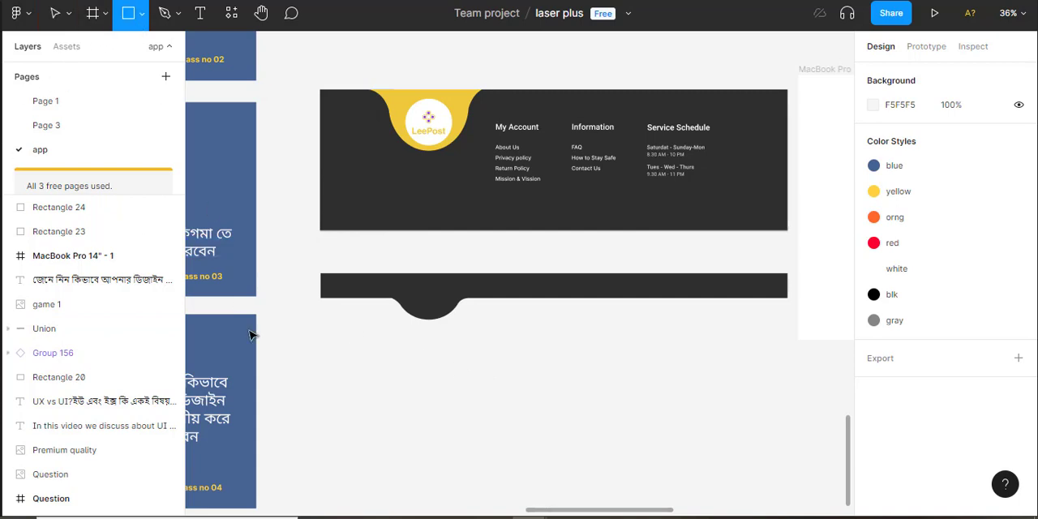
pyautogui.moveTo(318, 345); pyautogui.dragTo(791, 373)
pyautogui.press('Escape')
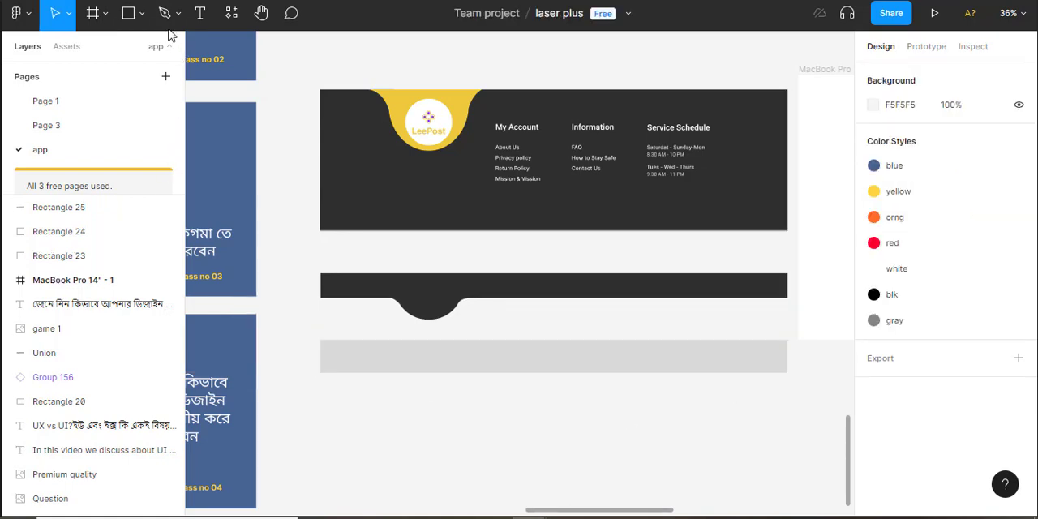
# Draw a circle about 301 × 301 overlapping the left part of the grey bar and shorten it from its upper edge to about 301 × 267
pyautogui.click(142, 14)
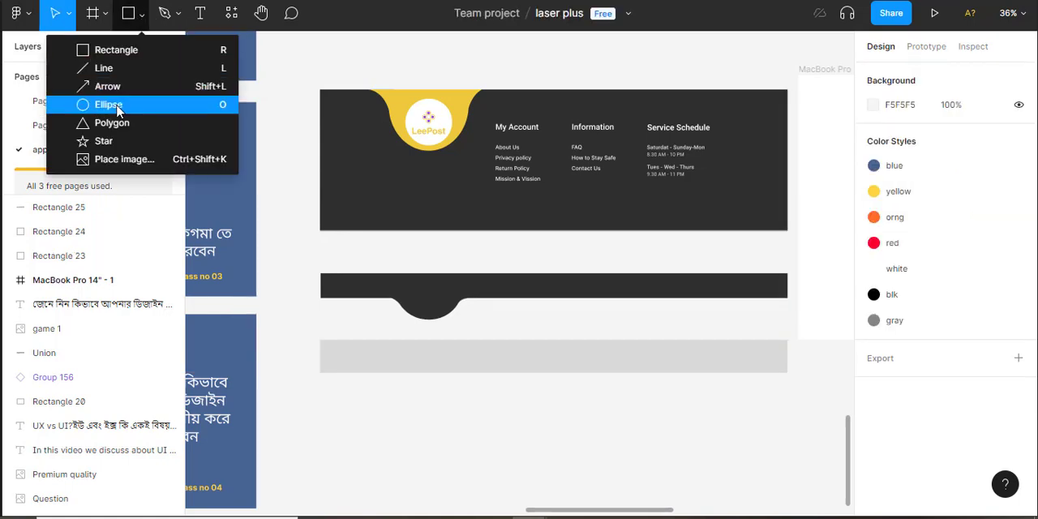
pyautogui.press('o')
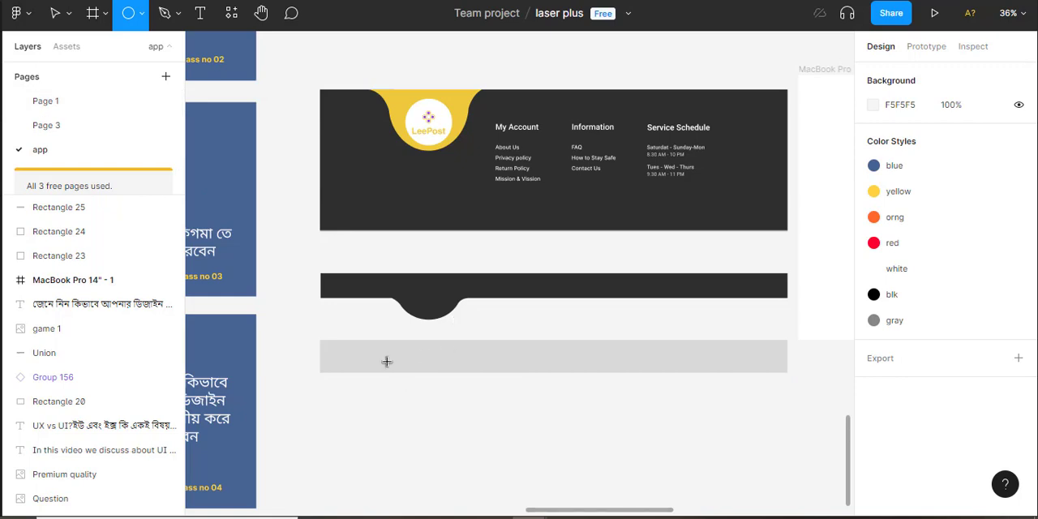
pyautogui.moveTo(390, 348)
pyautogui.mouseDown()
pyautogui.moveTo(470, 406)
pyautogui.moveTo(425, 396)
pyautogui.mouseUp()
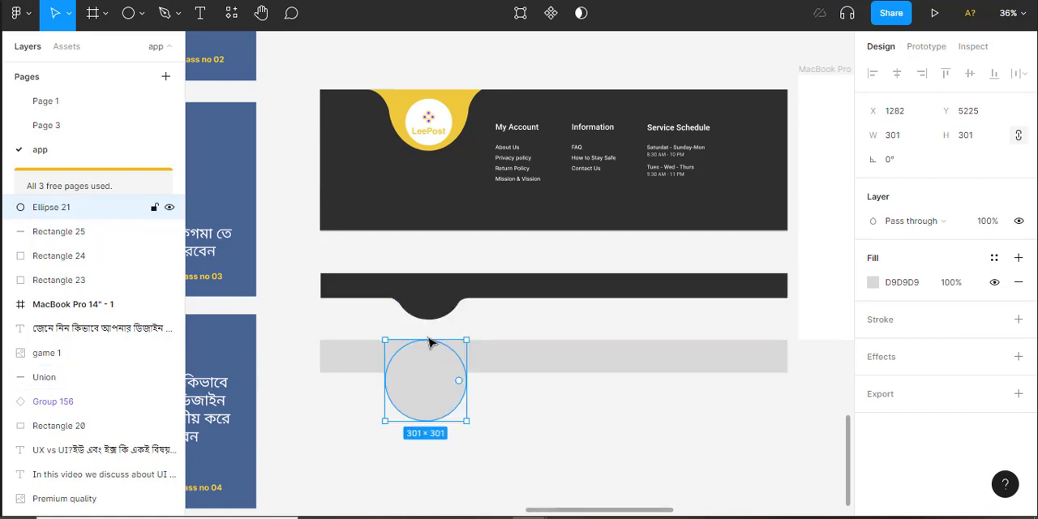
pyautogui.moveTo(427, 344); pyautogui.dragTo(427, 350)
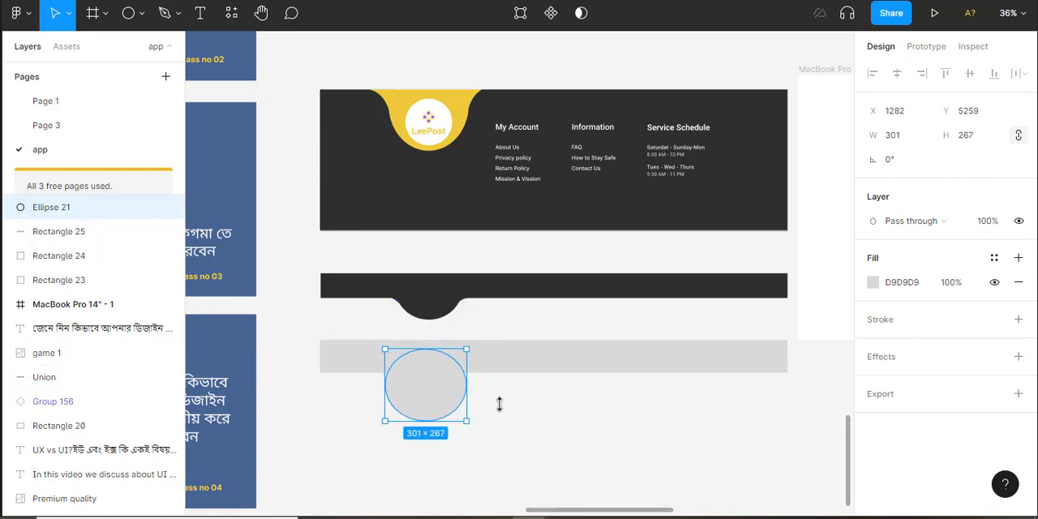
pyautogui.click(502, 408)
pyautogui.click(427, 407)
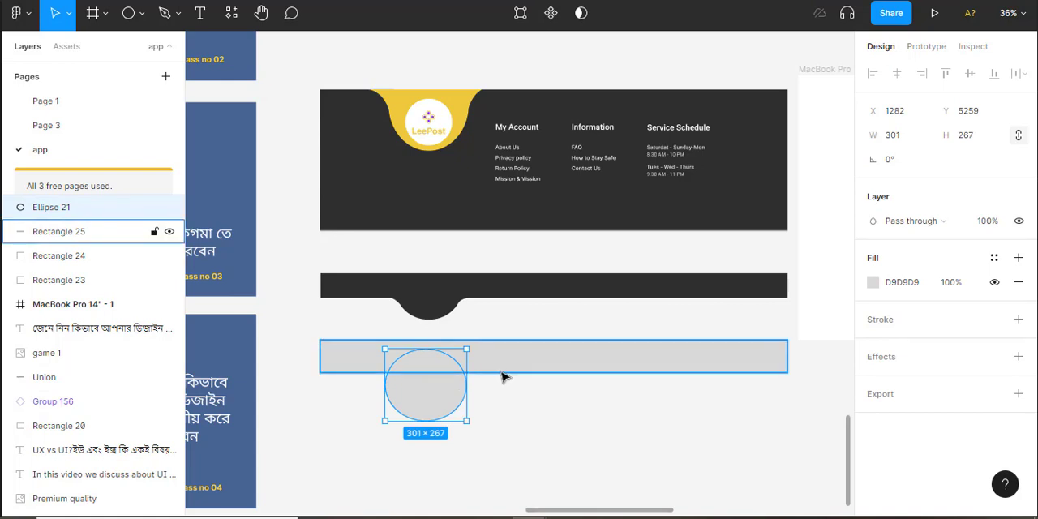
pyautogui.click(492, 403)
pyautogui.scroll(1, 493, 404)
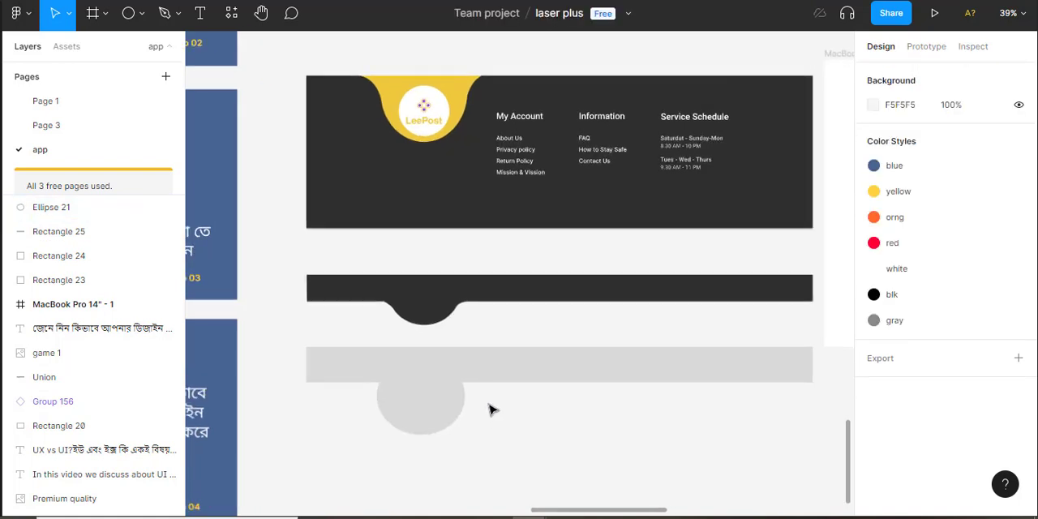
pyautogui.scroll(1, 503, 364)
pyautogui.scroll(-2, 514, 322)
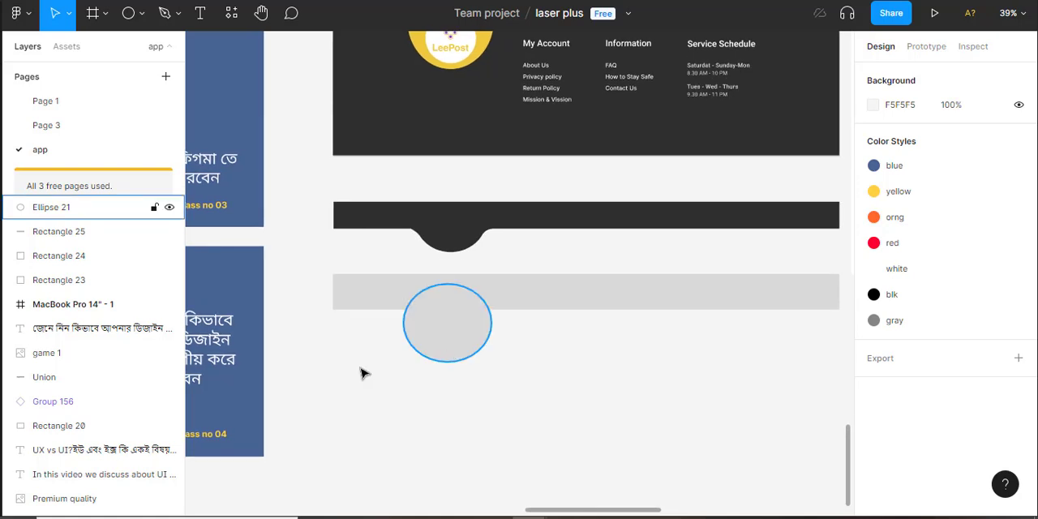
# Draw a closed three-point curved shape about 117 × 88 joining the ellipse's right side to the grey bar with the Pen tool
pyautogui.click(159, 18)
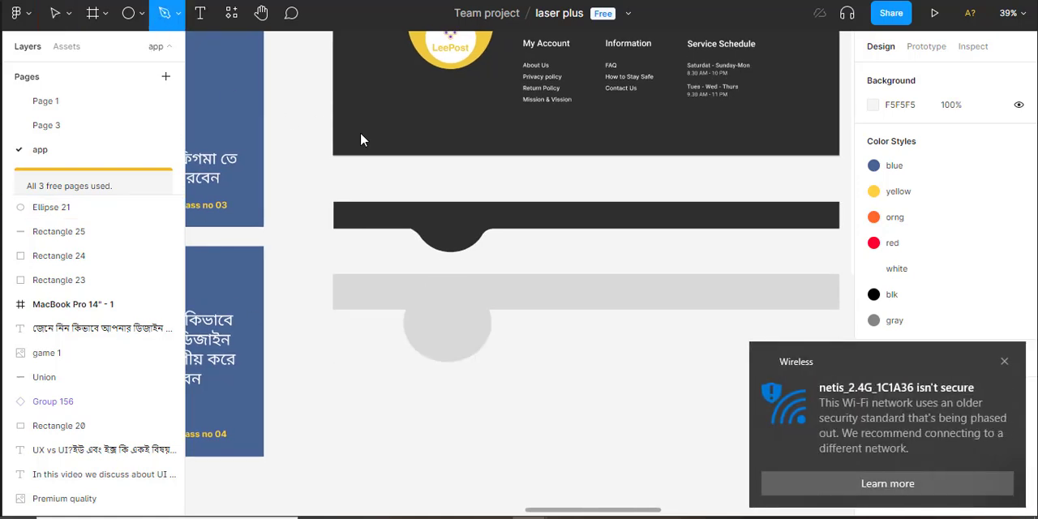
pyautogui.click(490, 326)
pyautogui.moveTo(511, 308); pyautogui.dragTo(526, 313)
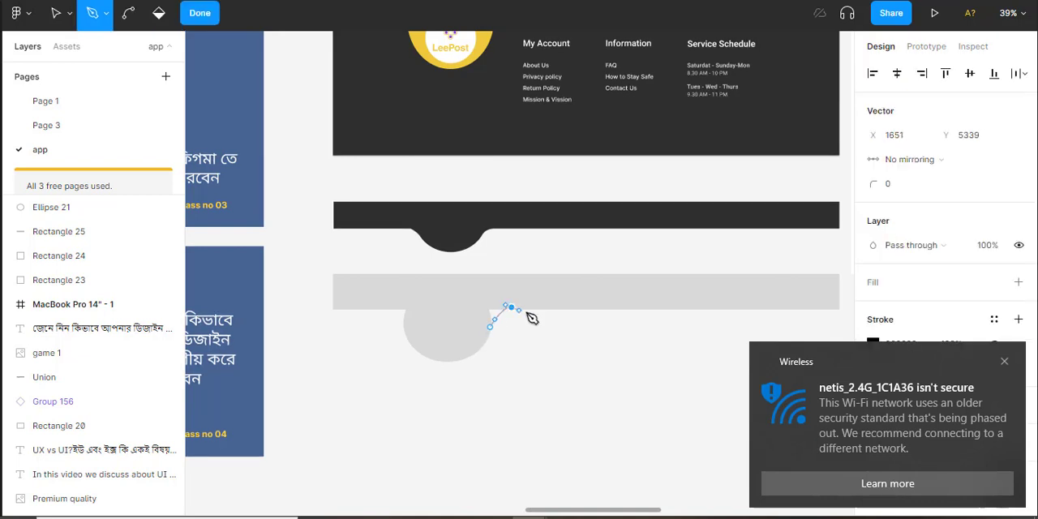
pyautogui.click(479, 301)
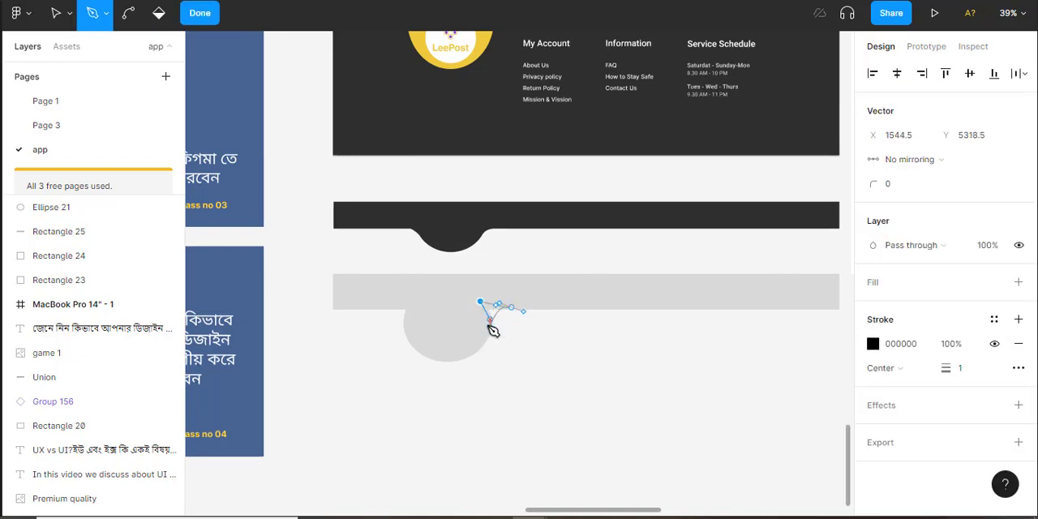
pyautogui.click(490, 326)
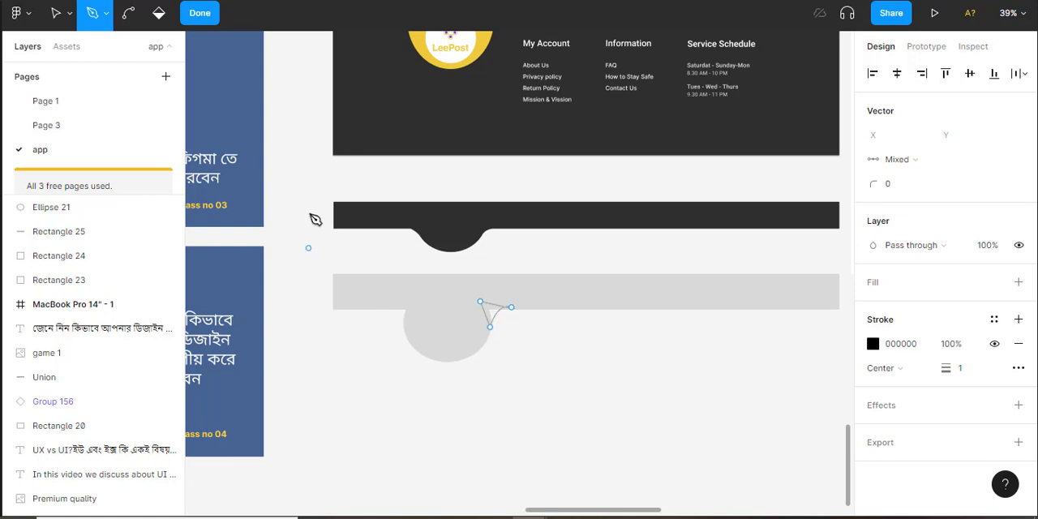
# Add a D9D9D9 fill to the right corner shape, finish editing its points and hide its stroke
pyautogui.click(1018, 284)
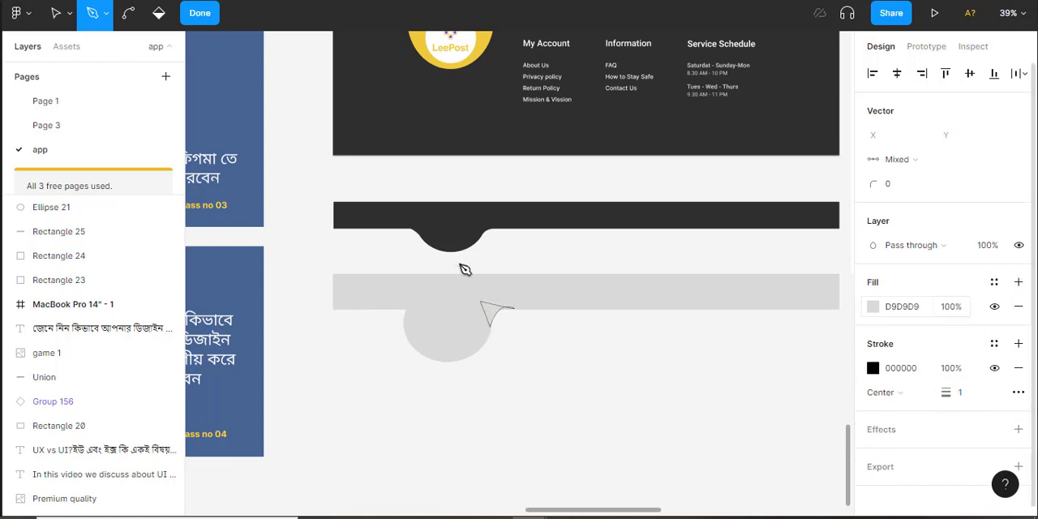
pyautogui.click(200, 13)
pyautogui.click(994, 344)
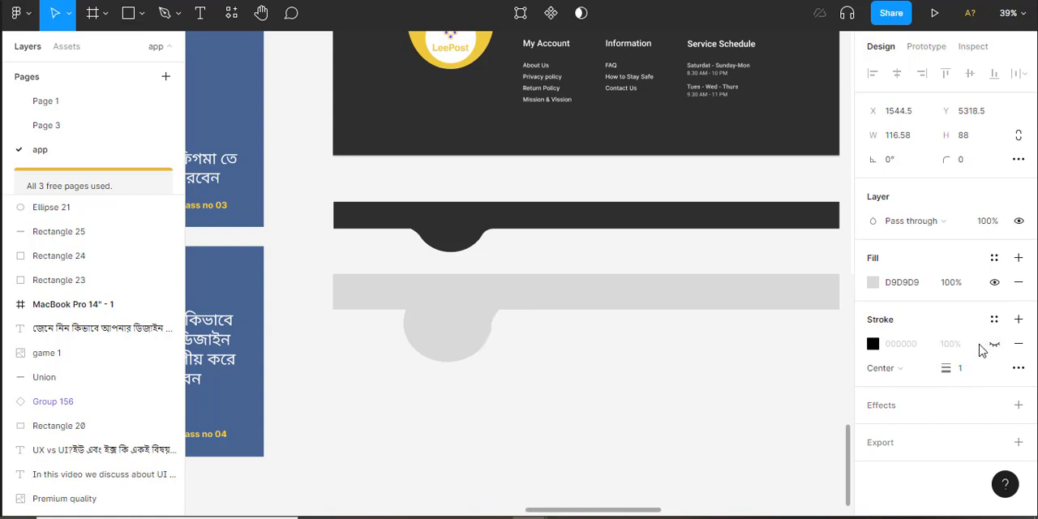
# Draw a closed three-point shape about 109 × 87 joining the ellipse's left side to the grey bar with the Pen tool
pyautogui.press('p')
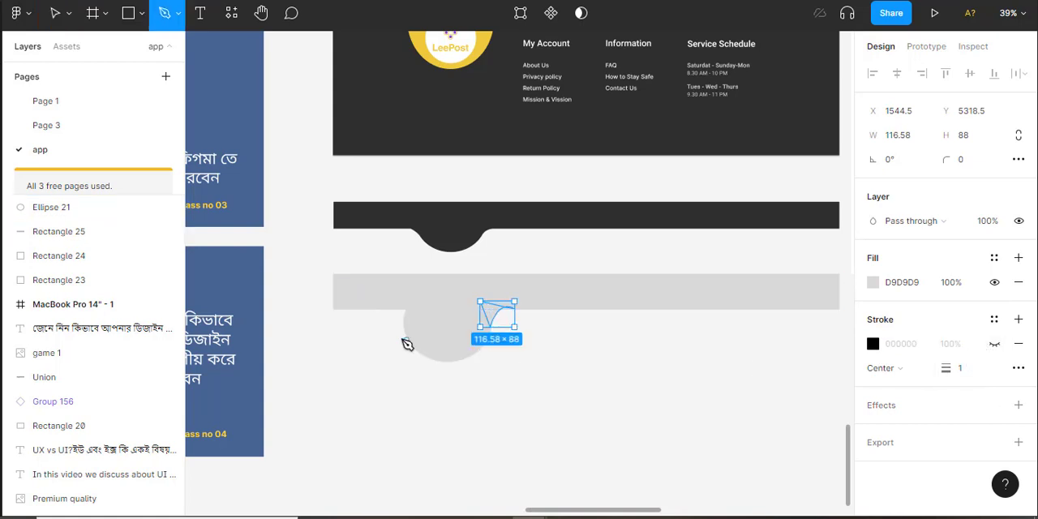
pyautogui.click(380, 305)
pyautogui.moveTo(407, 328); pyautogui.dragTo(412, 336)
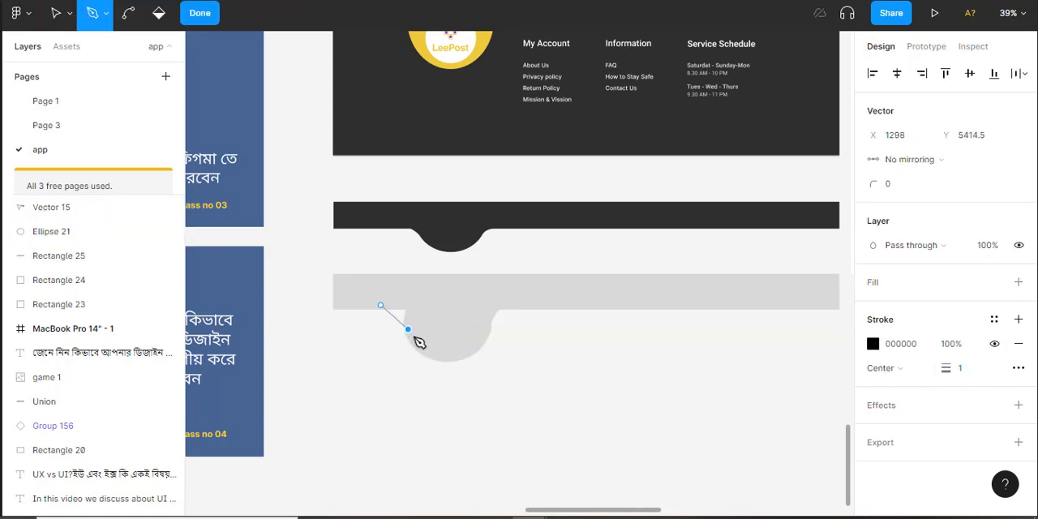
pyautogui.click(412, 305)
pyautogui.click(380, 305)
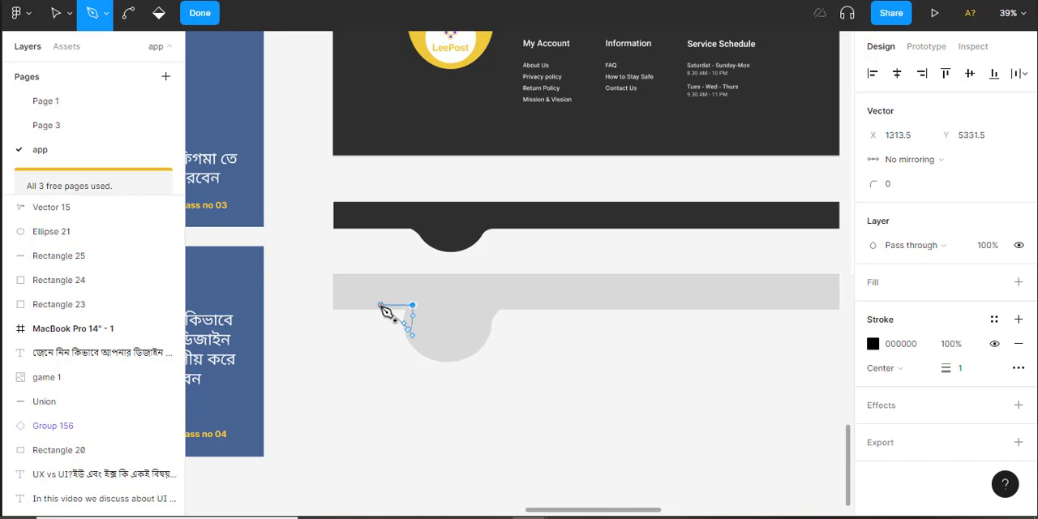
# Finish editing the left corner shape, hide its stroke, add a fill and deselect it
pyautogui.click(201, 14)
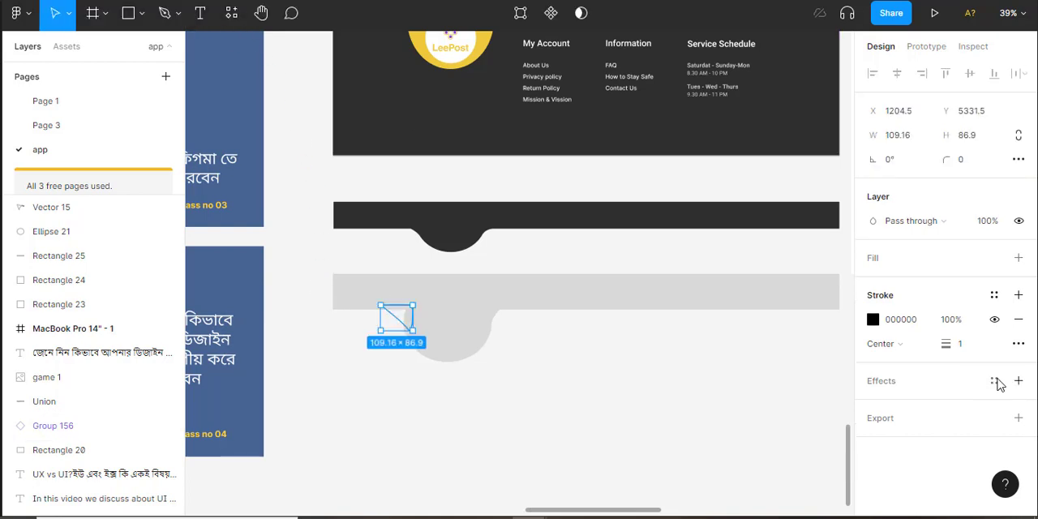
pyautogui.click(995, 318)
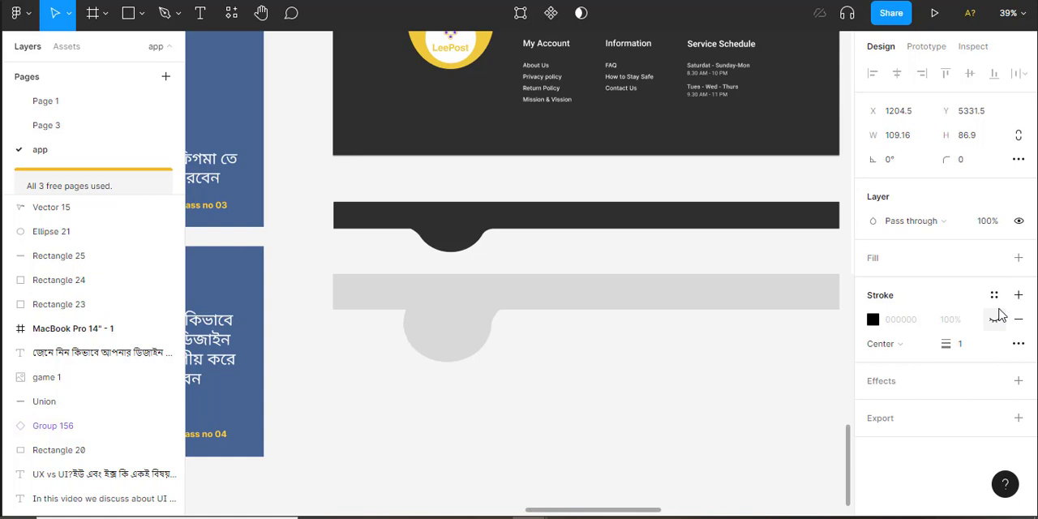
pyautogui.click(1018, 257)
pyautogui.click(629, 395)
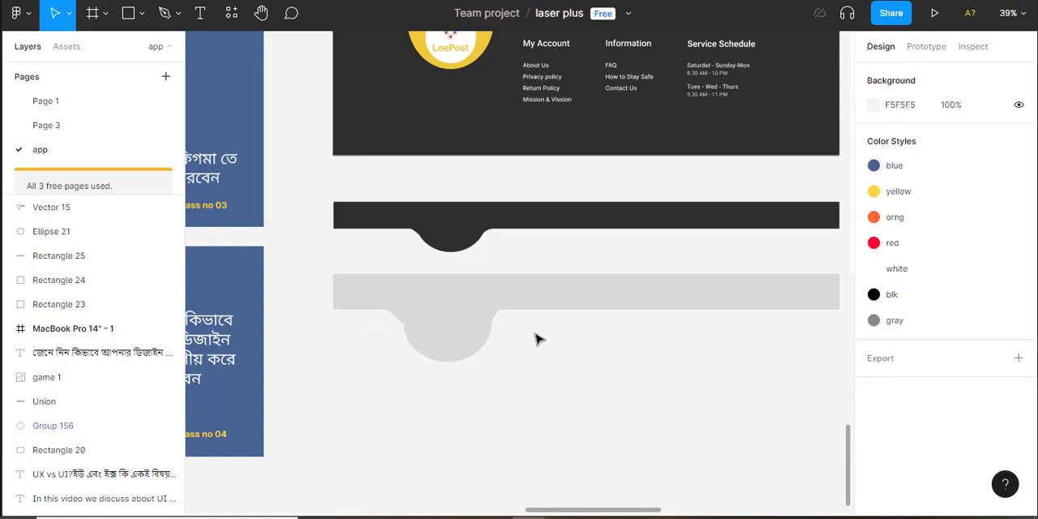
# Combine the grey bar, the ellipse and both corner shapes into one shape with a Union selection
pyautogui.moveTo(403, 288); pyautogui.dragTo(619, 386)
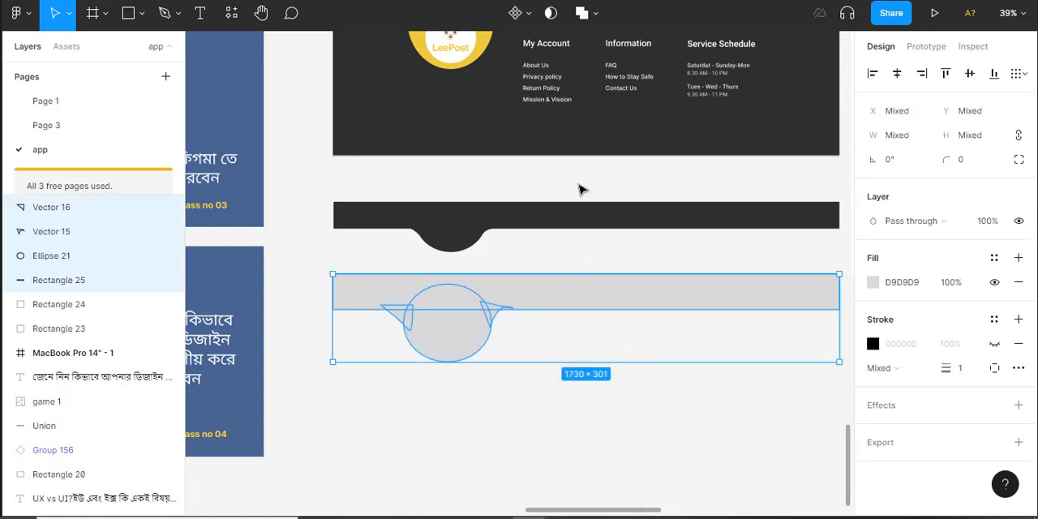
pyautogui.click(592, 15)
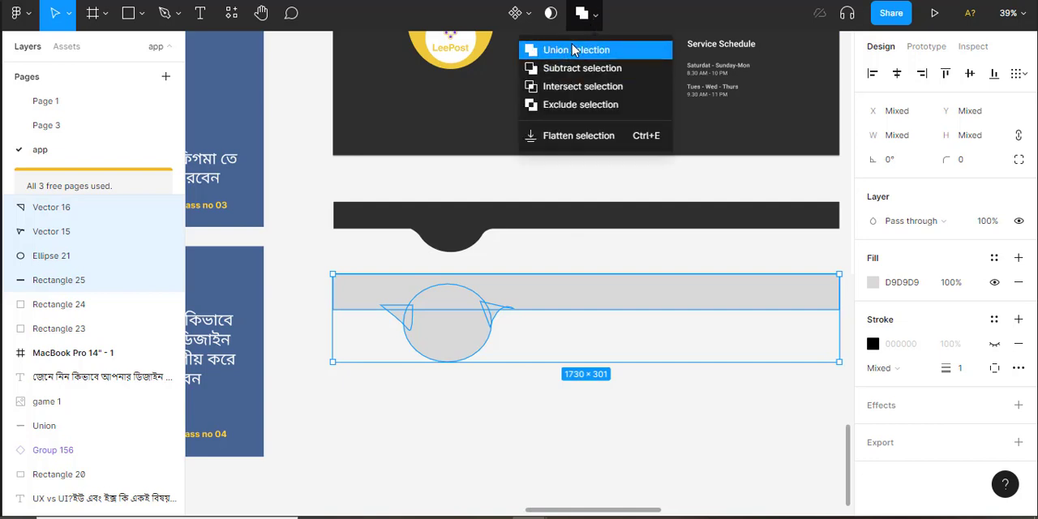
pyautogui.click(573, 50)
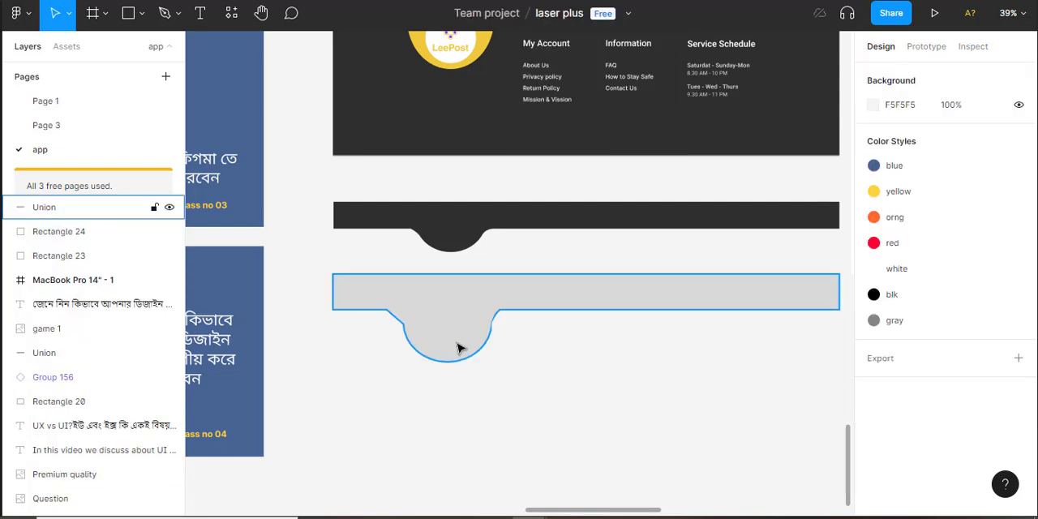
pyautogui.click(454, 239)
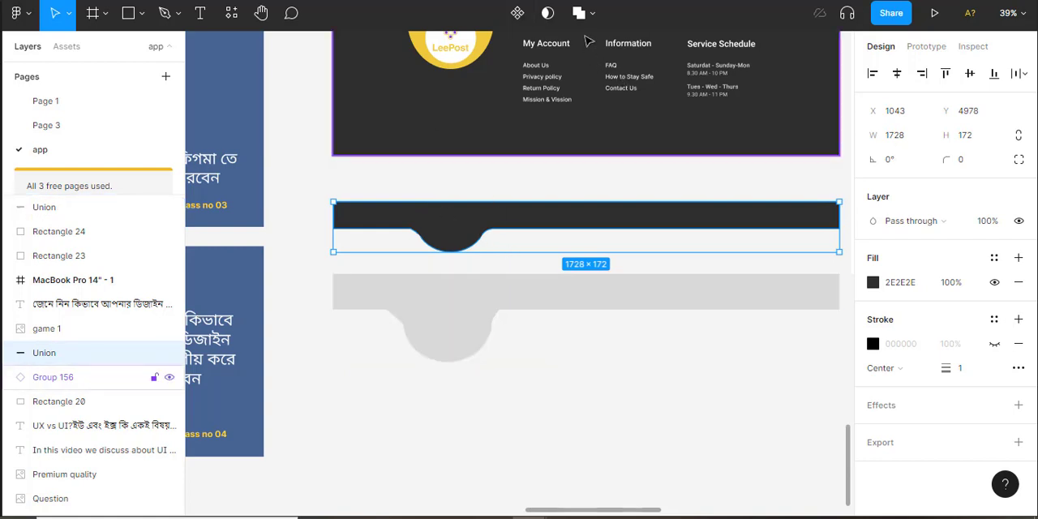
pyautogui.click(581, 392)
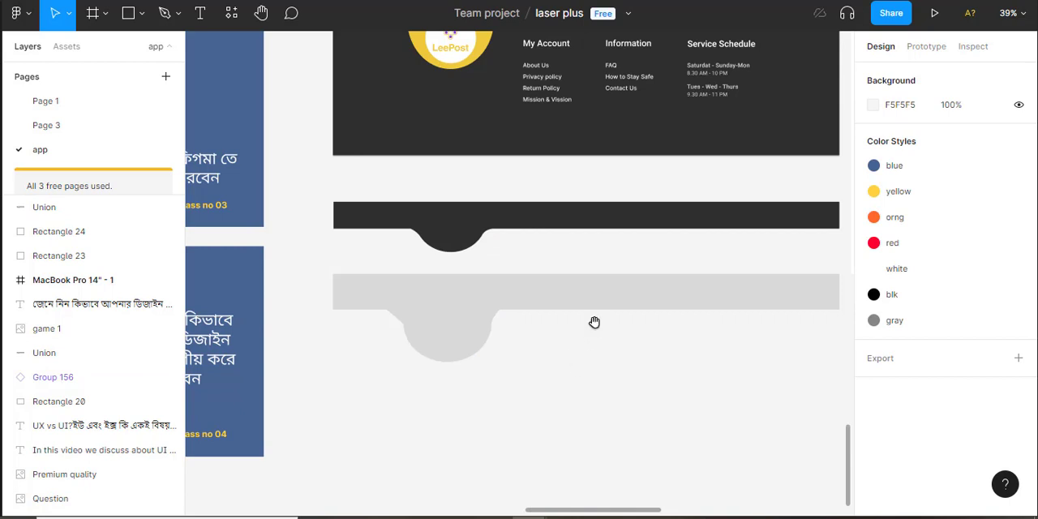
pyautogui.moveTo(594, 322); pyautogui.dragTo(567, 429)
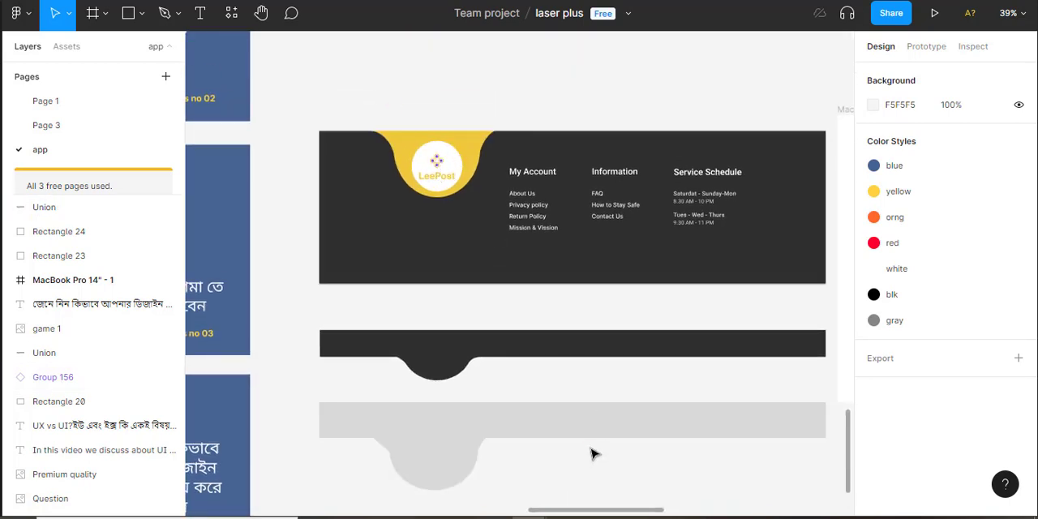
# Draw a grey rectangle about 1659 × 405 below the combined grey bar shape and deselect it
pyautogui.scroll(-5, 556, 322)
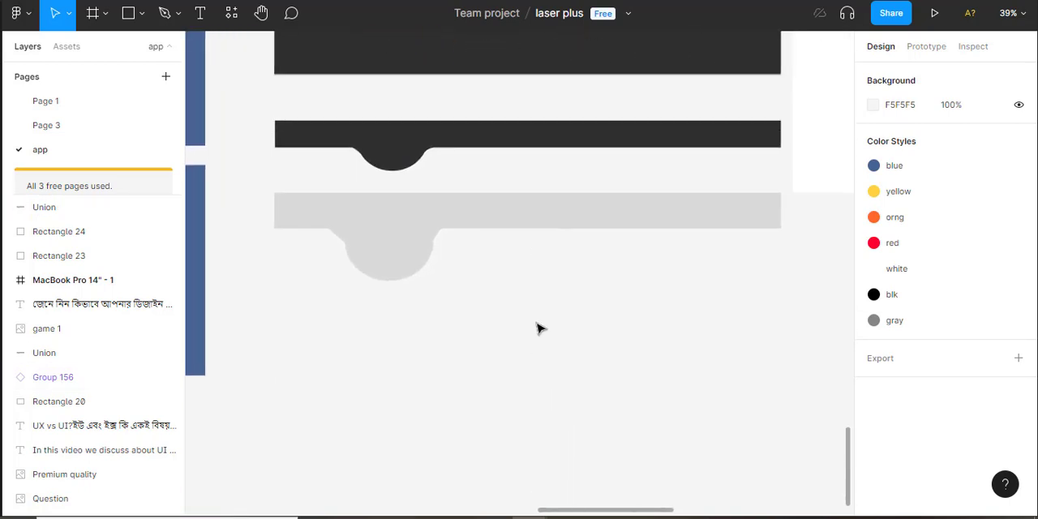
pyautogui.scroll(1, 551, 316)
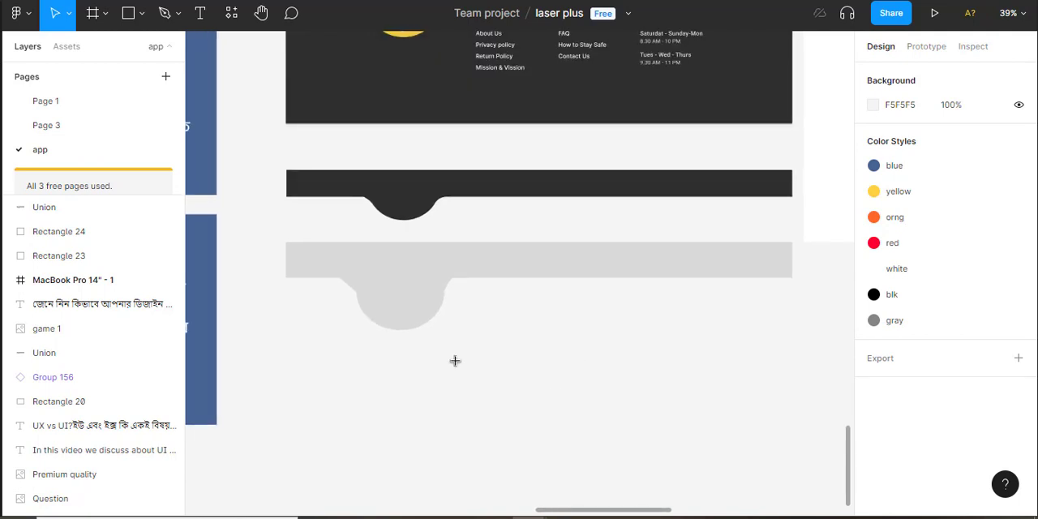
pyautogui.press('r')
pyautogui.moveTo(301, 346)
pyautogui.mouseDown()
pyautogui.moveTo(616, 455)
pyautogui.moveTo(755, 453)
pyautogui.moveTo(788, 465)
pyautogui.mouseUp()
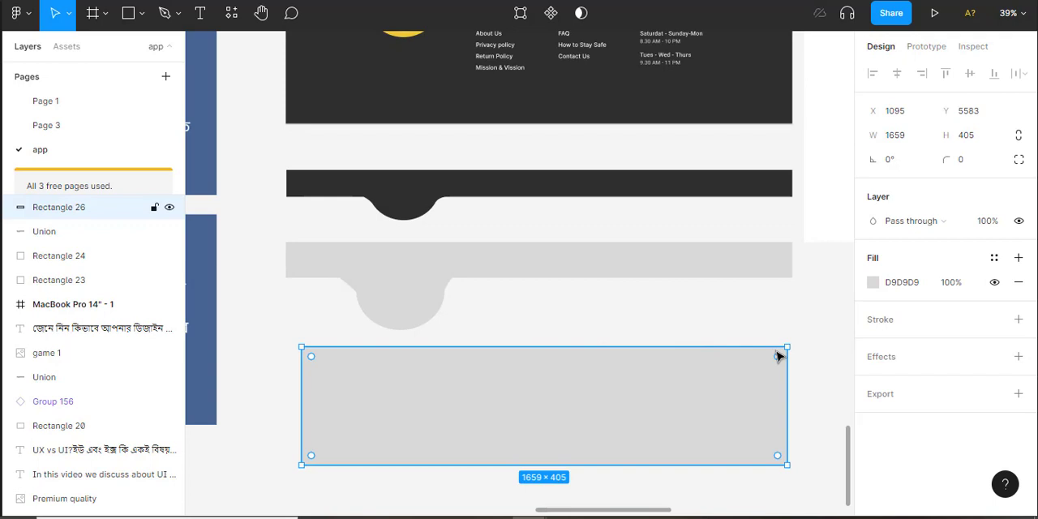
pyautogui.click(829, 332)
# Draw a circle about 369 × 369 and move it over the upper edge of the new rectangle, near its right end
pyautogui.click(142, 13)
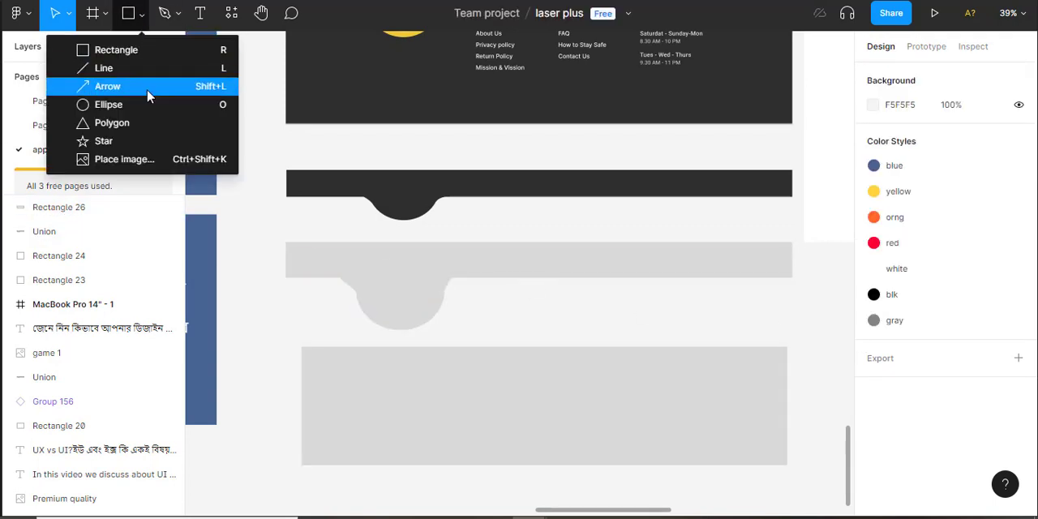
pyautogui.click(122, 105)
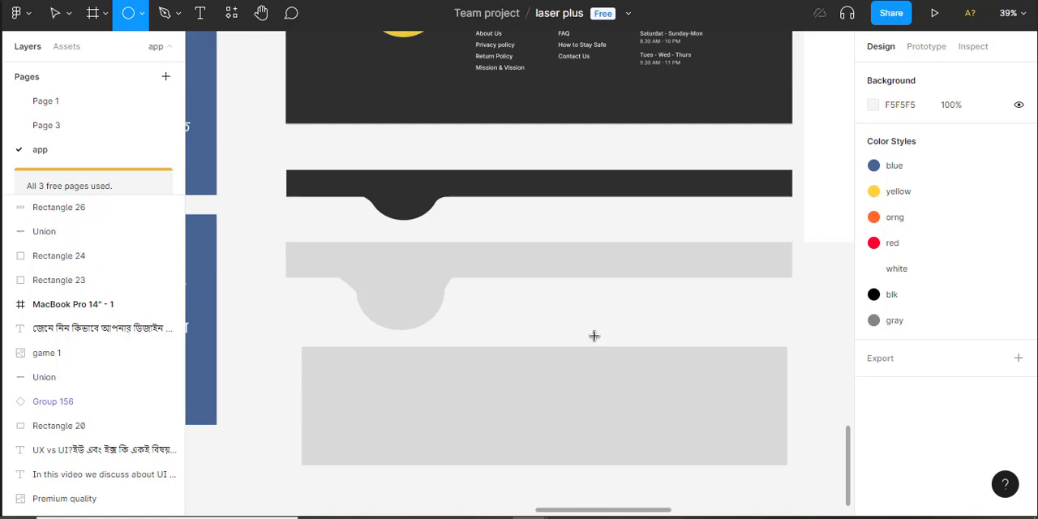
pyautogui.moveTo(594, 333)
pyautogui.mouseDown()
pyautogui.moveTo(632, 373)
pyautogui.moveTo(697, 405)
pyautogui.moveTo(702, 440)
pyautogui.mouseUp()
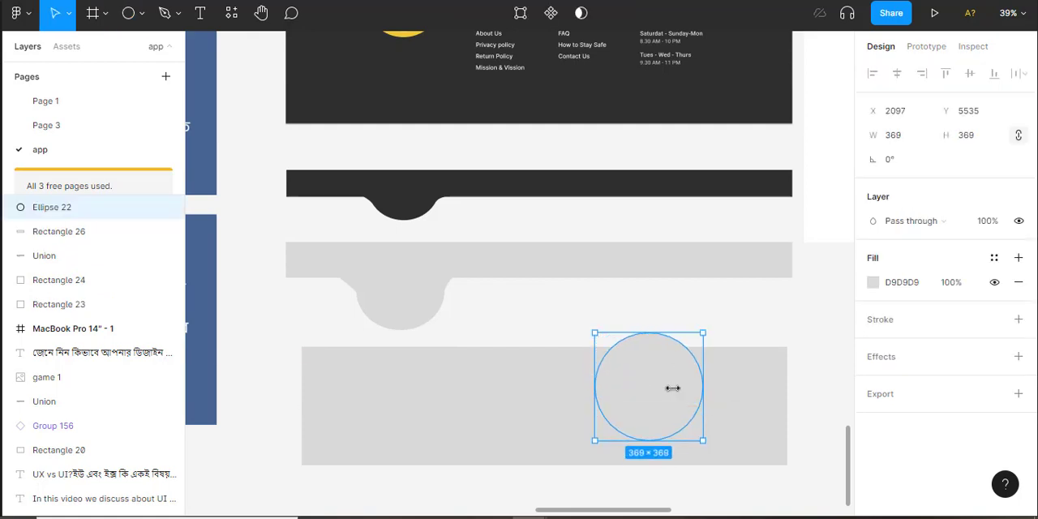
pyautogui.moveTo(648, 412); pyautogui.dragTo(700, 390)
pyautogui.moveTo(681, 438); pyautogui.dragTo(681, 438)
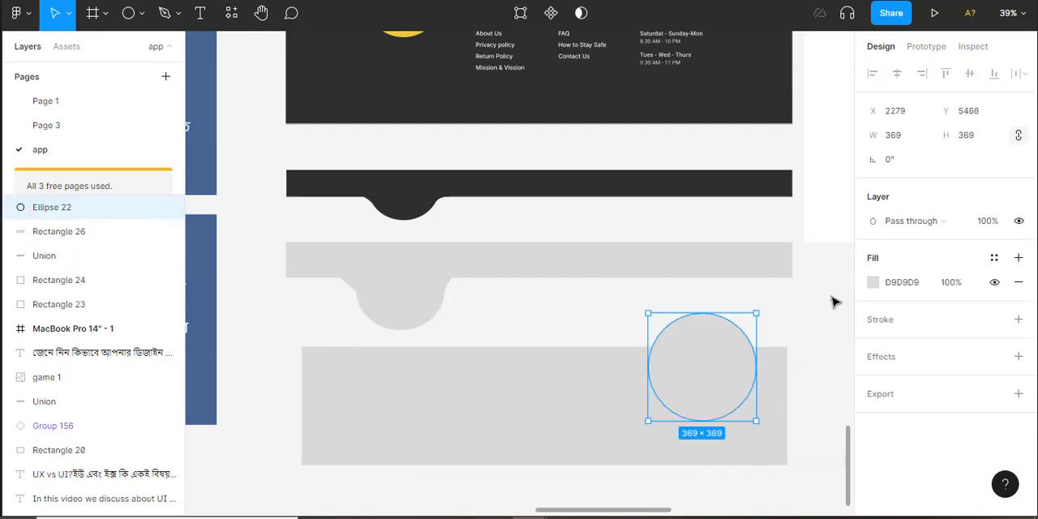
# Apply the yellow color style to the circle's fill
pyautogui.click(994, 257)
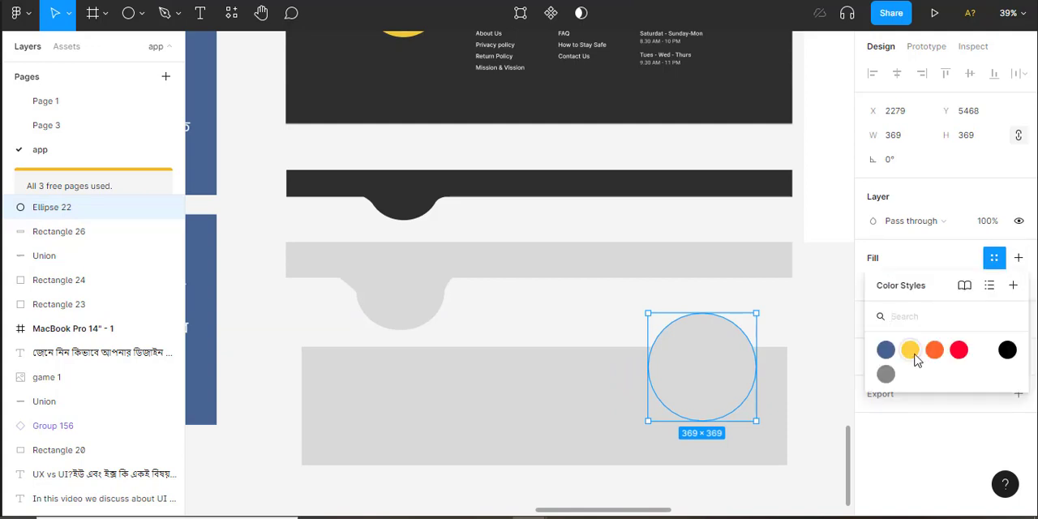
pyautogui.click(912, 350)
pyautogui.click(722, 302)
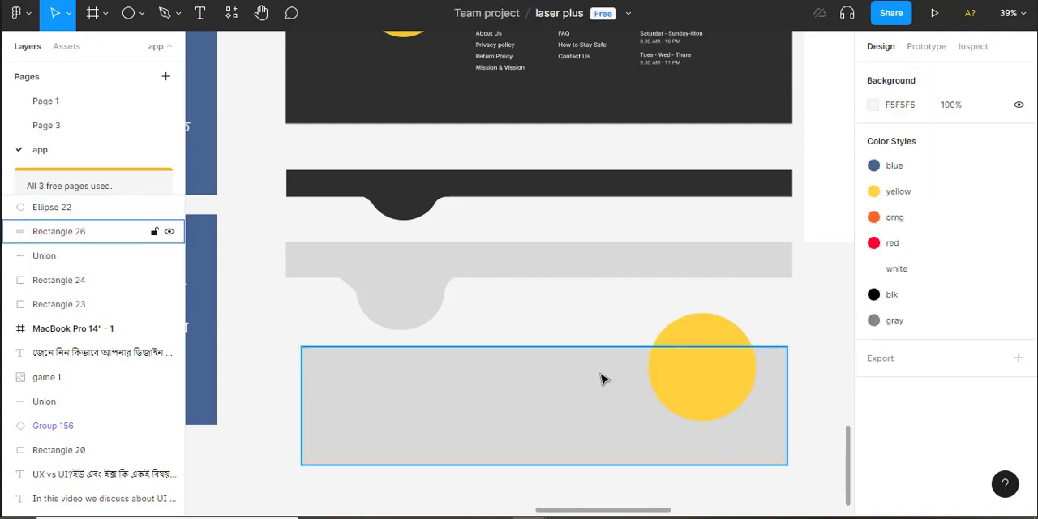
pyautogui.click(602, 378)
pyautogui.click(768, 312)
# Flatten the yellow circle to 369 × 254 so its top meets the rectangle's upper edge, and deselect it
pyautogui.click(707, 340)
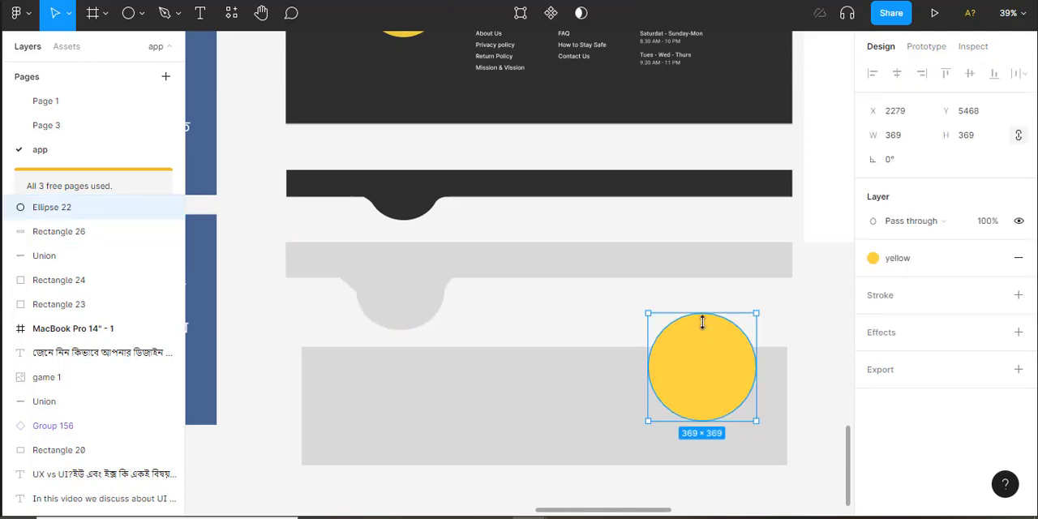
pyautogui.moveTo(702, 322); pyautogui.dragTo(703, 347)
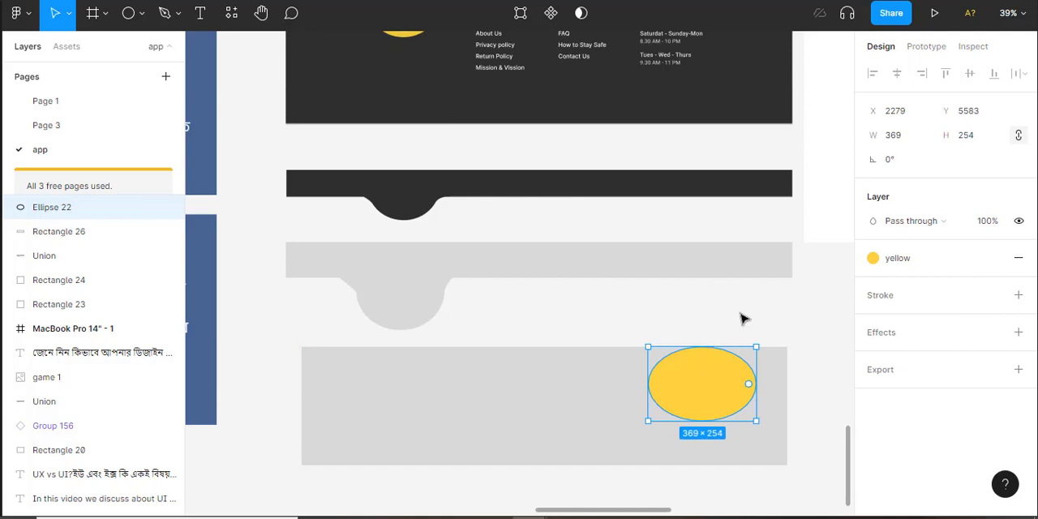
pyautogui.click(740, 331)
# Draw a closed three-point shape about 216 × 73 joining the yellow ellipse's right side to the rectangle's upper edge with the Pen tool
pyautogui.scroll(1, 749, 356)
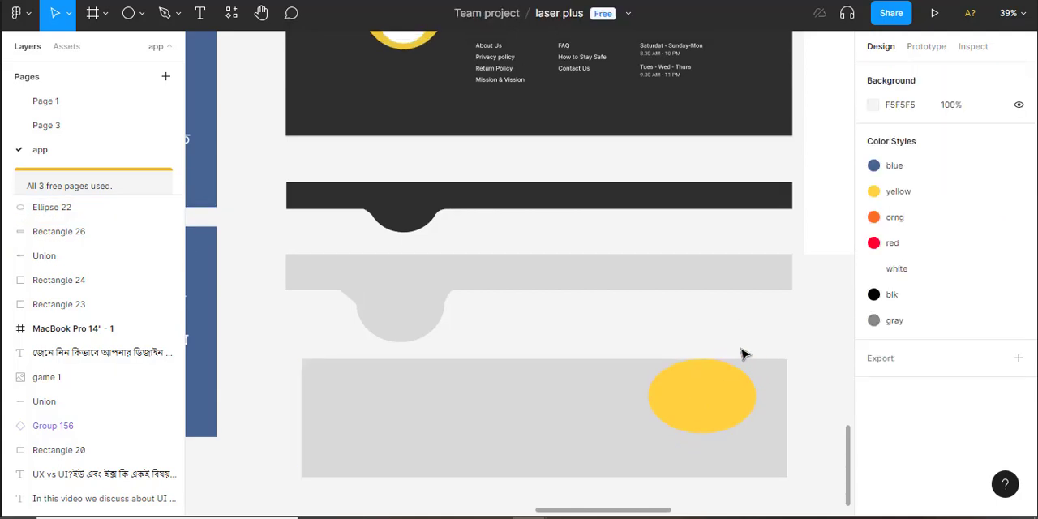
pyautogui.scroll(3, 744, 355)
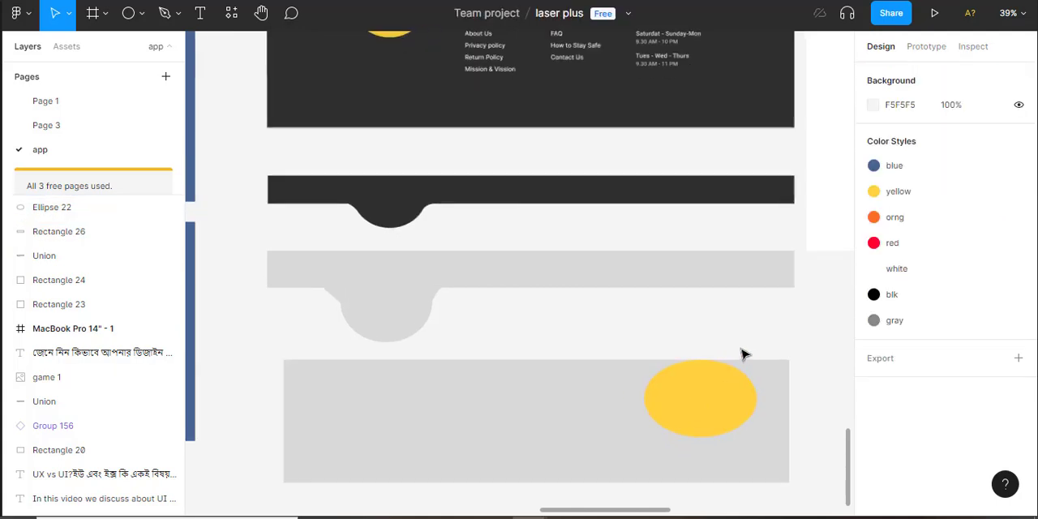
pyautogui.moveTo(760, 343); pyautogui.dragTo(609, 155)
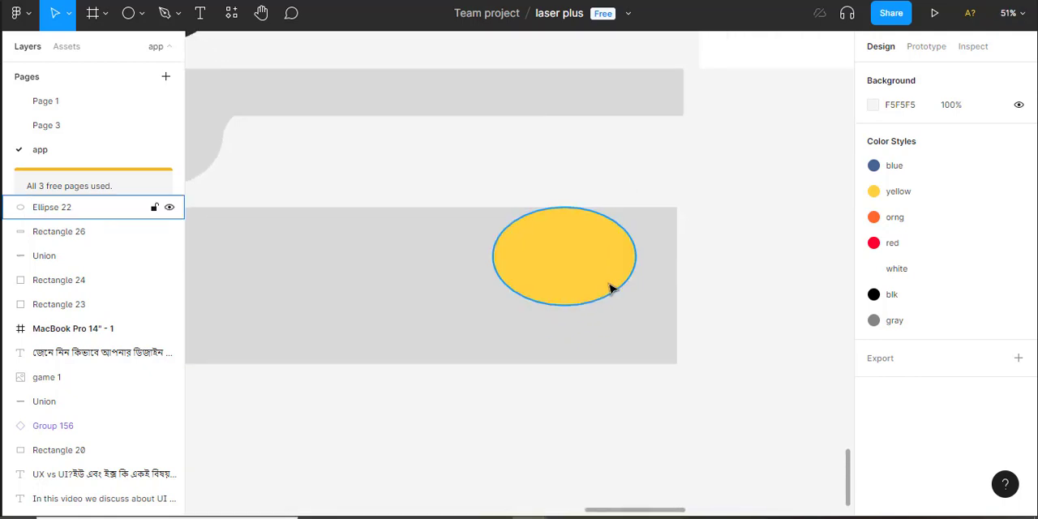
pyautogui.click(610, 284)
pyautogui.scroll(-2, 621, 284)
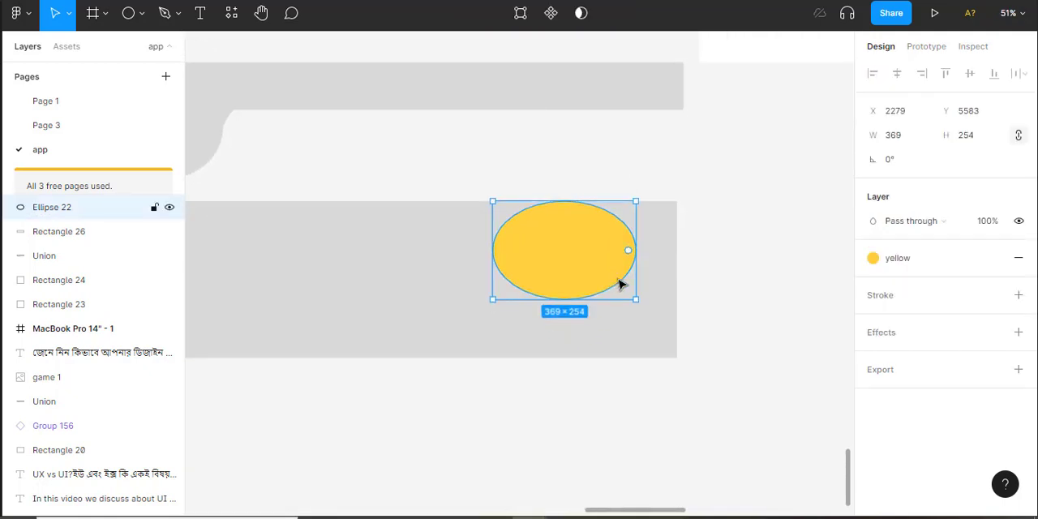
pyautogui.scroll(-1, 655, 286)
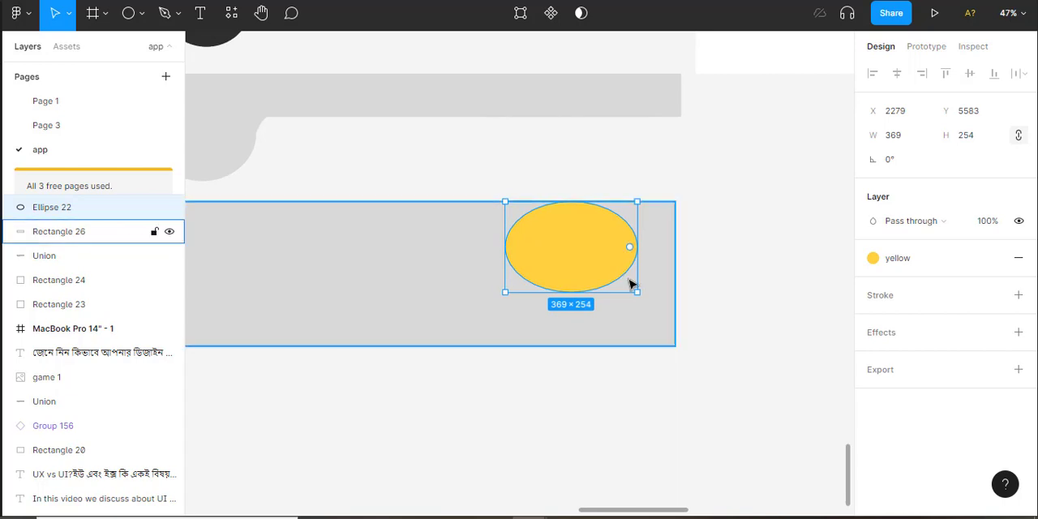
pyautogui.press('p')
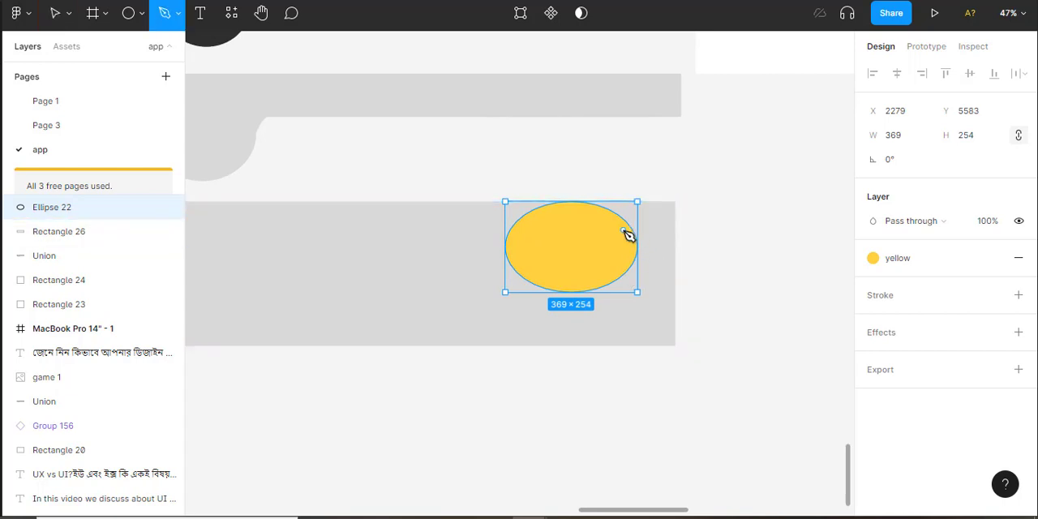
pyautogui.click(630, 228)
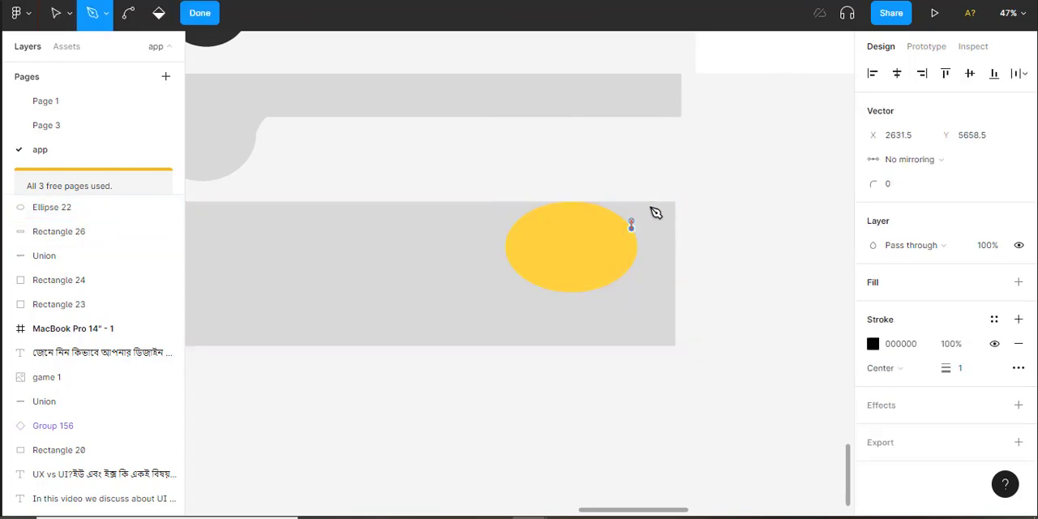
pyautogui.moveTo(650, 202); pyautogui.dragTo(658, 202)
pyautogui.click(573, 202)
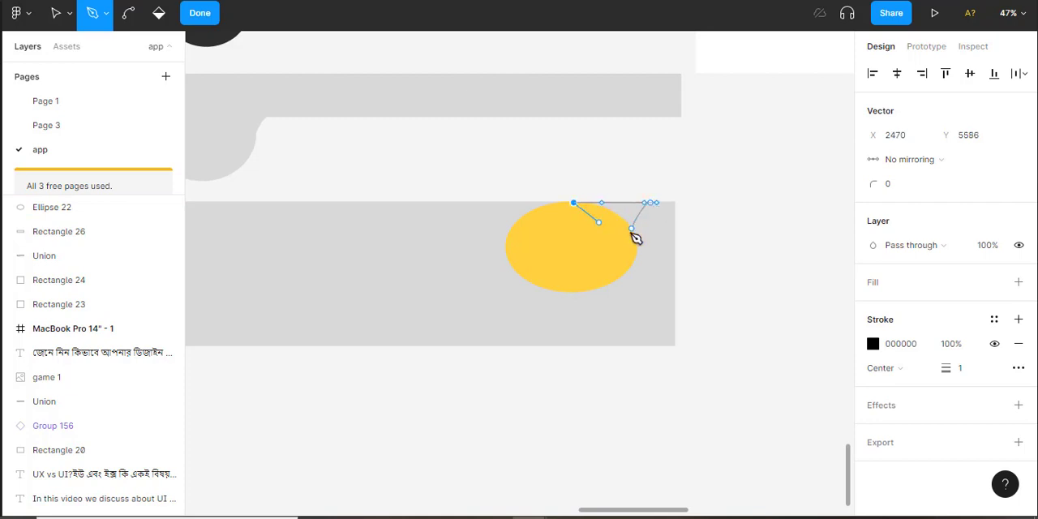
pyautogui.click(632, 229)
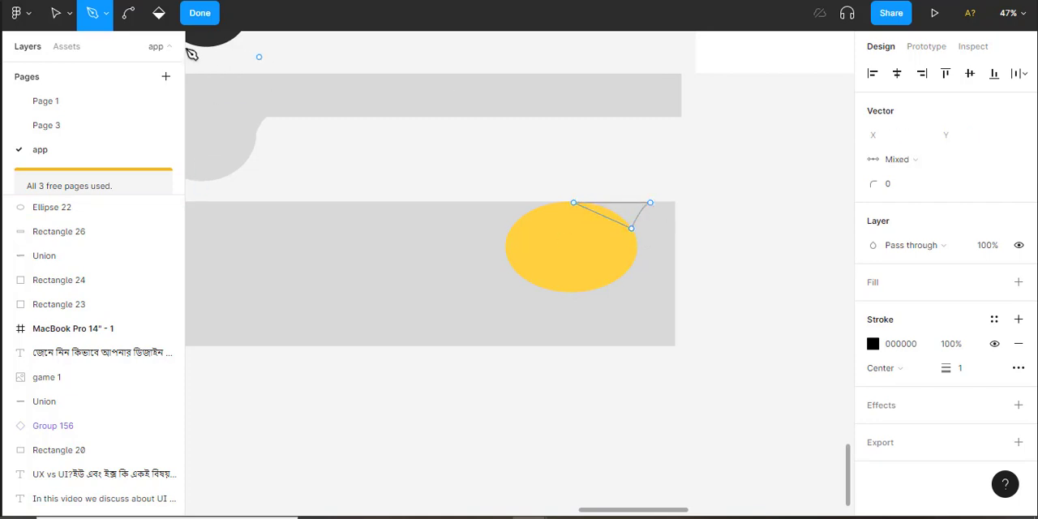
# Finish editing the right corner shape, hide its stroke, fill it with the yellow color style and deselect it
pyautogui.click(200, 13)
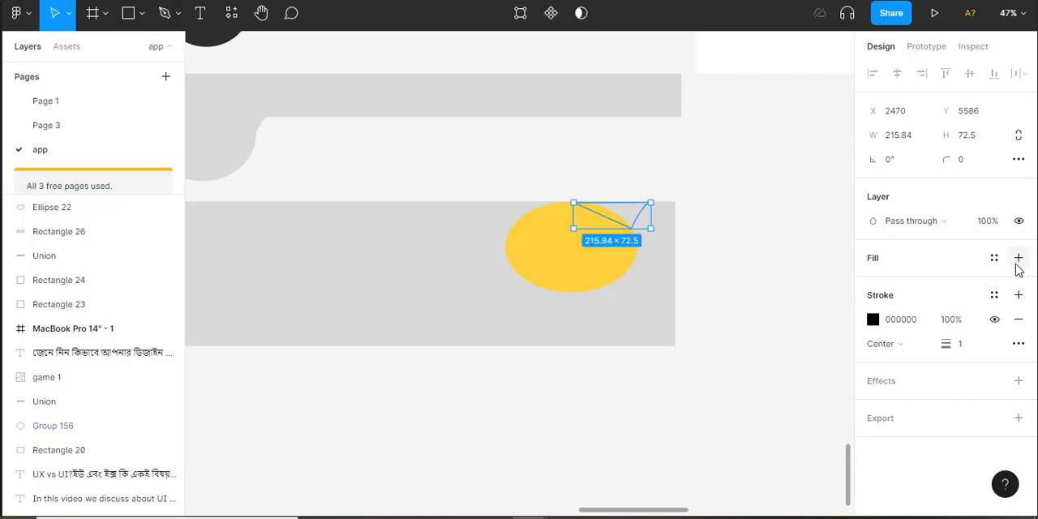
pyautogui.click(1018, 258)
pyautogui.click(995, 343)
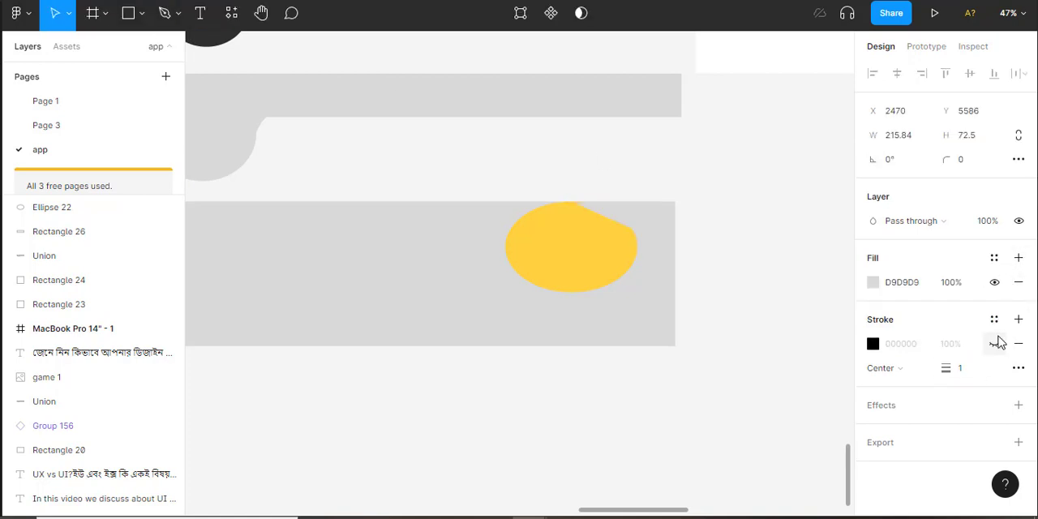
pyautogui.click(994, 258)
pyautogui.click(907, 351)
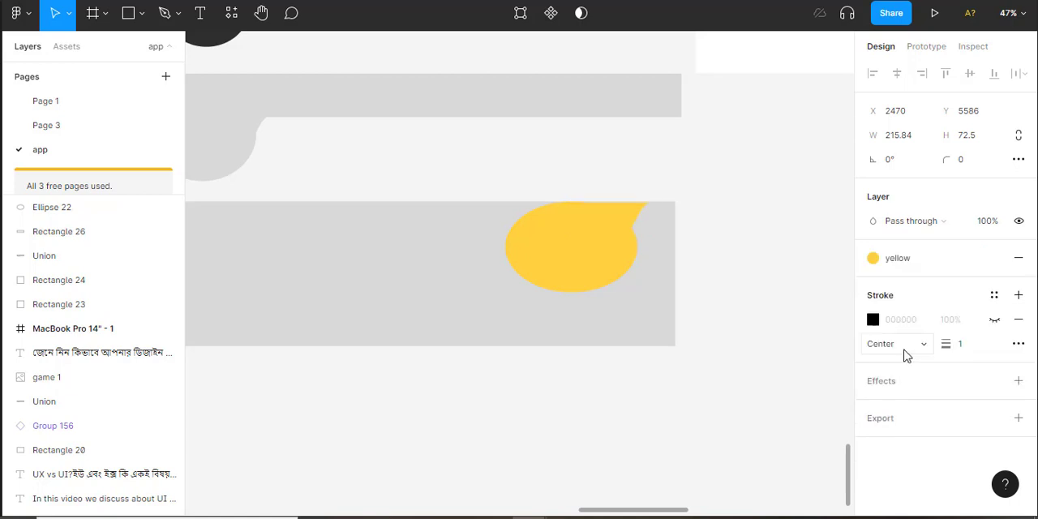
pyautogui.click(745, 339)
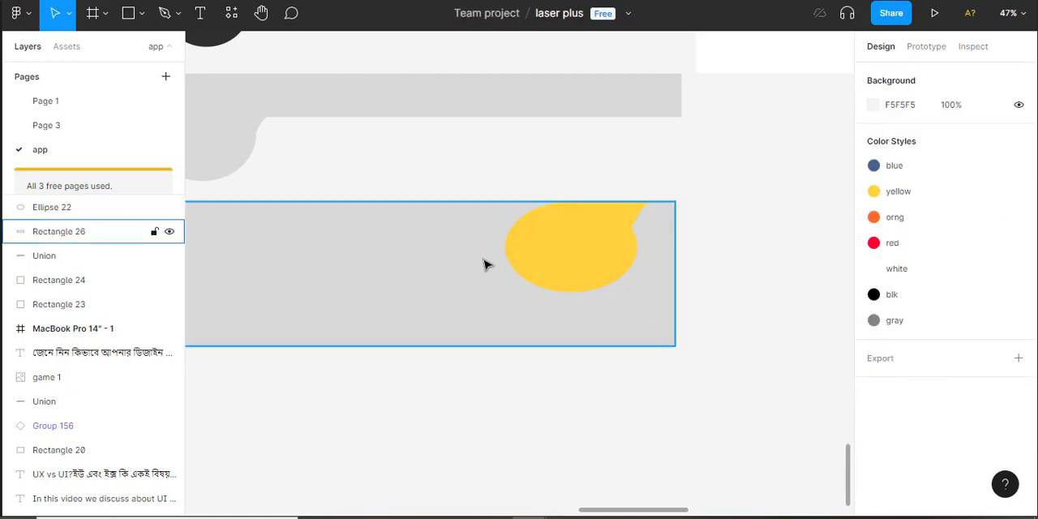
# Draw a closed three-point shape about 253 × 115 joining the yellow ellipse's left side to the rectangle's upper edge with the Pen tool
pyautogui.press('p')
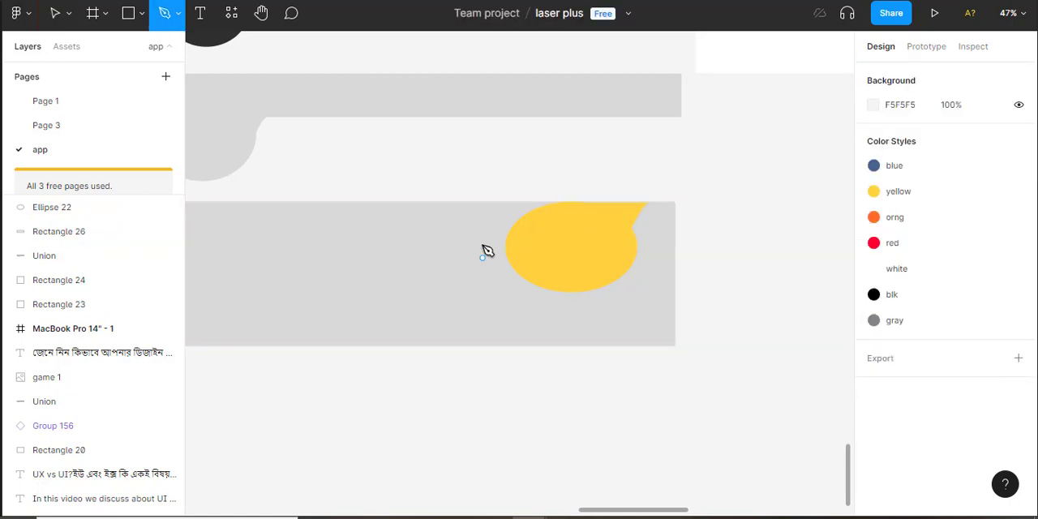
pyautogui.click(470, 204)
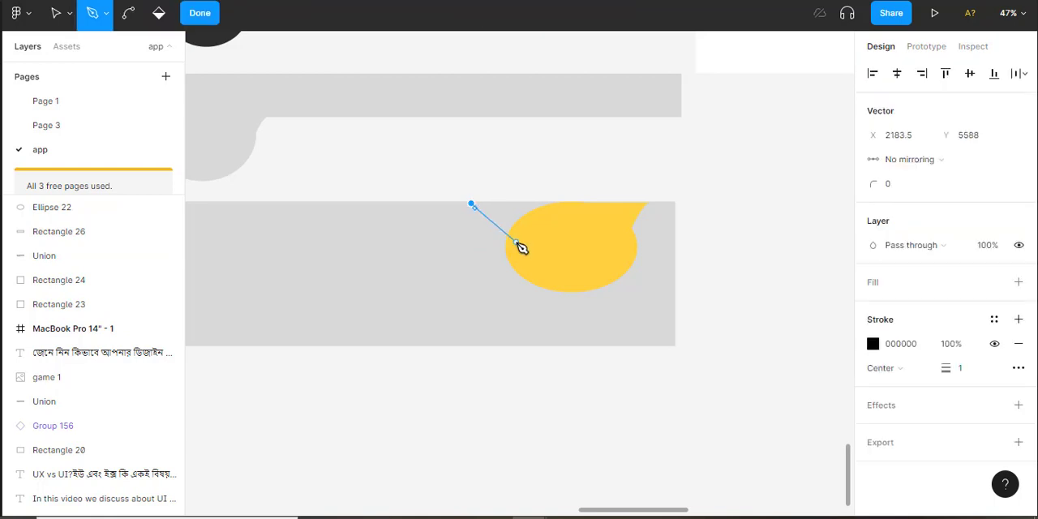
pyautogui.moveTo(514, 240); pyautogui.dragTo(544, 241)
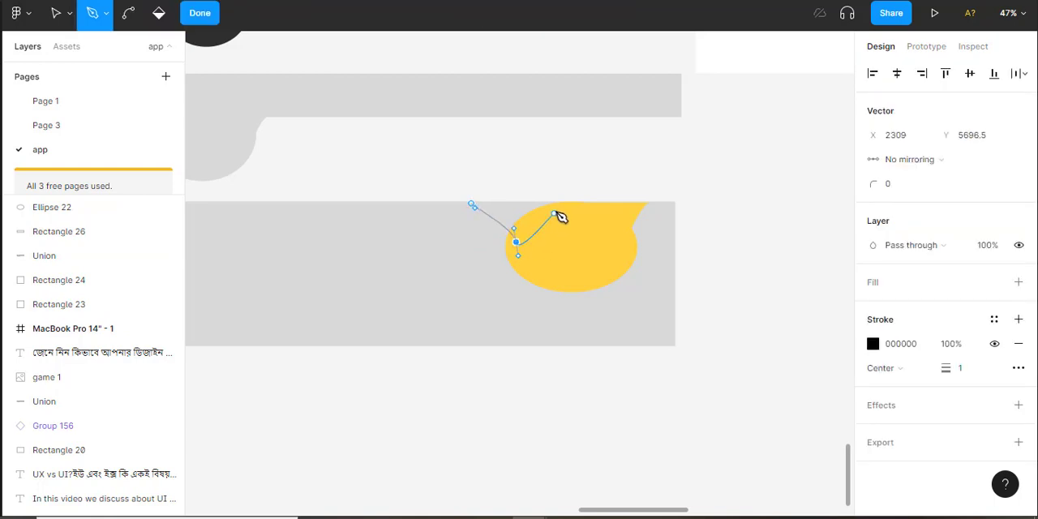
pyautogui.click(561, 203)
pyautogui.click(472, 205)
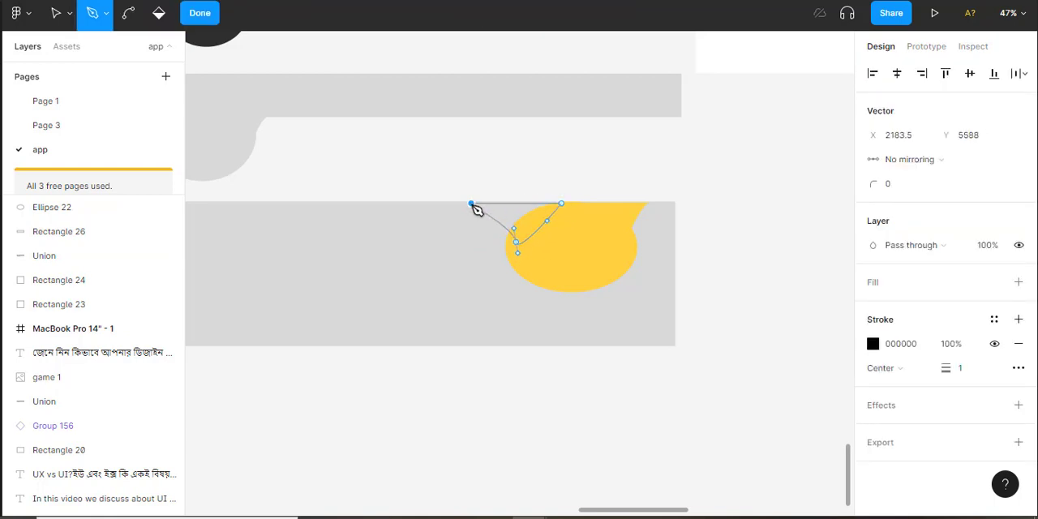
# Finish editing the left corner shape, hide its stroke, fill it with the yellow color style and deselect it
pyautogui.click(199, 16)
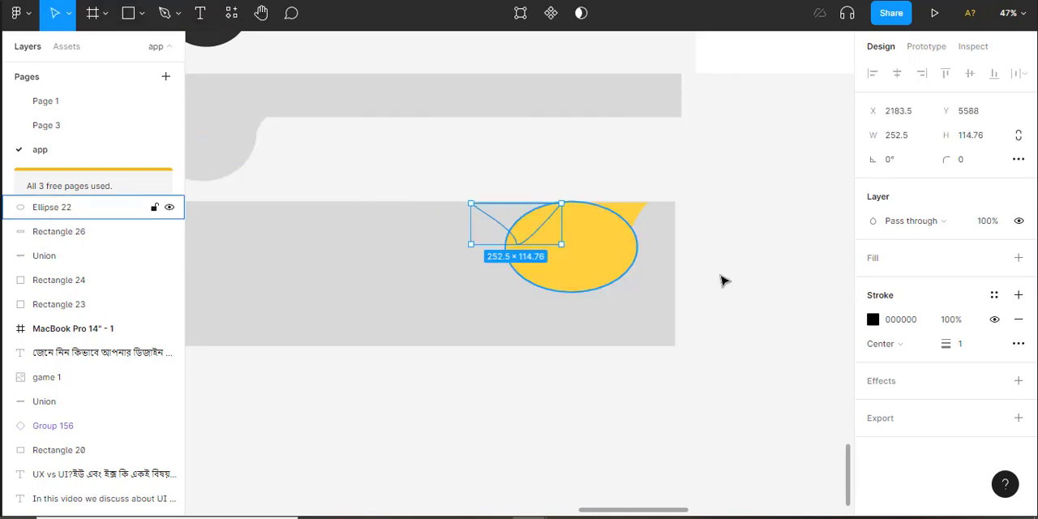
pyautogui.click(995, 319)
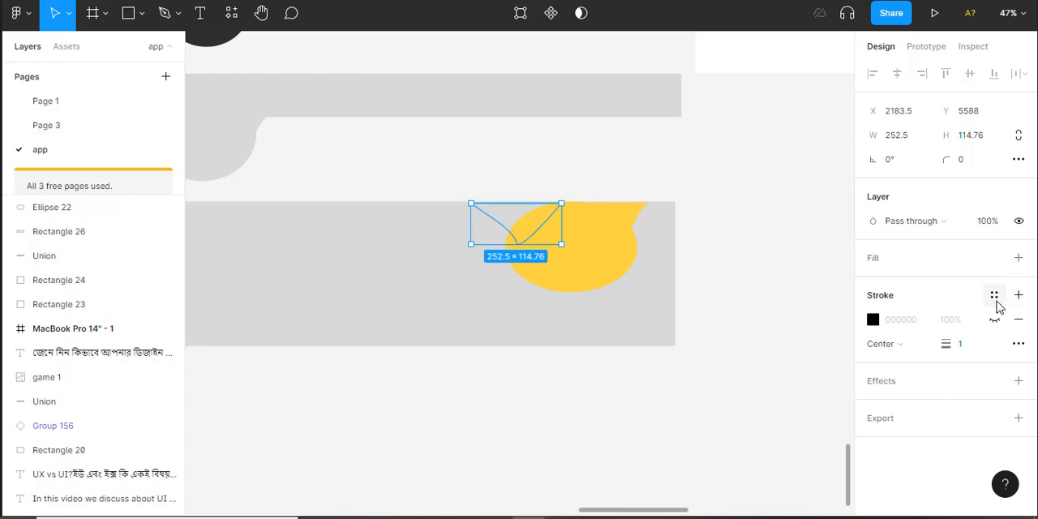
pyautogui.click(994, 258)
pyautogui.click(910, 350)
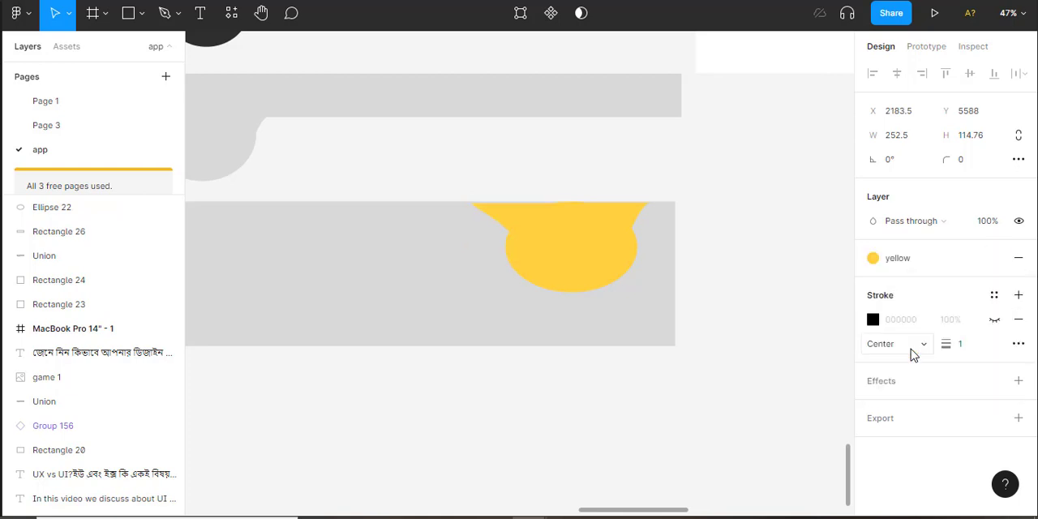
pyautogui.click(711, 237)
# Combine the yellow ellipse and both pen-drawn corner shapes into a single shape with a Union operation
pyautogui.click(600, 283)
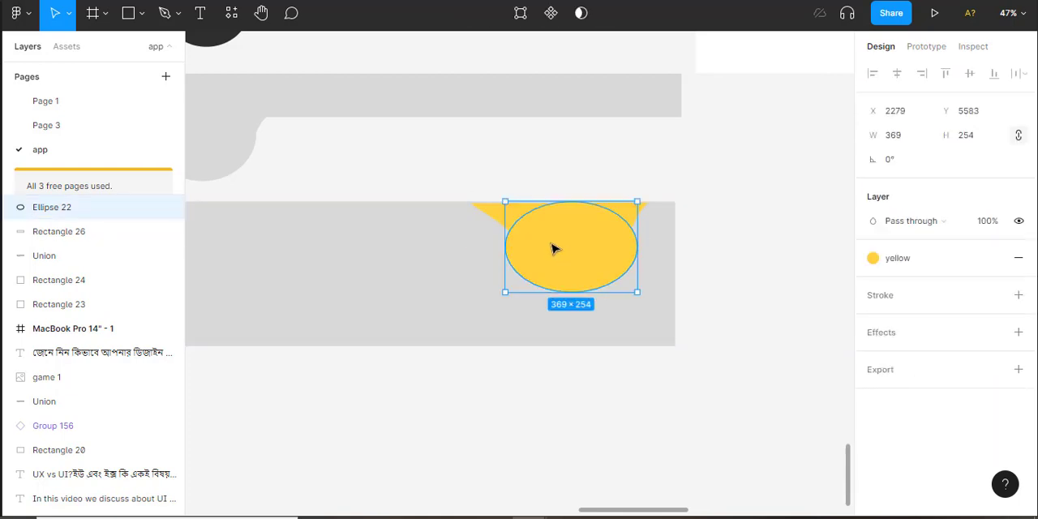
pyautogui.keyDown('shift'); pyautogui.click(498, 219); pyautogui.keyUp('shift')
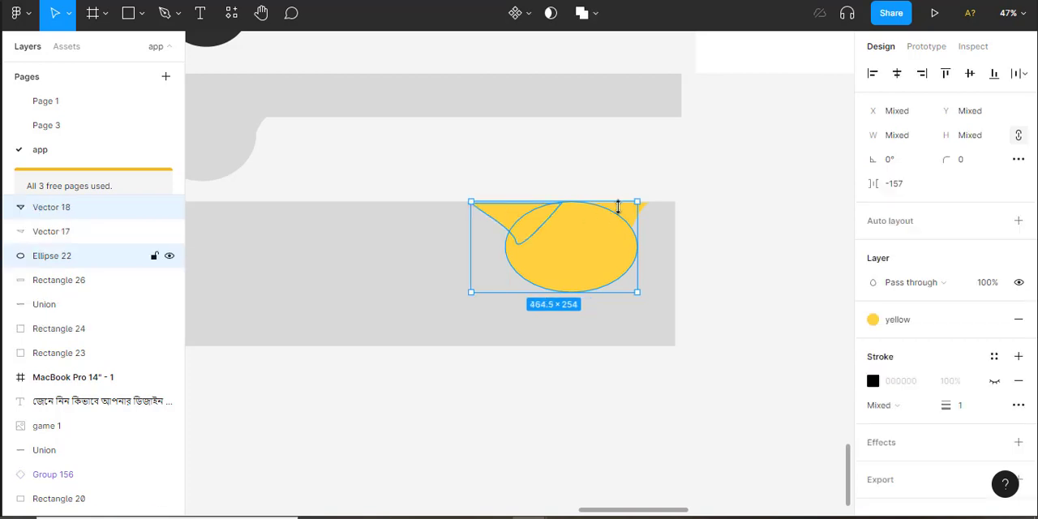
pyautogui.keyDown('shift'); pyautogui.click(630, 215); pyautogui.keyUp('shift')
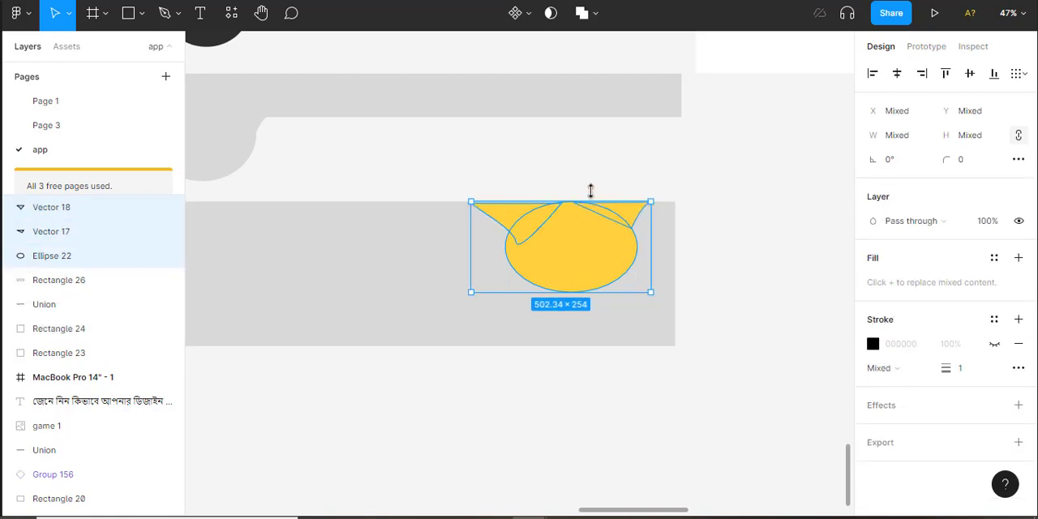
pyautogui.click(593, 15)
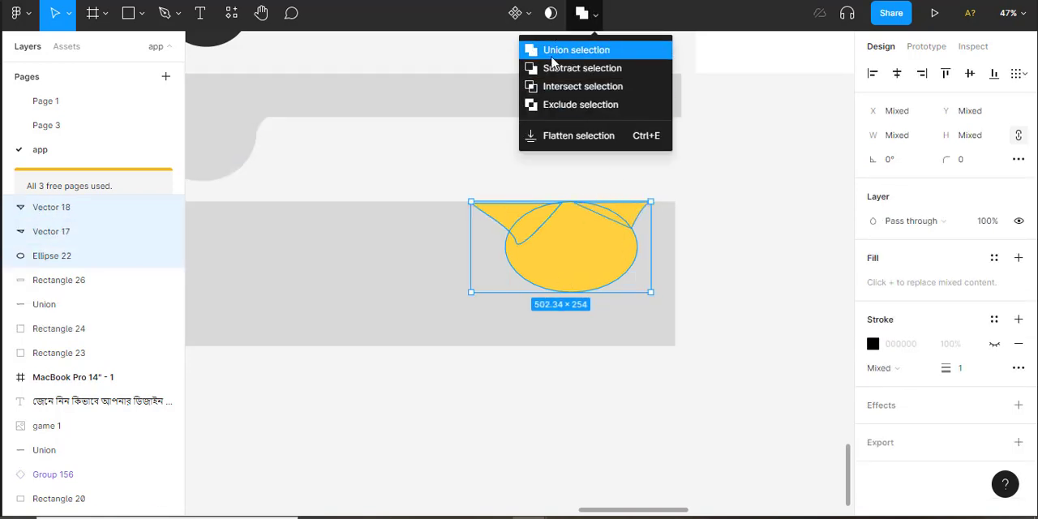
pyautogui.click(602, 51)
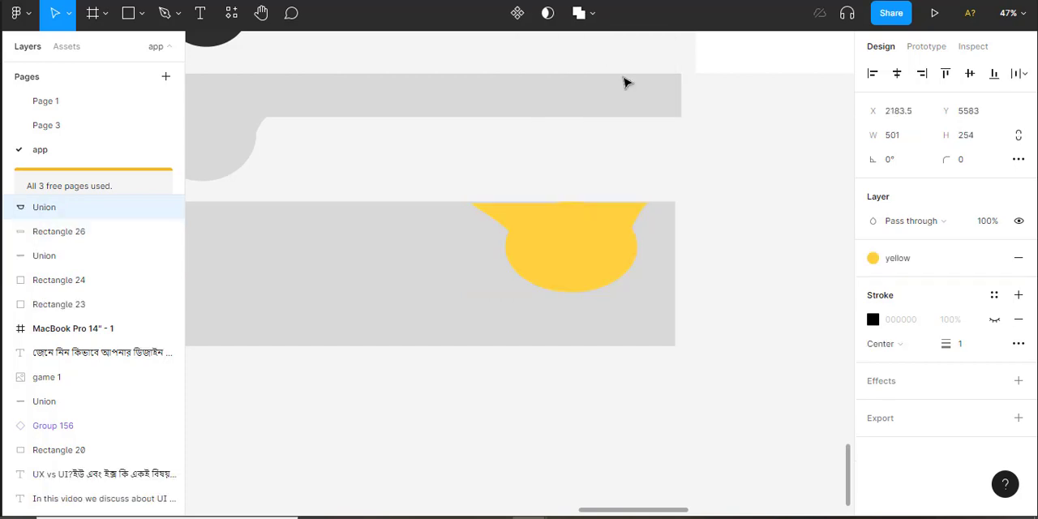
pyautogui.click(802, 308)
# Subtract the combined yellow shape from the large gray rectangle and deselect the result
pyautogui.click(574, 262)
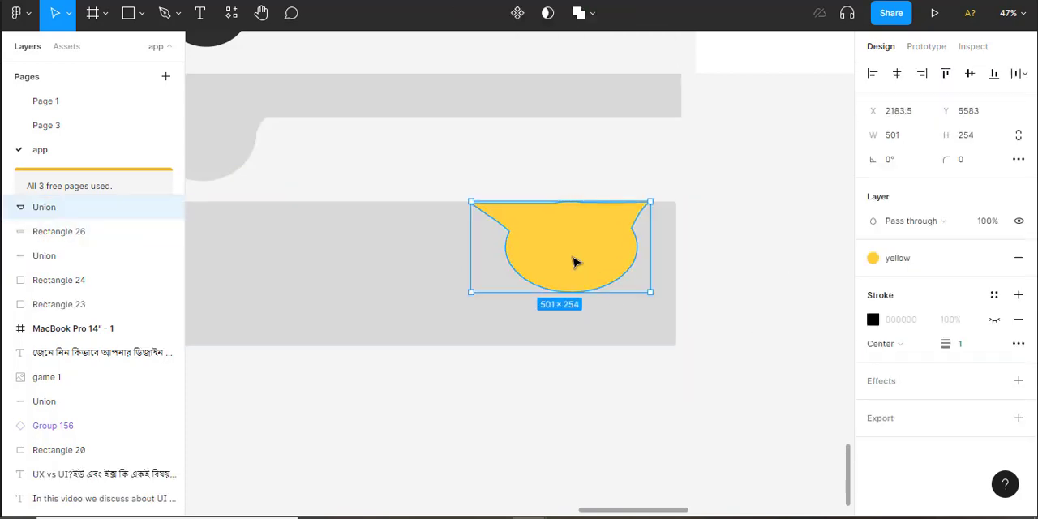
pyautogui.keyDown('shift'); pyautogui.click(363, 239); pyautogui.keyUp('shift')
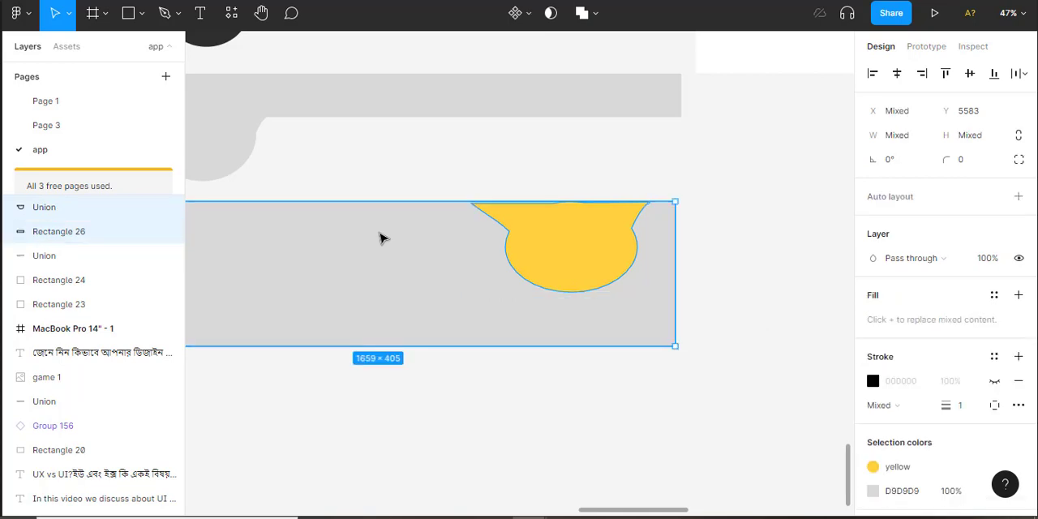
pyautogui.scroll(-1, 384, 238)
pyautogui.moveTo(542, 197); pyautogui.dragTo(677, 389)
pyautogui.moveTo(543, 319); pyautogui.dragTo(628, 456)
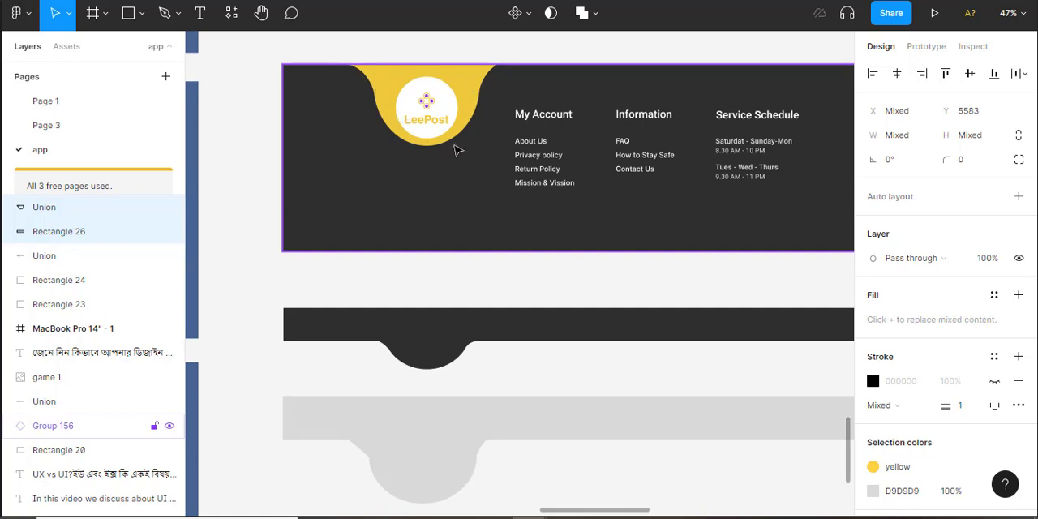
pyautogui.scroll(-1, 496, 188)
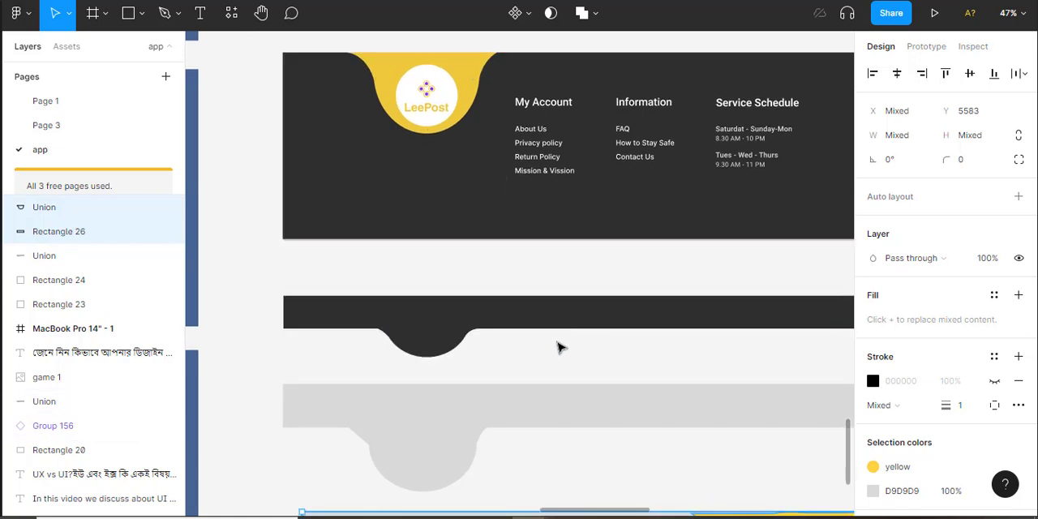
pyautogui.scroll(-2, 551, 354)
pyautogui.moveTo(653, 445); pyautogui.dragTo(396, 292)
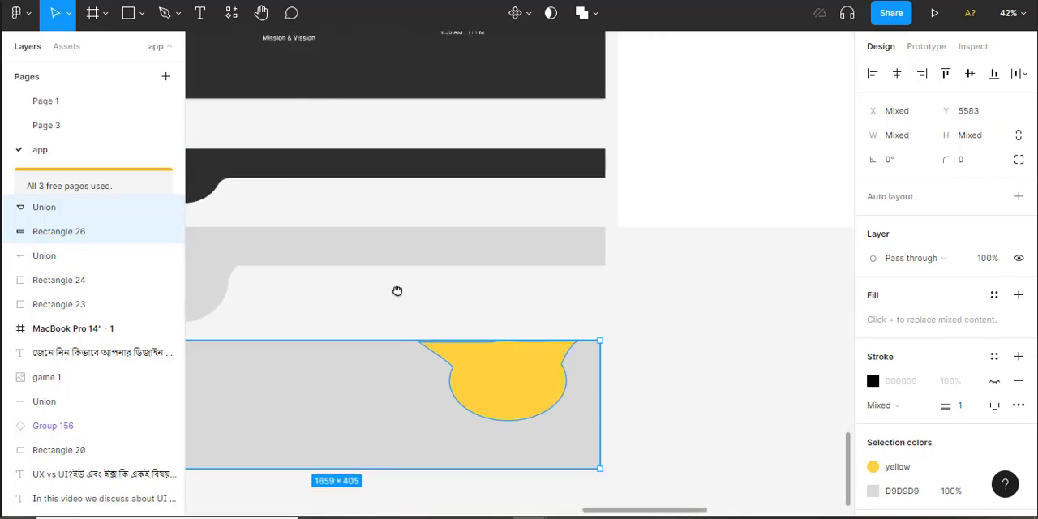
pyautogui.click(595, 14)
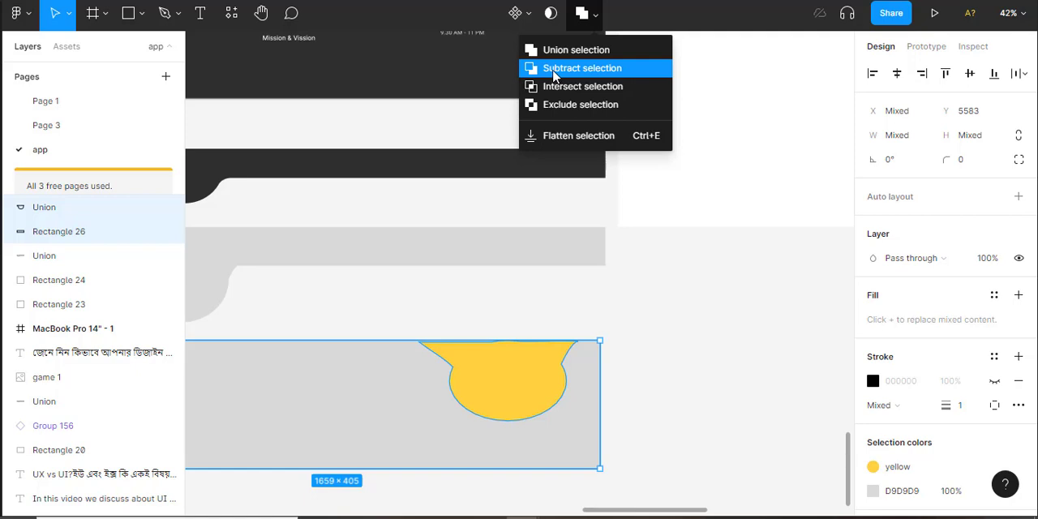
pyautogui.click(554, 71)
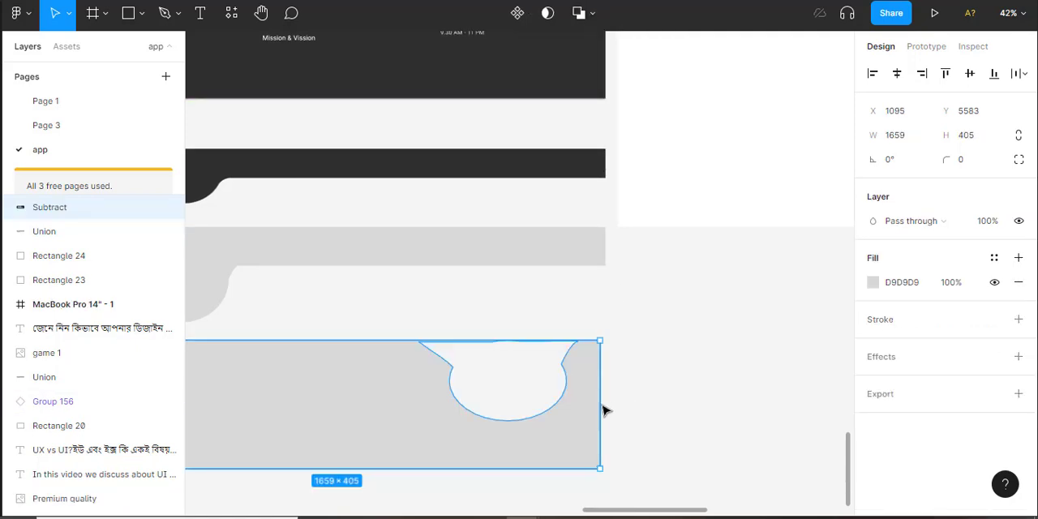
pyautogui.click(680, 381)
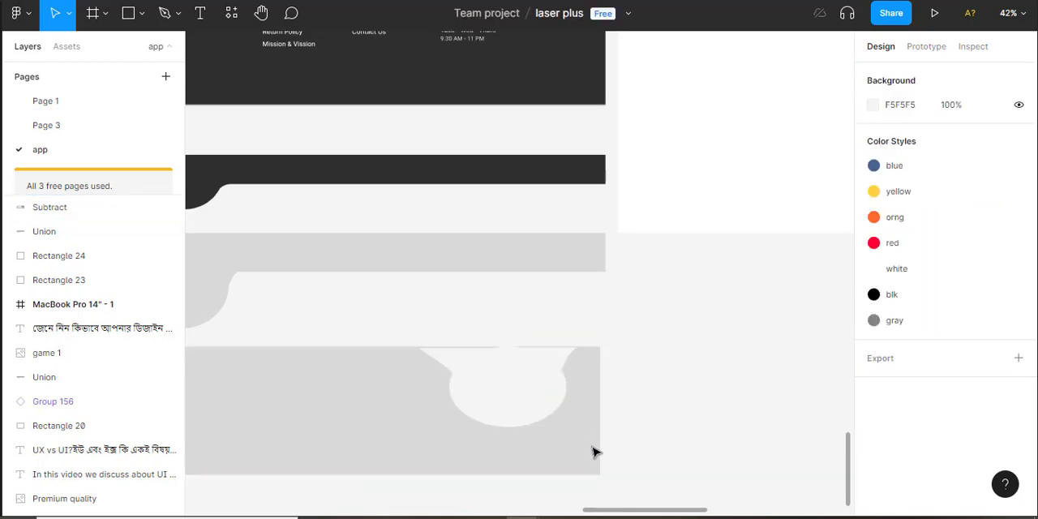
# Draw a circle with the Ellipse tool and position it inside the curved cutout, overlapping the rectangle's upper edge
pyautogui.scroll(2, 603, 452)
pyautogui.scroll(1, 607, 389)
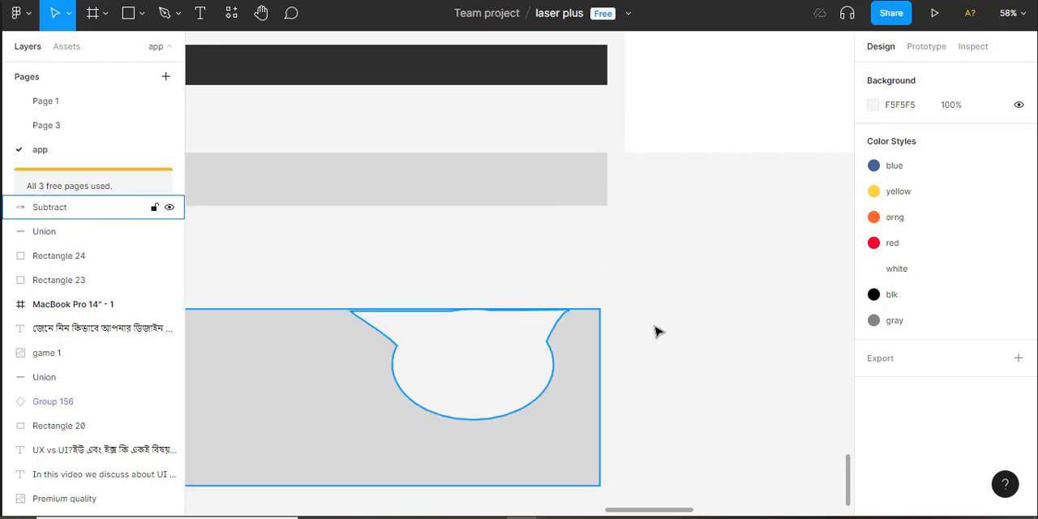
pyautogui.scroll(2, 655, 332)
pyautogui.scroll(2, 587, 234)
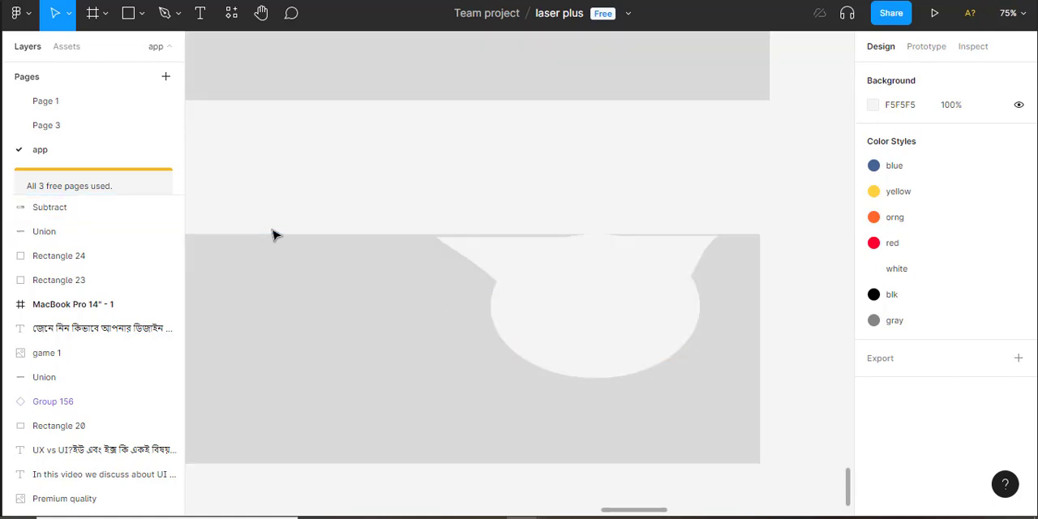
pyautogui.press('o')
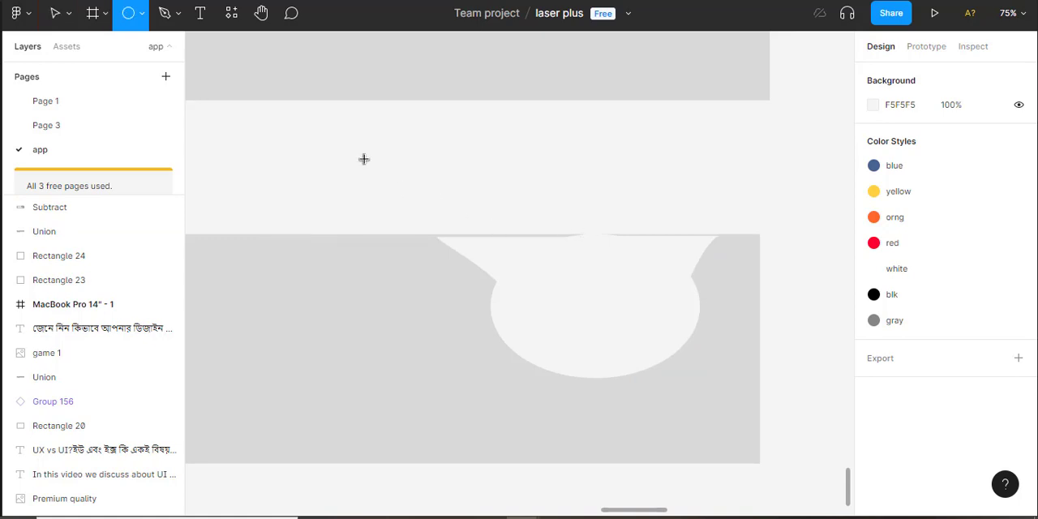
pyautogui.moveTo(484, 201); pyautogui.dragTo(647, 305)
pyautogui.moveTo(548, 303)
pyautogui.mouseDown()
pyautogui.moveTo(604, 288)
pyautogui.moveTo(573, 306)
pyautogui.mouseUp()
pyautogui.click(637, 171)
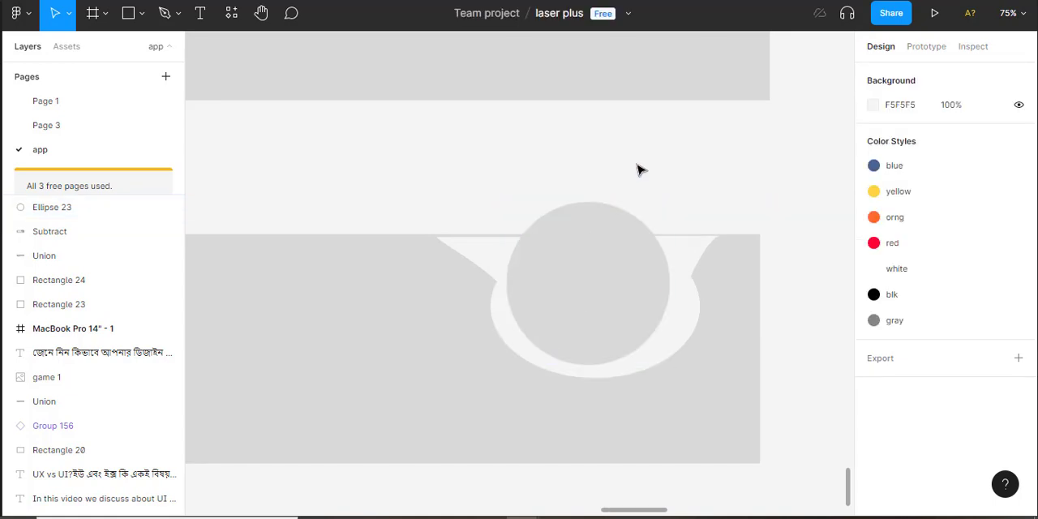
# Add the text "Logo" and move it to the middle of the new circle
pyautogui.press('t')
pyautogui.click(564, 307)
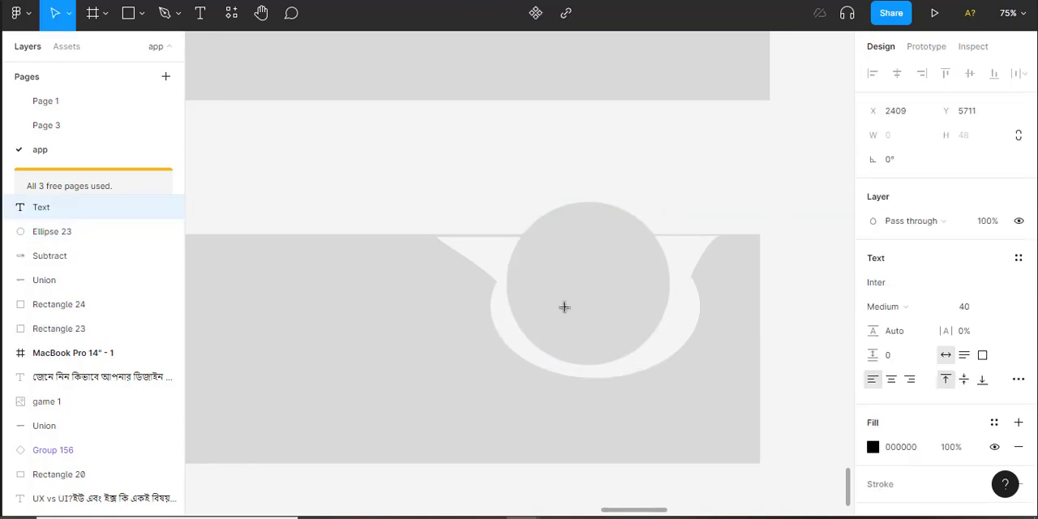
pyautogui.write('Logo')
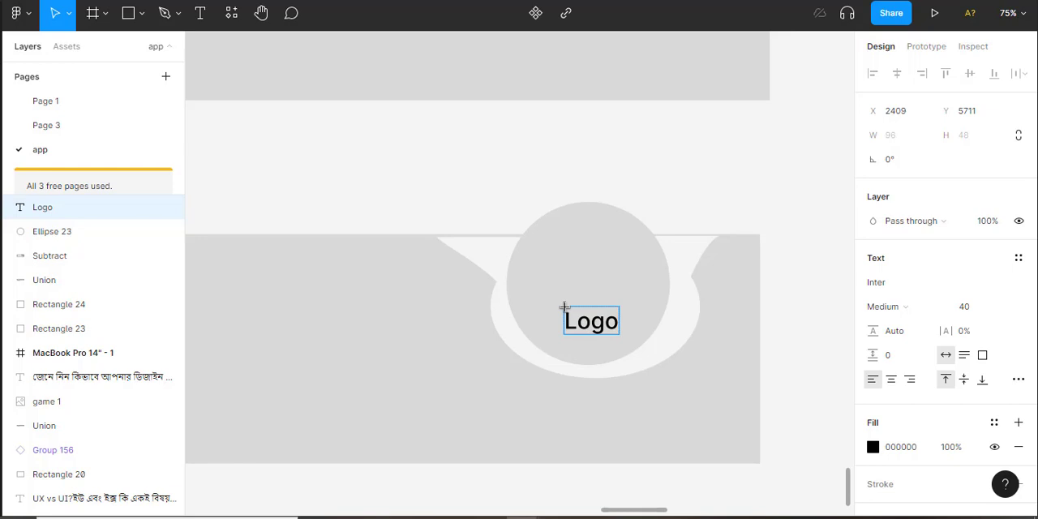
pyautogui.press('Escape')
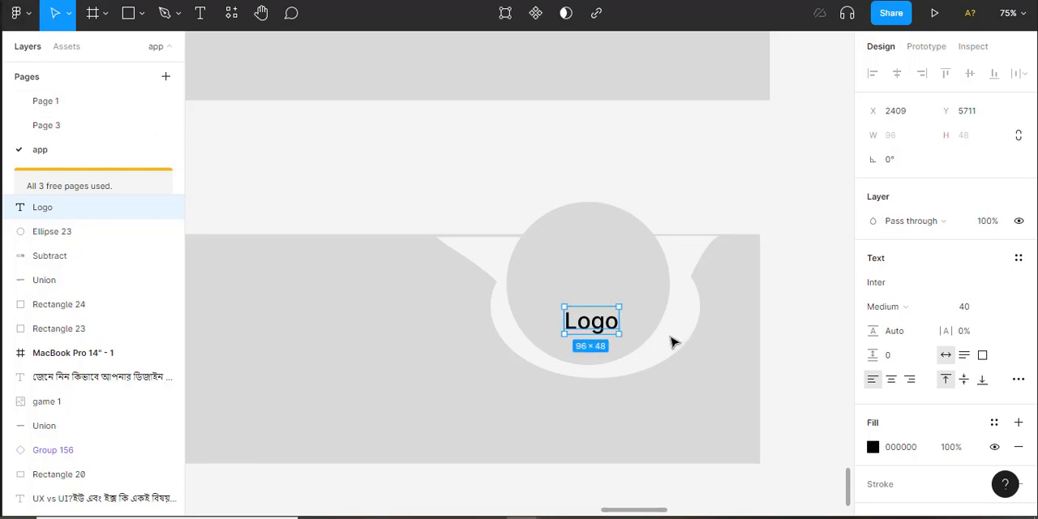
pyautogui.moveTo(604, 324); pyautogui.dragTo(600, 291)
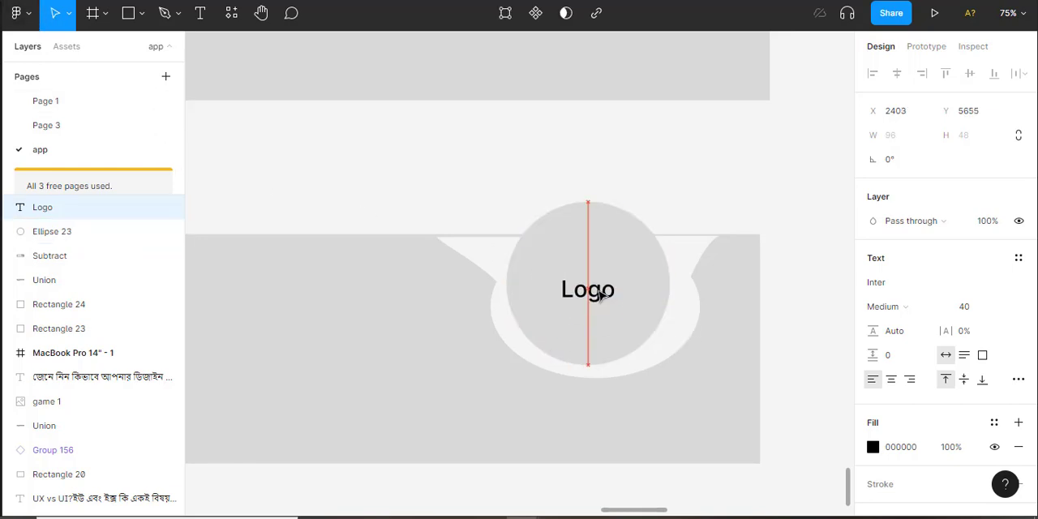
pyautogui.click(652, 171)
# Detach the original dark LeePost footer instance from its main component
pyautogui.scroll(-1, 653, 171)
pyautogui.scroll(-1, 653, 170)
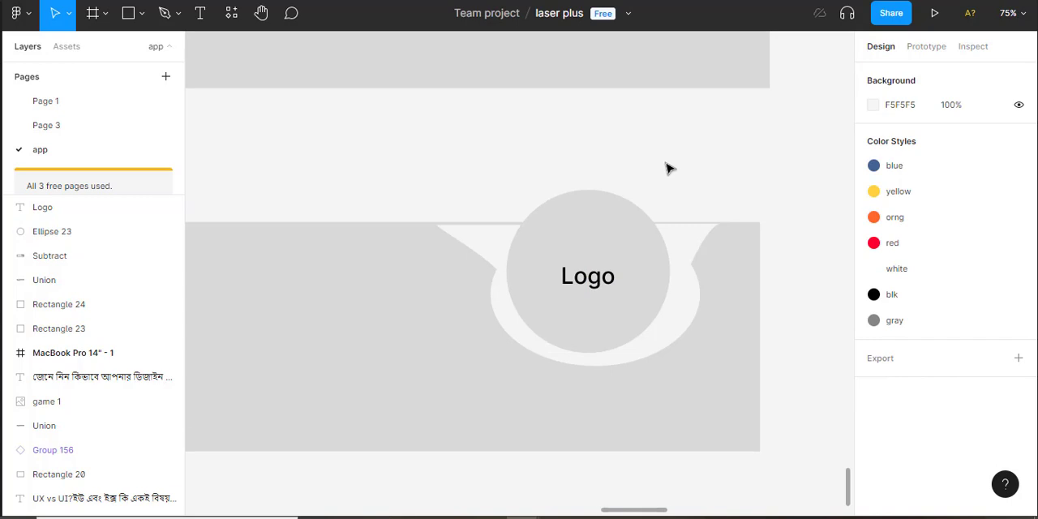
pyautogui.keyDown('ctrl'); pyautogui.scroll(-5, 666, 168); pyautogui.keyUp('ctrl')
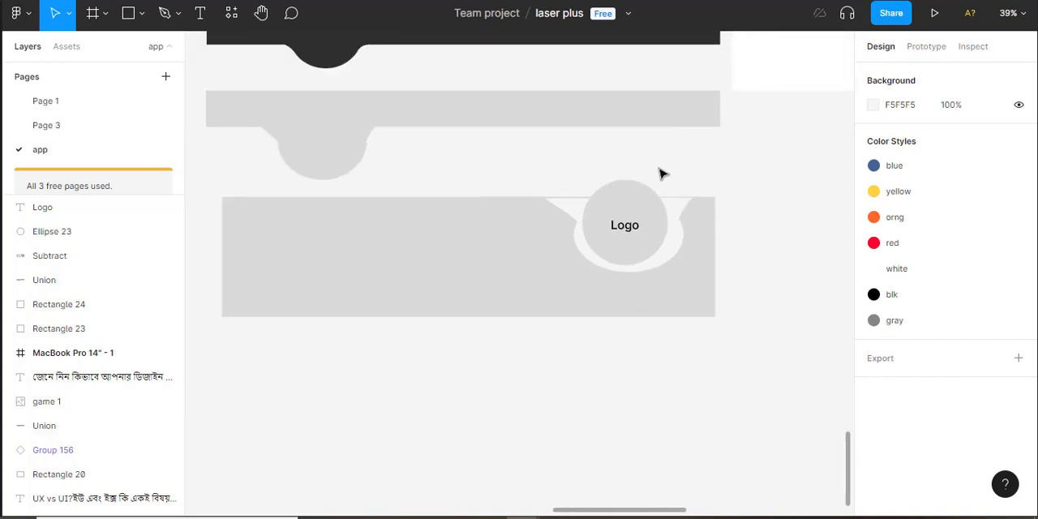
pyautogui.scroll(5, 659, 179)
pyautogui.hscroll(-2, 640, 173)
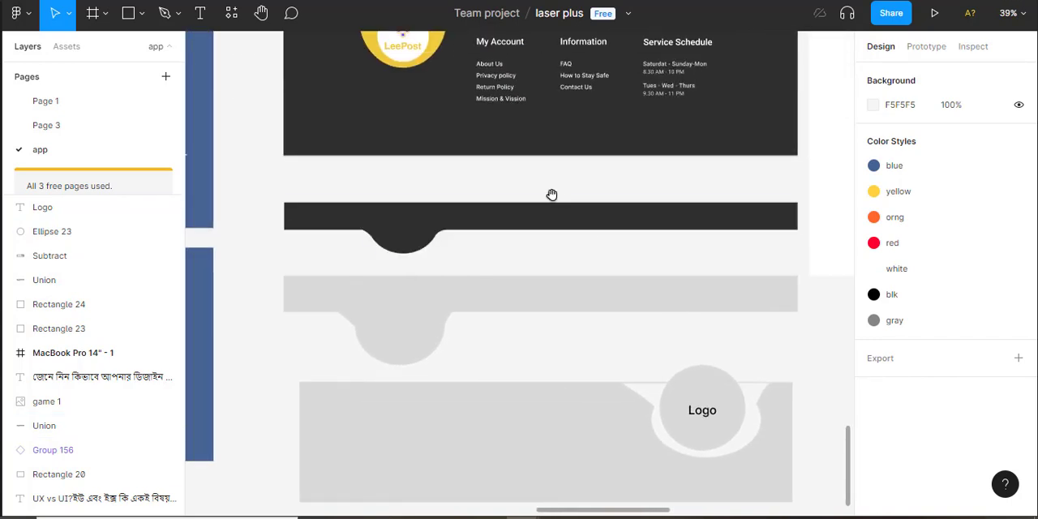
pyautogui.moveTo(552, 202); pyautogui.dragTo(541, 273)
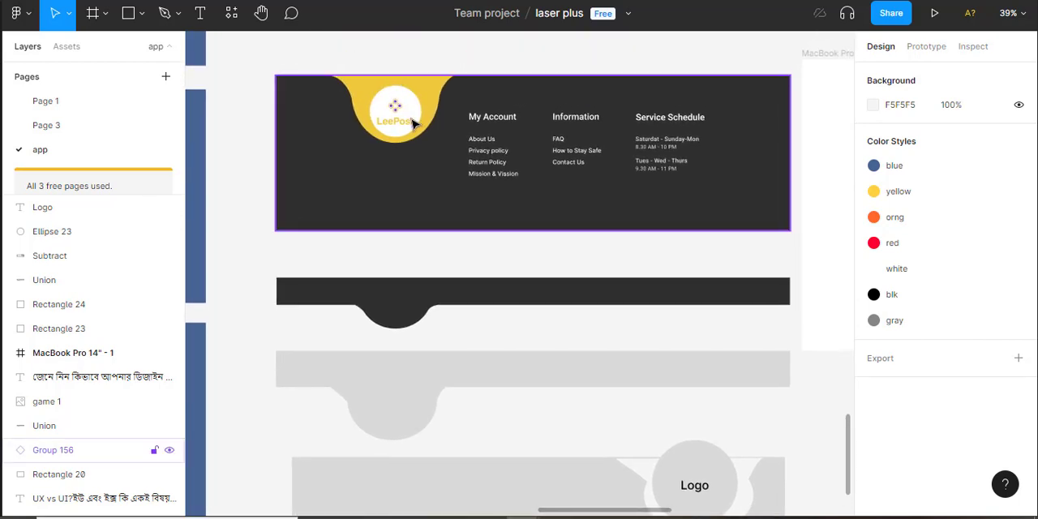
pyautogui.click(441, 97)
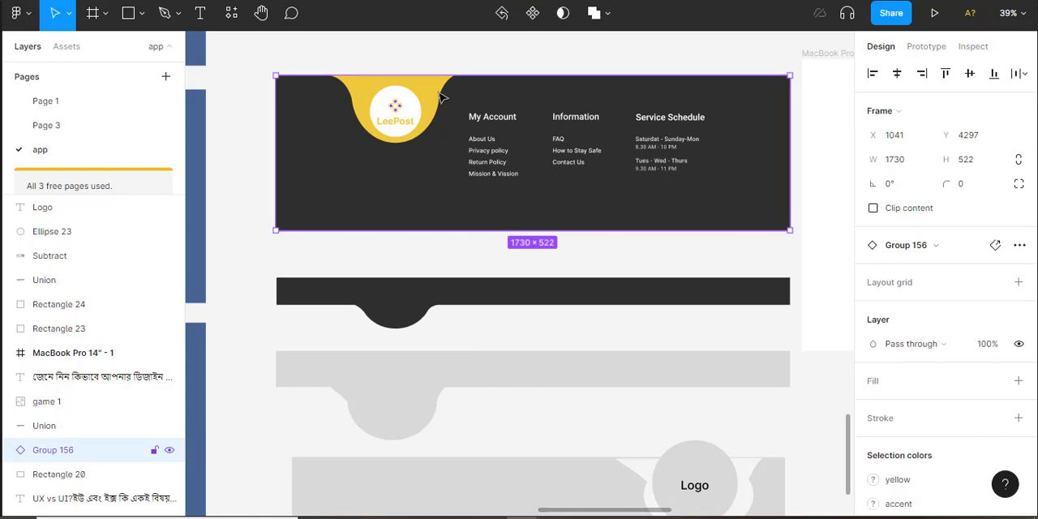
pyautogui.rightClick(440, 98)
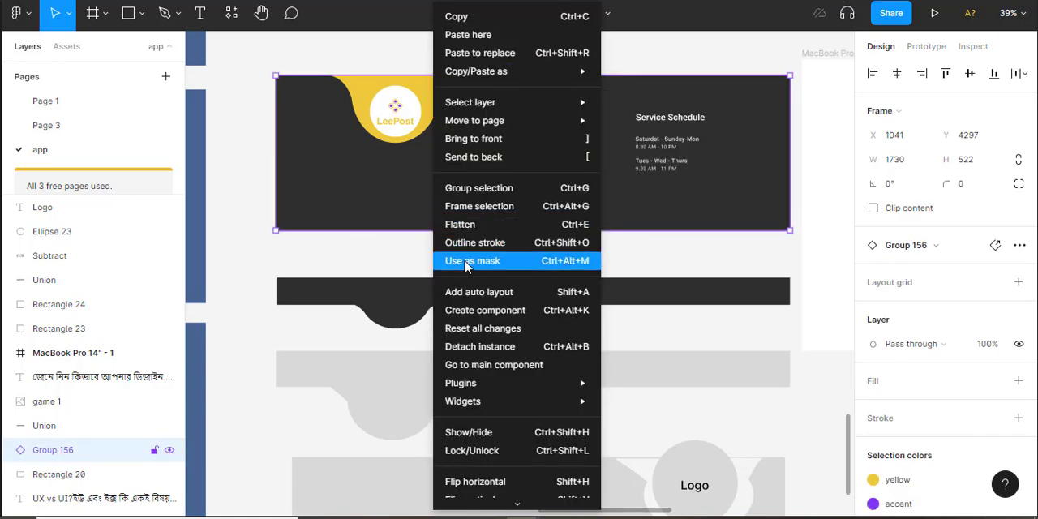
pyautogui.click(391, 258)
pyautogui.rightClick(382, 81)
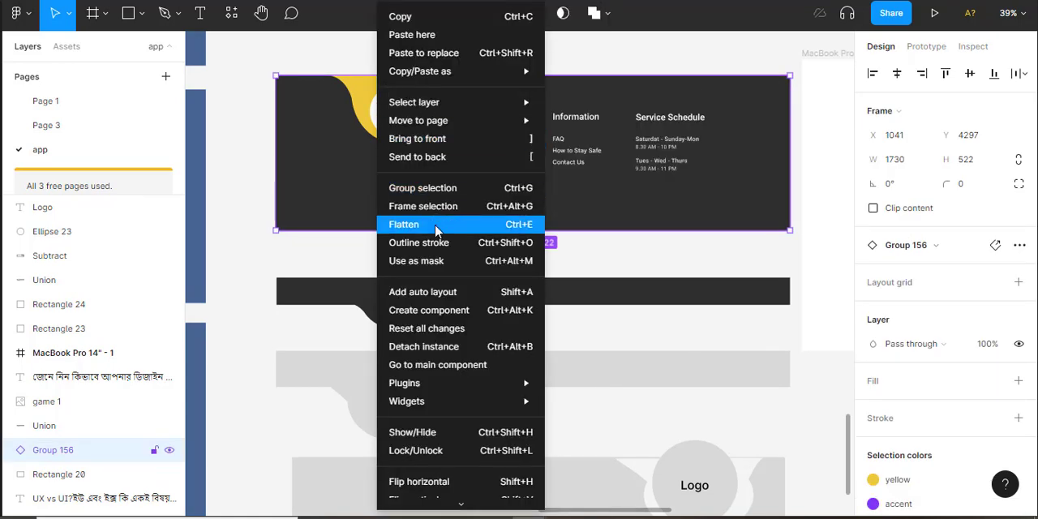
pyautogui.click(297, 246)
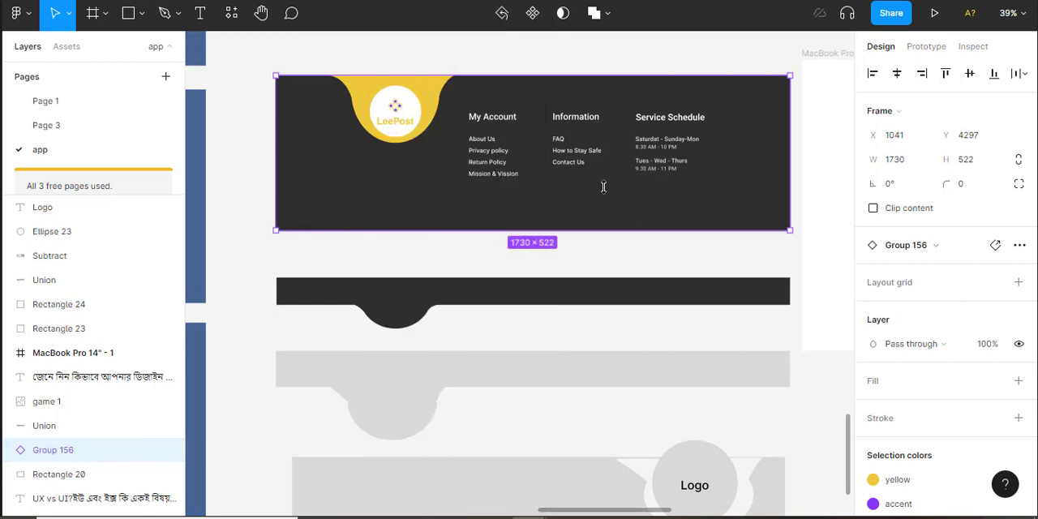
pyautogui.click(1020, 245)
pyautogui.click(943, 281)
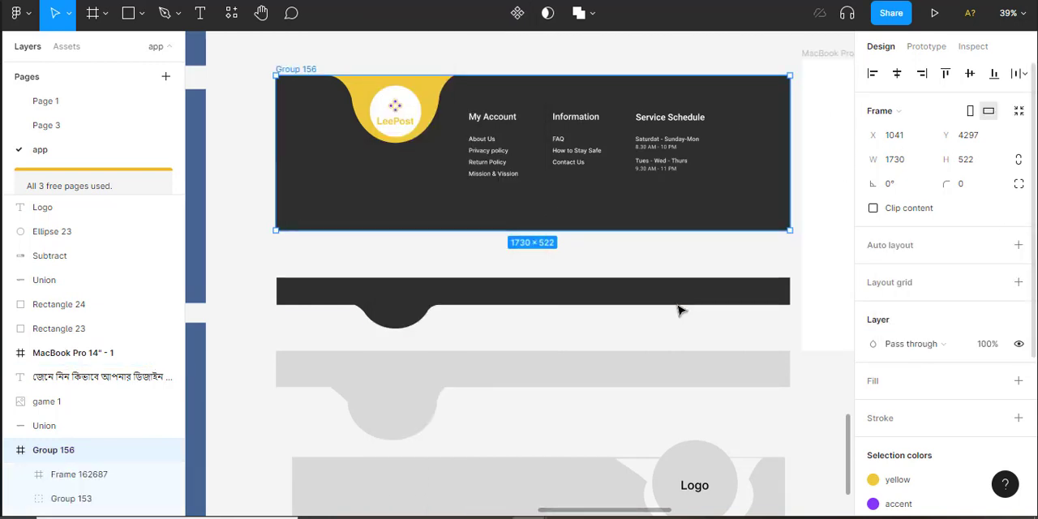
pyautogui.click(670, 262)
# Ungroup the detached LeePost footer frame into its separate layers
pyautogui.click(396, 108)
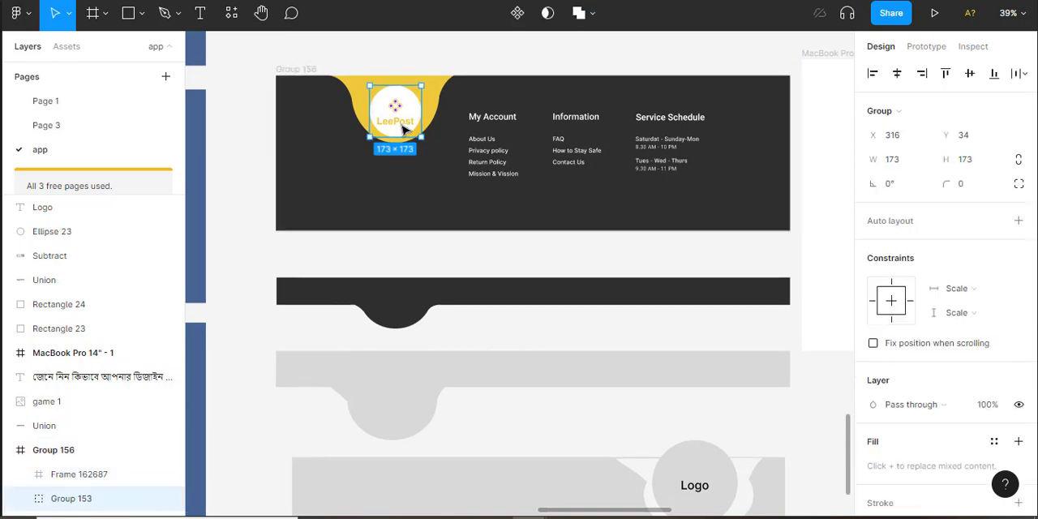
pyautogui.click(429, 198)
pyautogui.rightClick(429, 198)
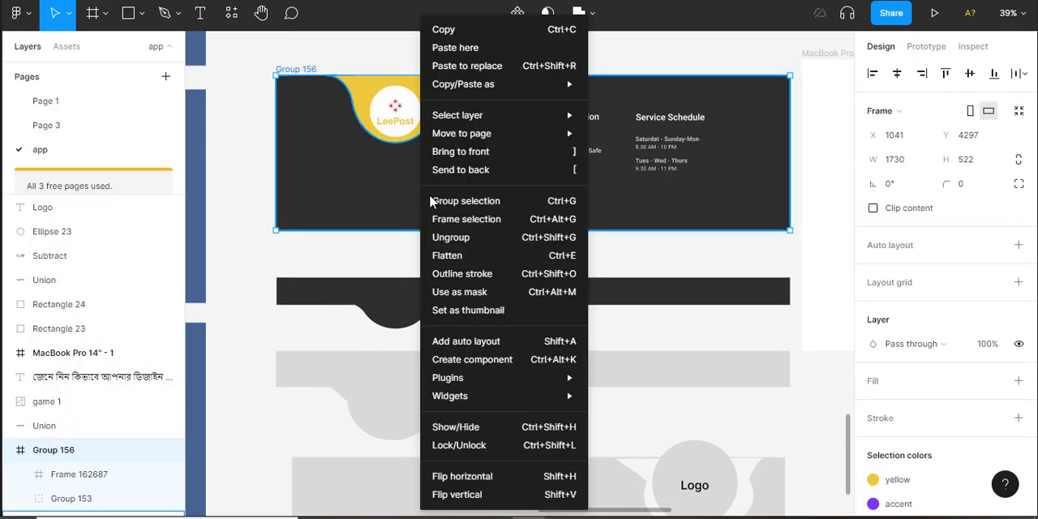
pyautogui.click(449, 236)
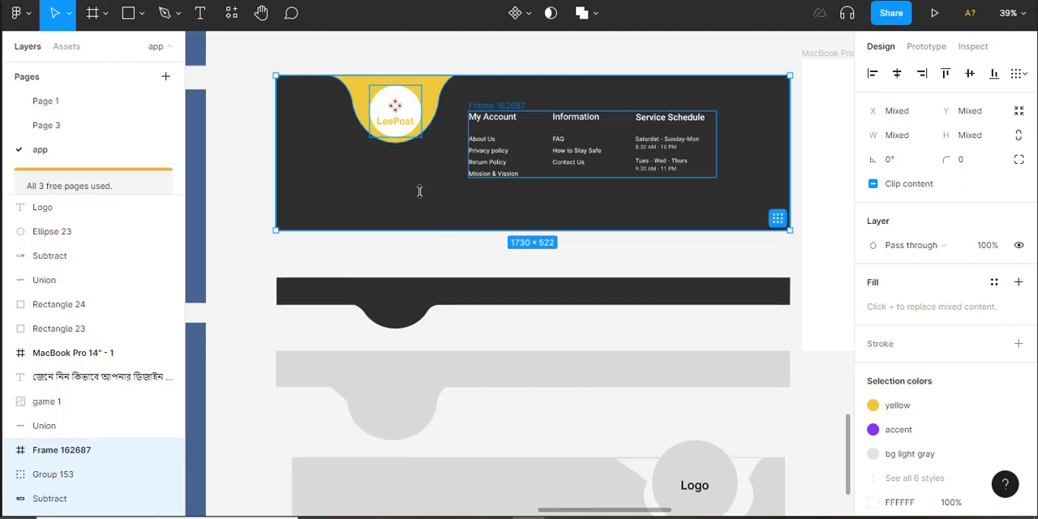
# Delete the LeePost logo group and the My Account link column from the original footer
pyautogui.click(409, 116)
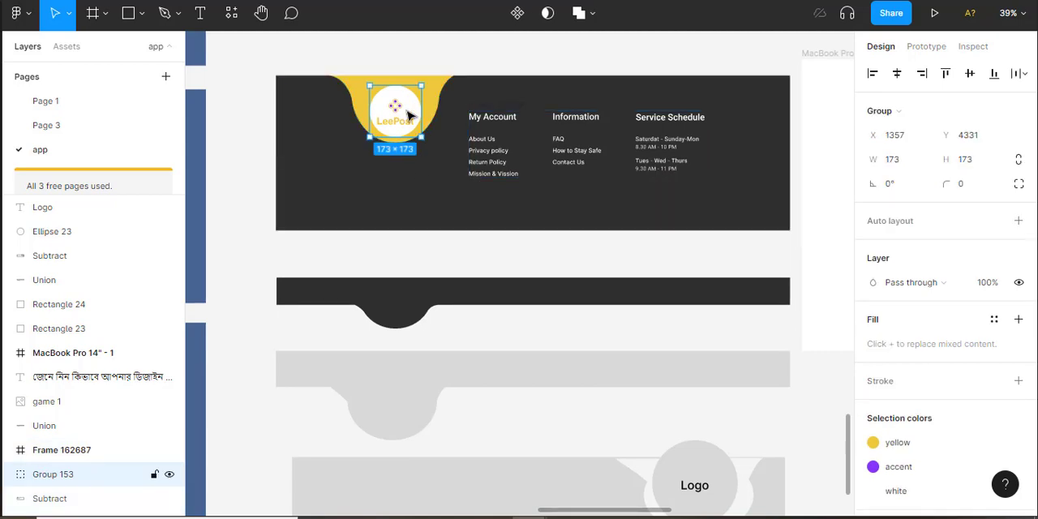
pyautogui.click(438, 155)
pyautogui.click(493, 146)
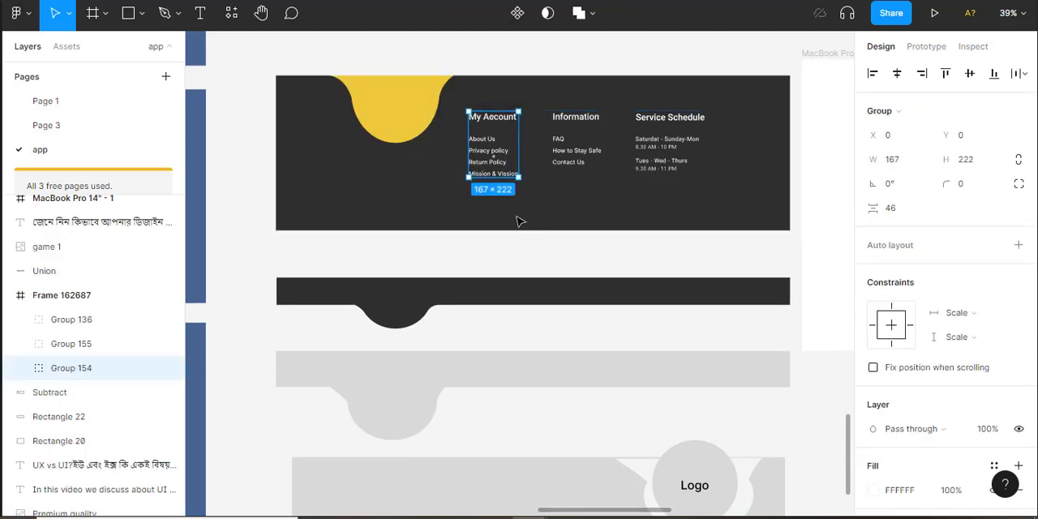
# Ungroup the footer's dark Subtract shape into its separate curved shape and rectangle
pyautogui.click(410, 146)
pyautogui.click(407, 141)
pyautogui.rightClick(405, 141)
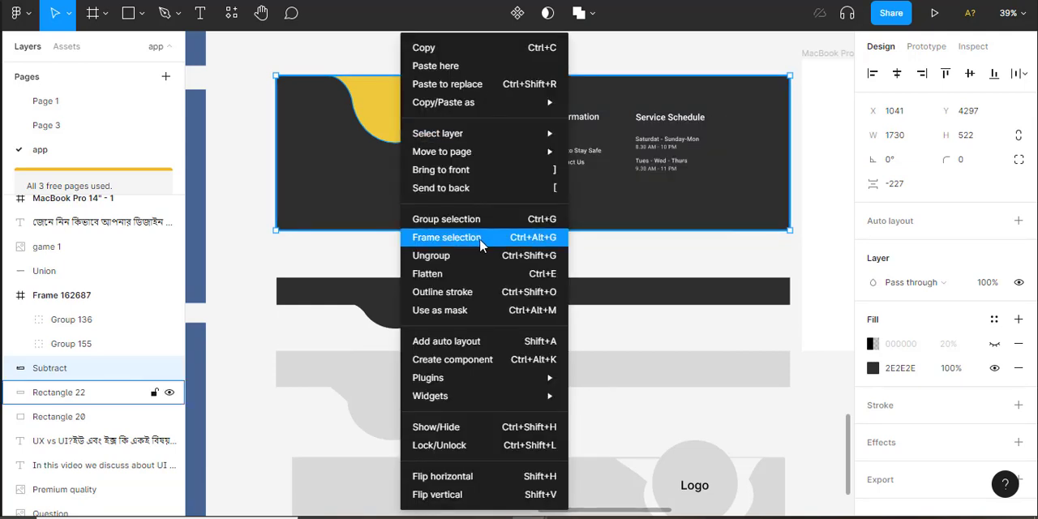
pyautogui.click(466, 256)
pyautogui.press('Escape')
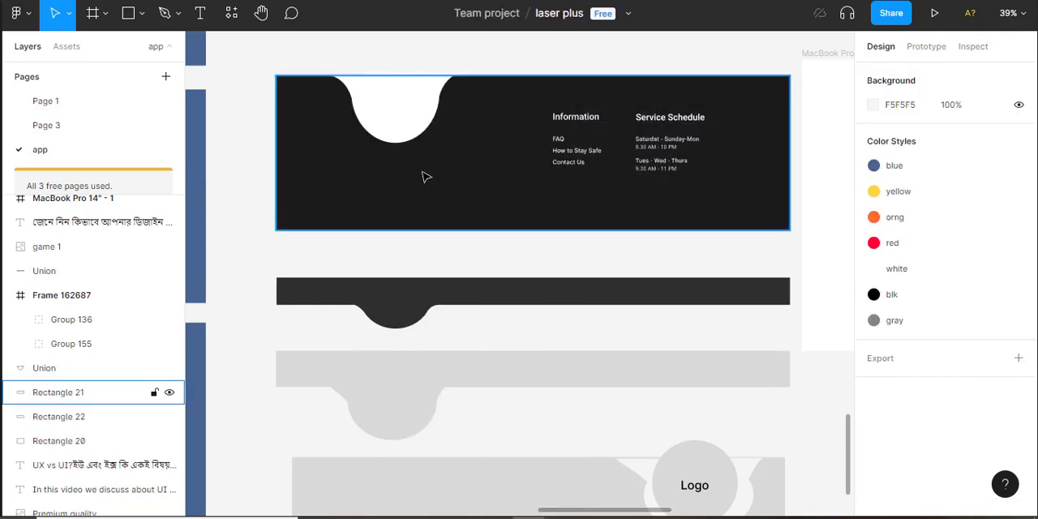
# Move the released curved union shape above the footer and fill it with the yellow color style
pyautogui.click(418, 142)
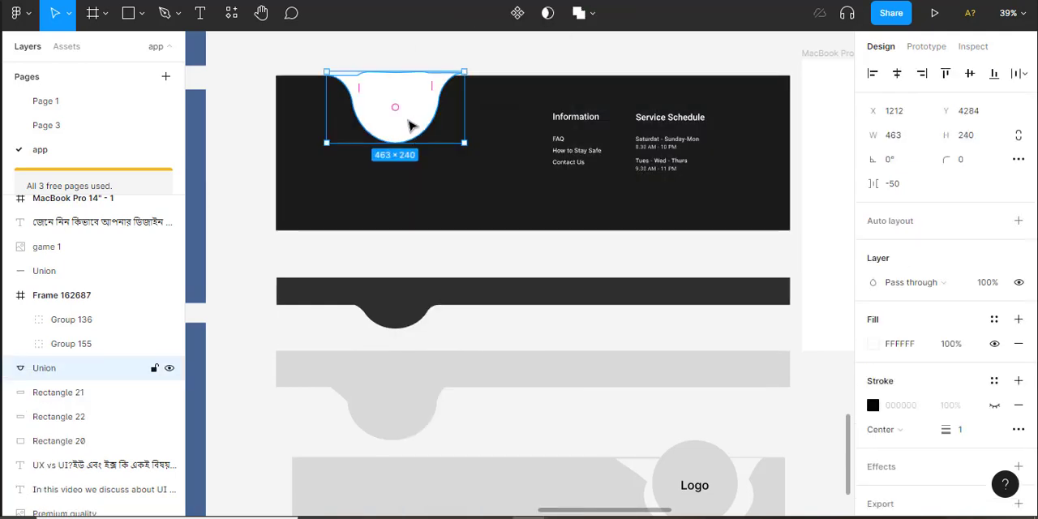
pyautogui.moveTo(410, 123); pyautogui.dragTo(406, 46)
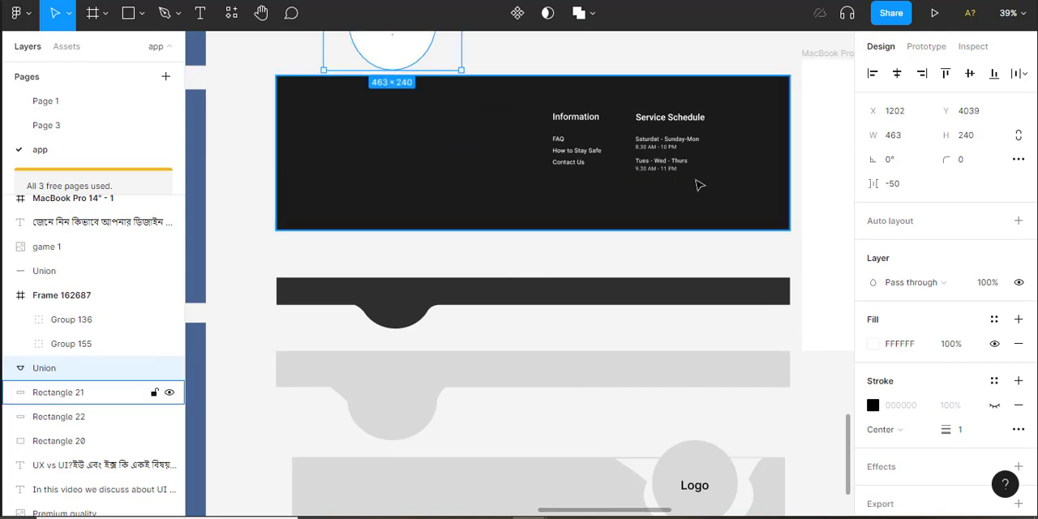
pyautogui.click(994, 320)
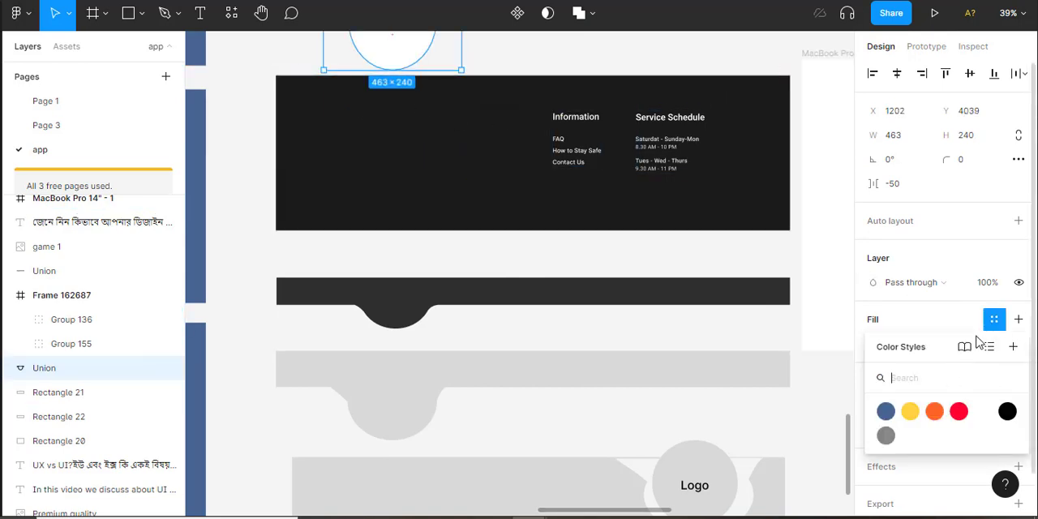
pyautogui.click(910, 411)
pyautogui.scroll(3, 571, 79)
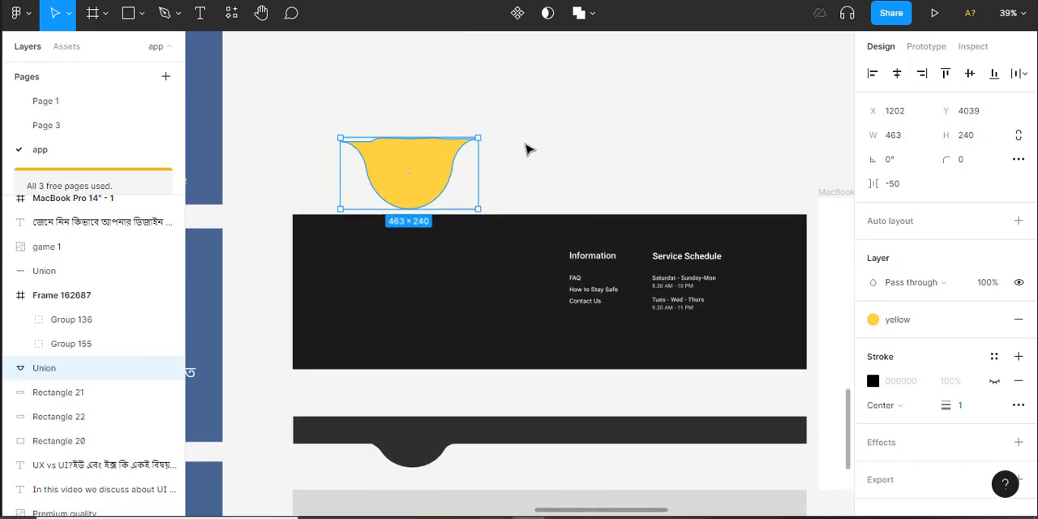
pyautogui.click(526, 149)
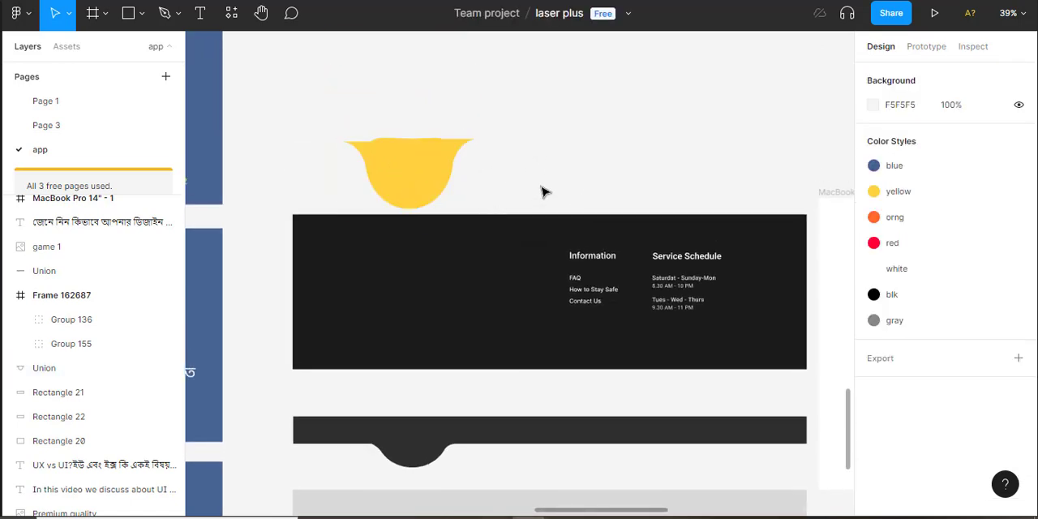
# Move the whole yellow curved shape back down onto the upper edge of the dark rectangle
pyautogui.moveTo(407, 184); pyautogui.dragTo(425, 251)
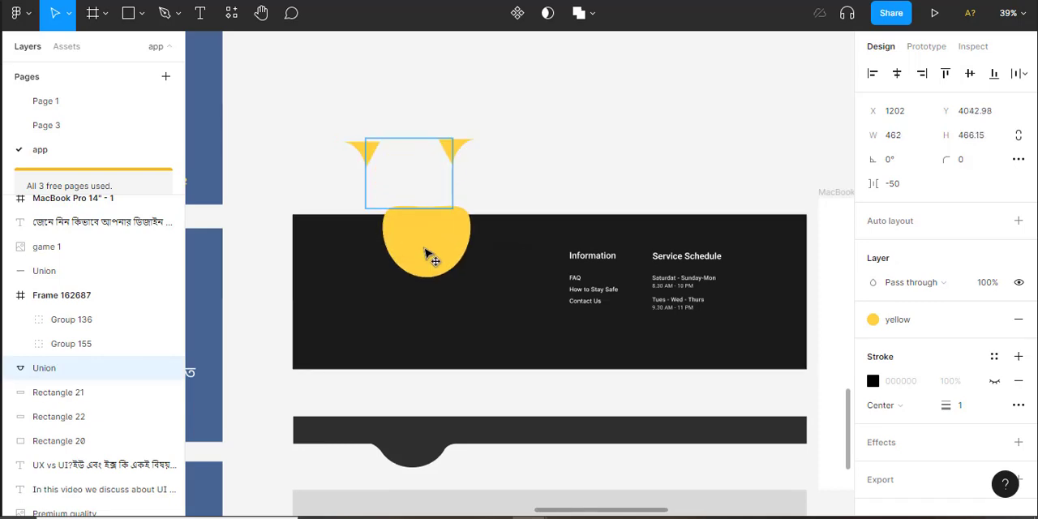
pyautogui.hotkey('ctrl', 'z')
pyautogui.click(354, 114)
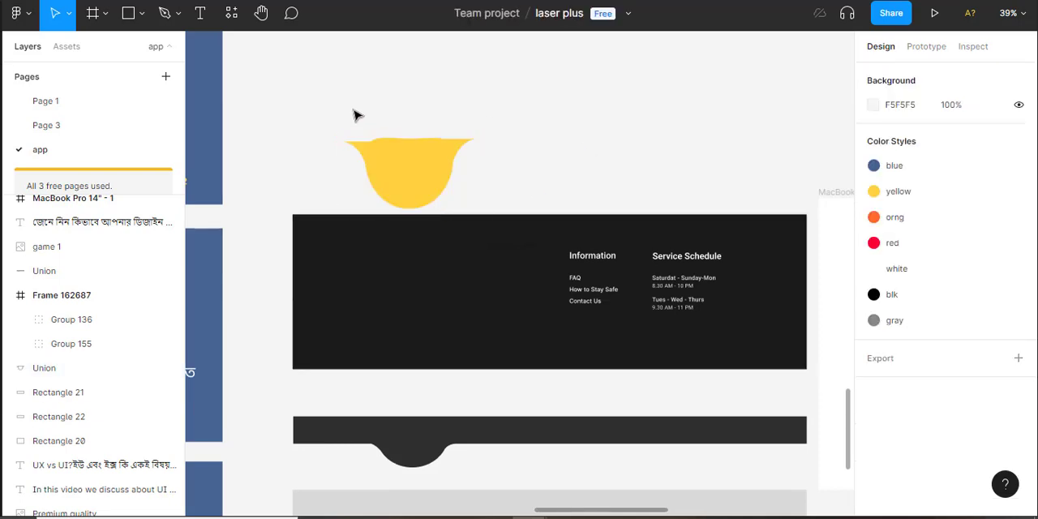
pyautogui.click(465, 181)
pyautogui.moveTo(428, 179); pyautogui.dragTo(448, 253)
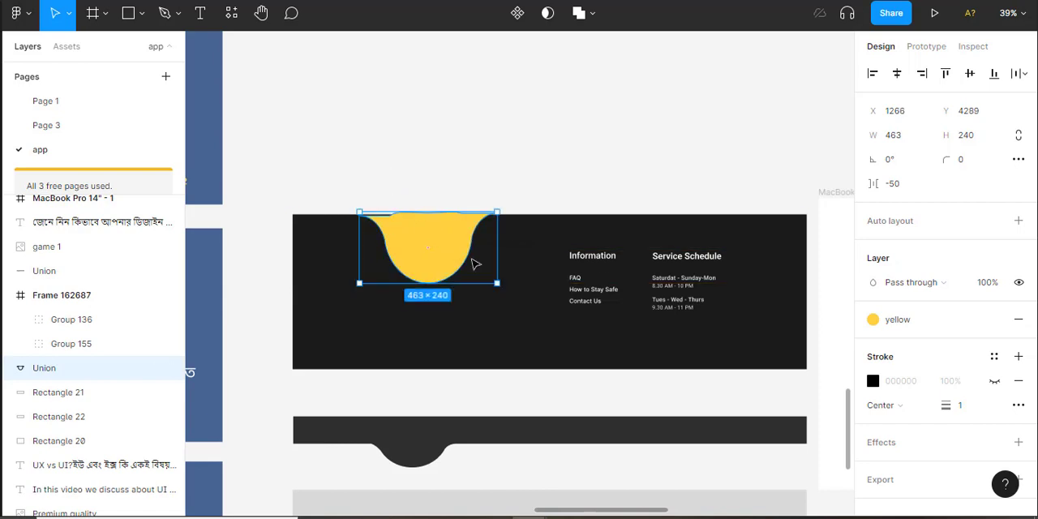
# Try to subtract with the yellow curved shape and both footer rectangles selected together
pyautogui.moveTo(370, 180); pyautogui.dragTo(509, 288)
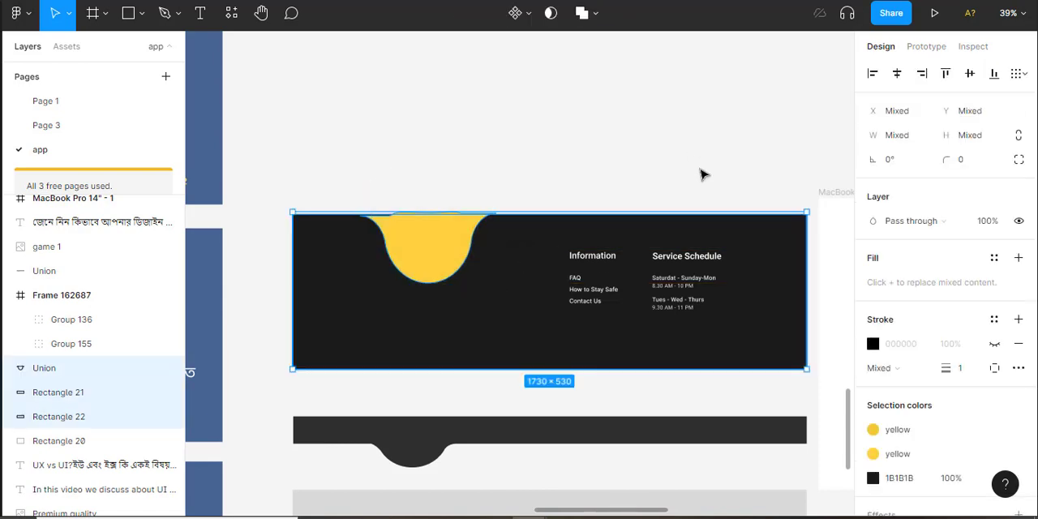
pyautogui.click(597, 14)
pyautogui.click(583, 70)
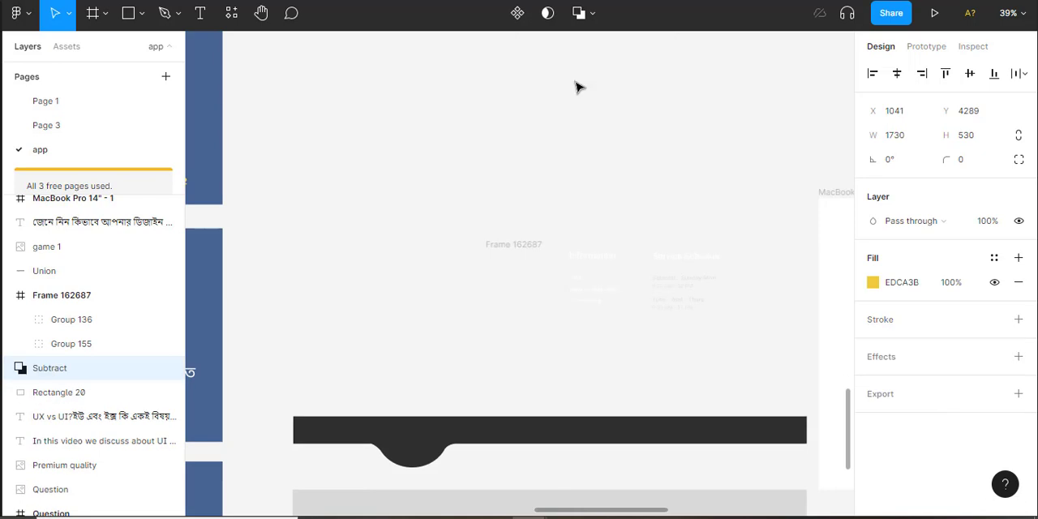
pyautogui.hotkey('ctrl', 'z')
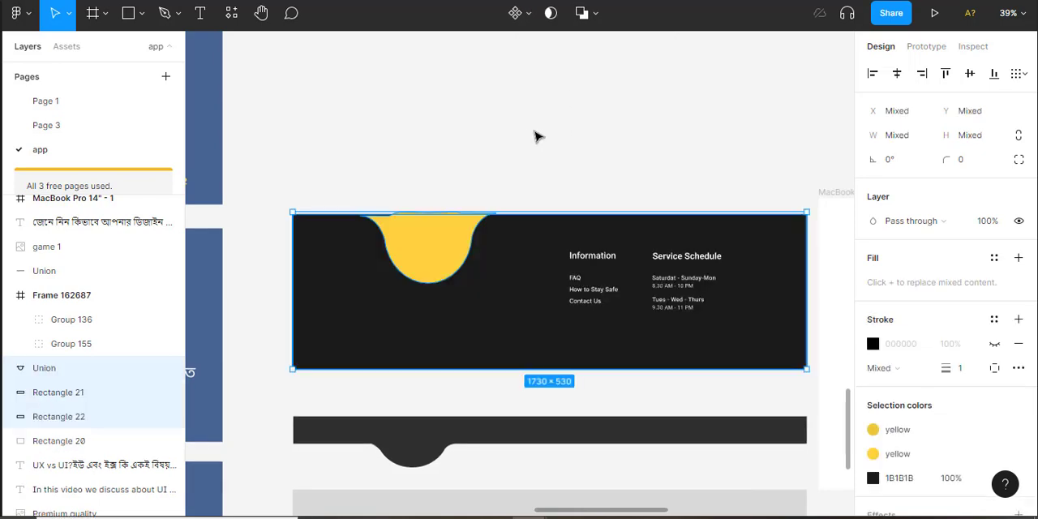
pyautogui.press('Escape')
# Try to subtract the yellow curved shape from only the dark footer rectangle
pyautogui.click(480, 249)
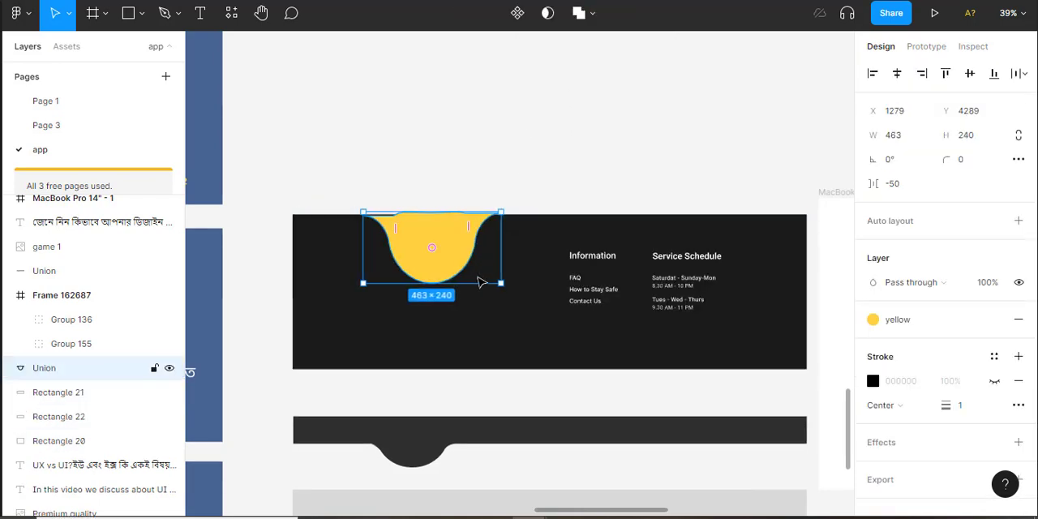
pyautogui.keyDown('shift'); pyautogui.click(508, 322); pyautogui.keyUp('shift')
pyautogui.click(593, 14)
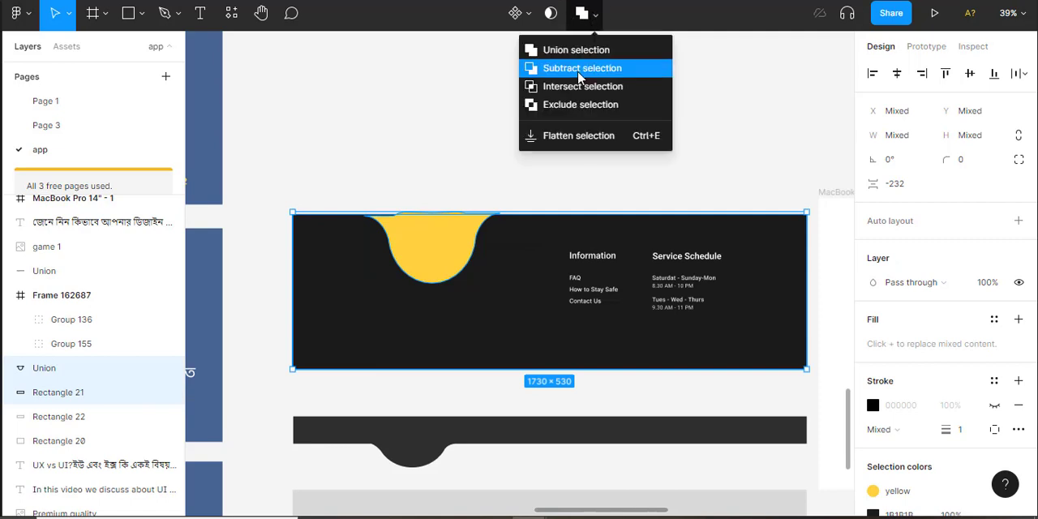
pyautogui.click(578, 69)
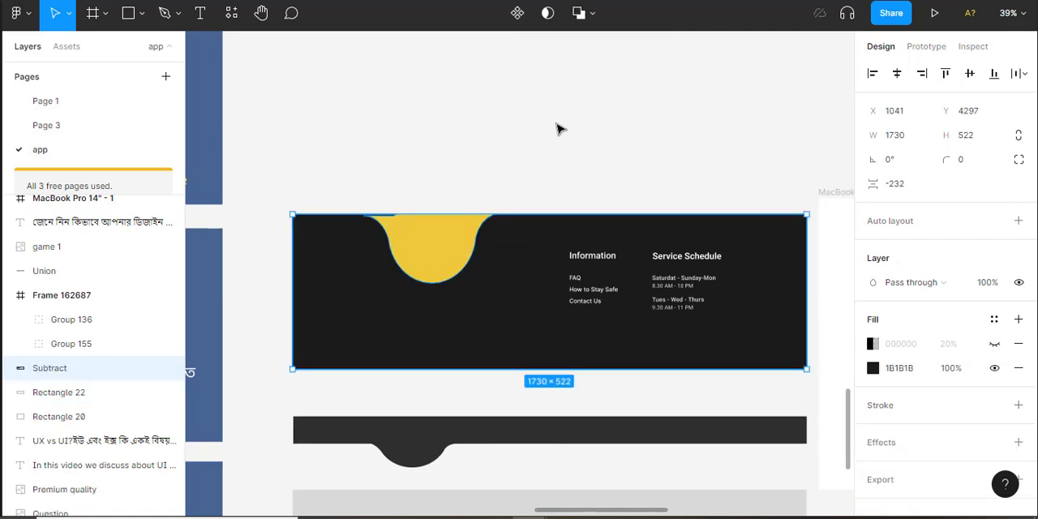
pyautogui.hotkey('ctrl', 'z')
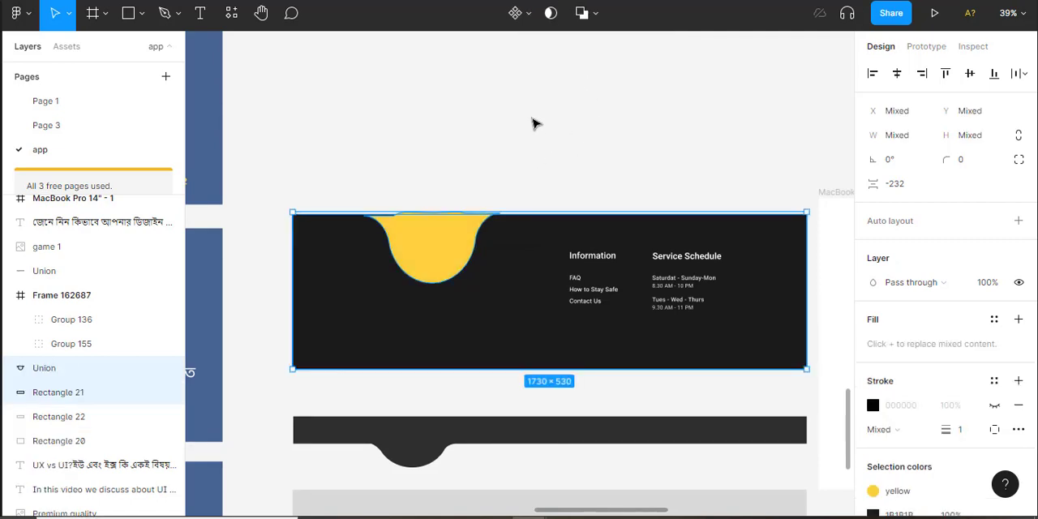
pyautogui.hotkey('ctrl', 'z')
pyautogui.hotkey('ctrl', 'z')
pyautogui.click(580, 239)
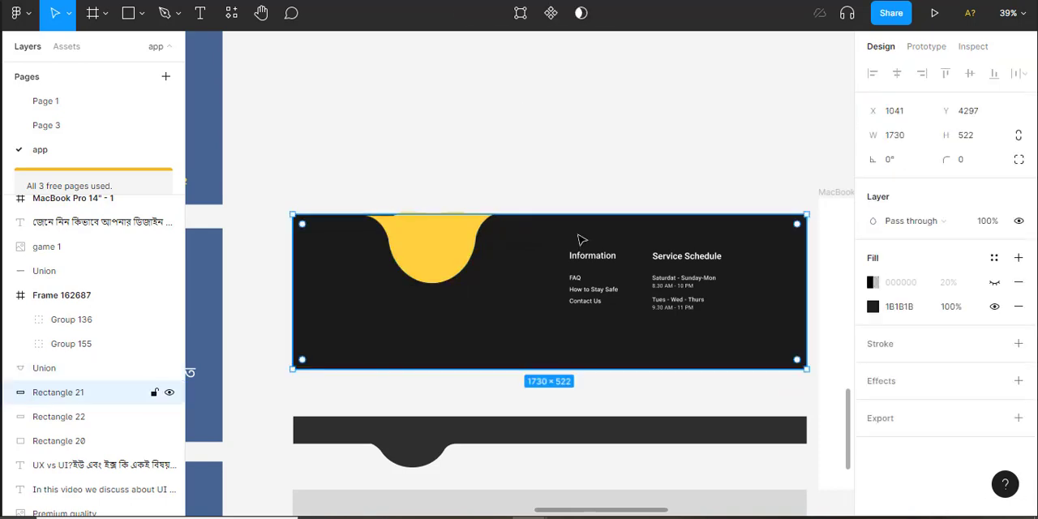
pyautogui.rightClick(580, 235)
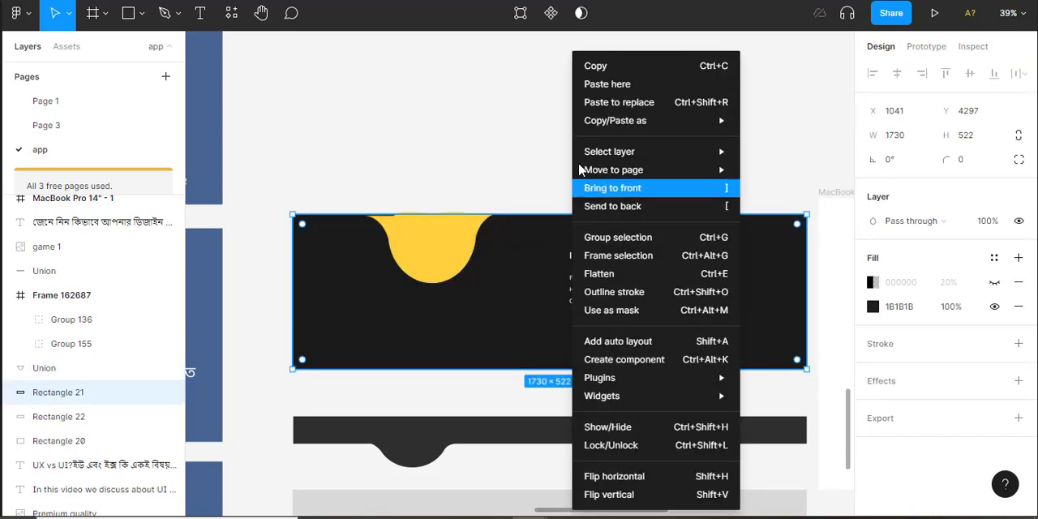
pyautogui.click(477, 165)
pyautogui.click(476, 165)
# Nudge the yellow curved shape slightly upward and subtract it from the dark footer rectangle
pyautogui.click(449, 270)
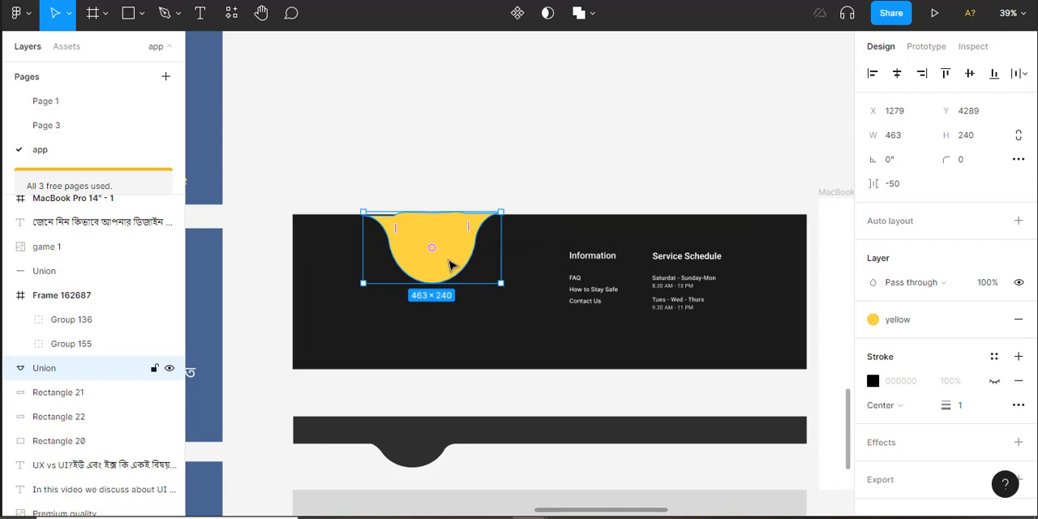
pyautogui.moveTo(452, 265); pyautogui.dragTo(452, 261)
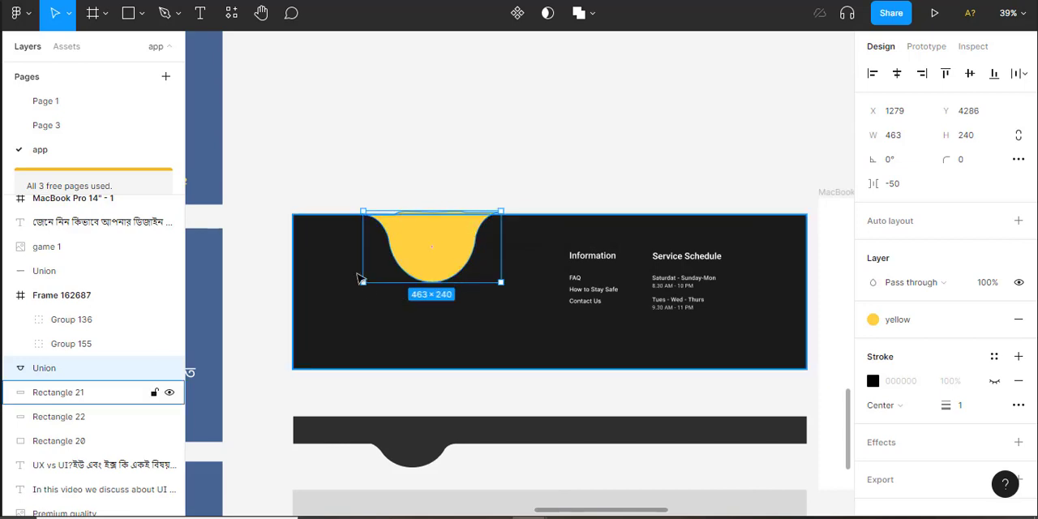
pyautogui.keyDown('shift'); pyautogui.click(324, 229); pyautogui.keyUp('shift')
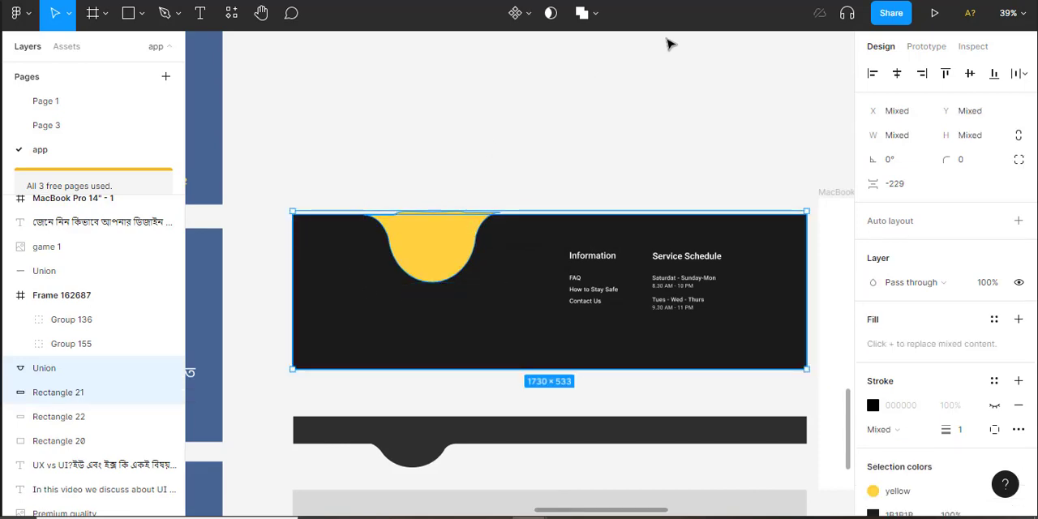
pyautogui.click(594, 13)
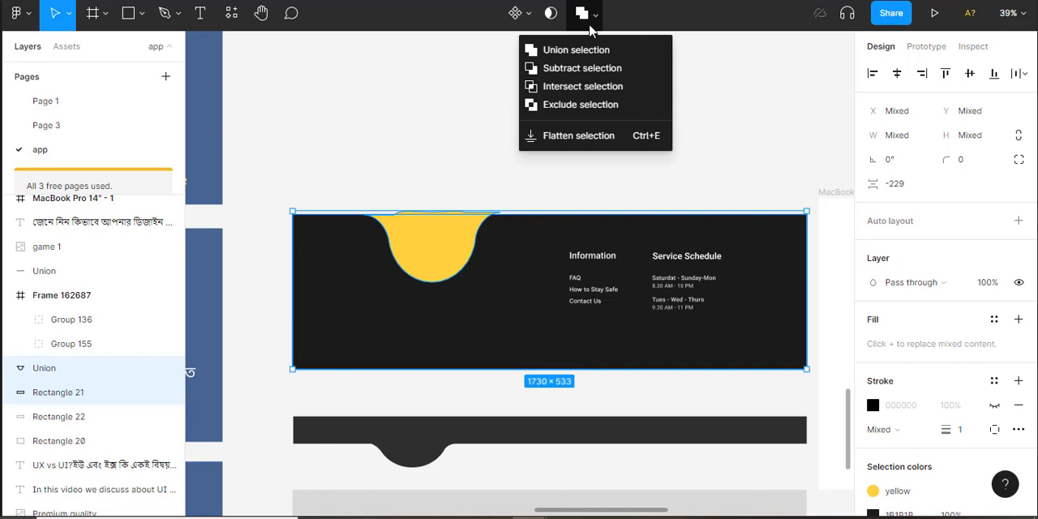
pyautogui.click(572, 71)
# Move the yellow background rectangle out from behind the dark cutout shape, and undo the move
pyautogui.click(466, 239)
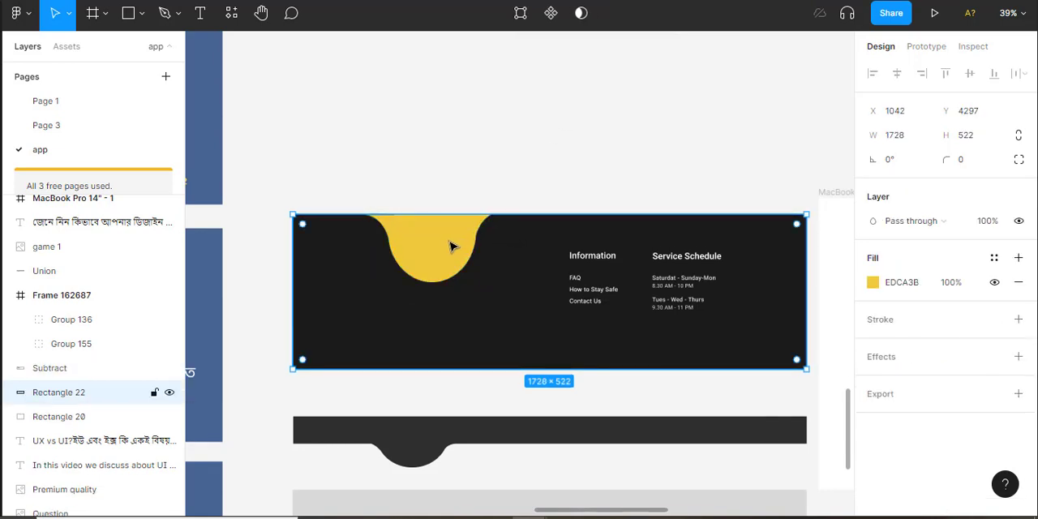
pyautogui.moveTo(452, 243); pyautogui.dragTo(479, 151)
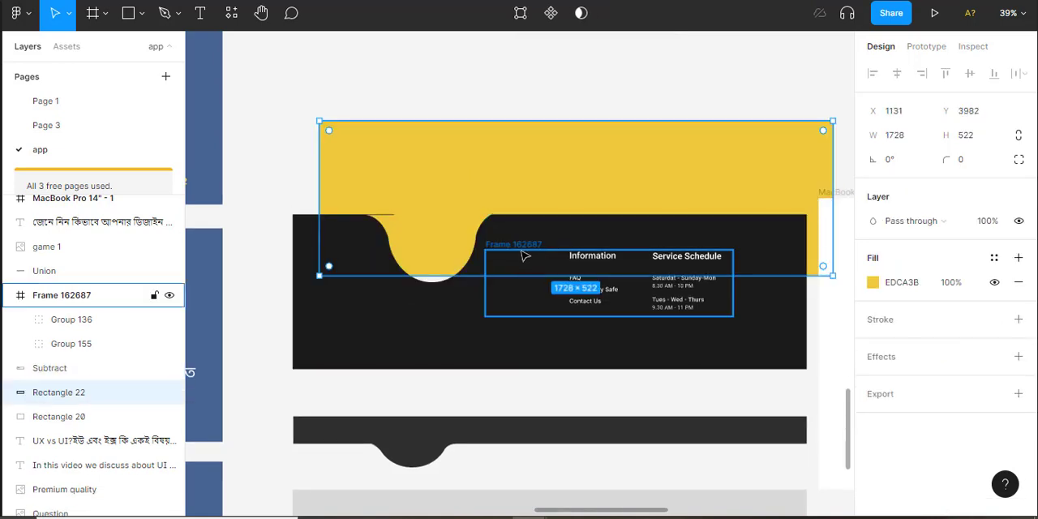
pyautogui.hotkey('ctrl', 'z')
pyautogui.moveTo(489, 242); pyautogui.dragTo(562, 60)
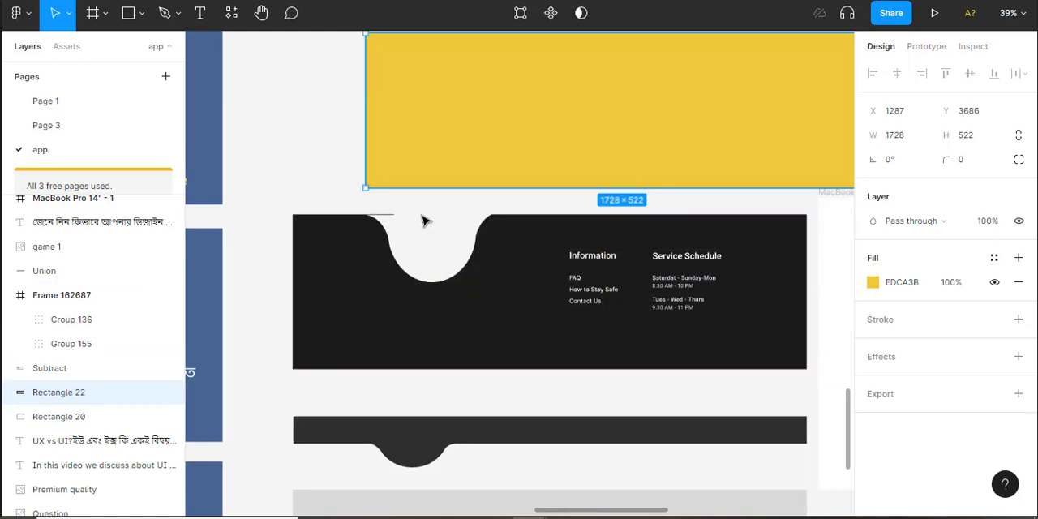
pyautogui.click(391, 216)
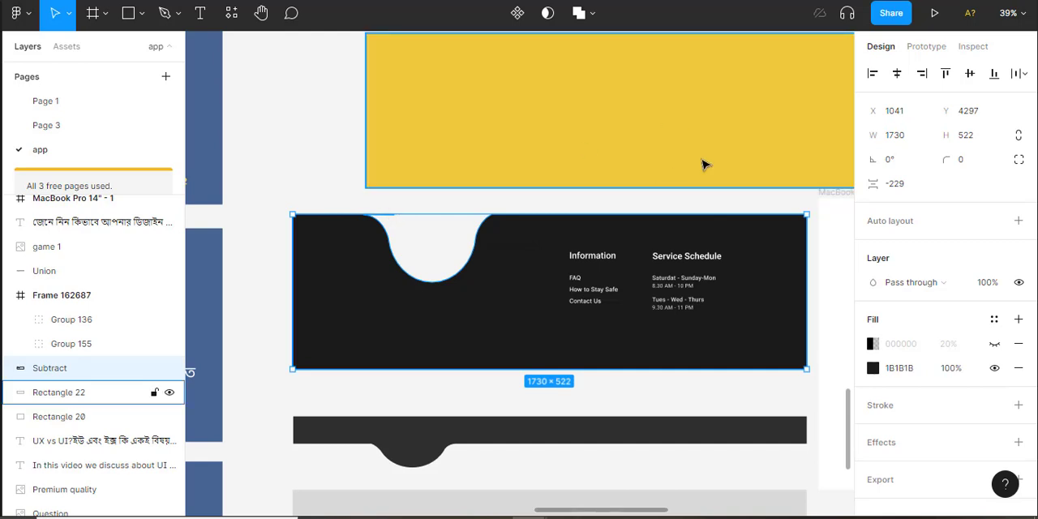
pyautogui.hotkey('ctrl', 'z')
pyautogui.hotkey('ctrl', 'z')
# Move the dark cutout shape up off the yellow background rectangle, and undo the move
pyautogui.click(582, 229)
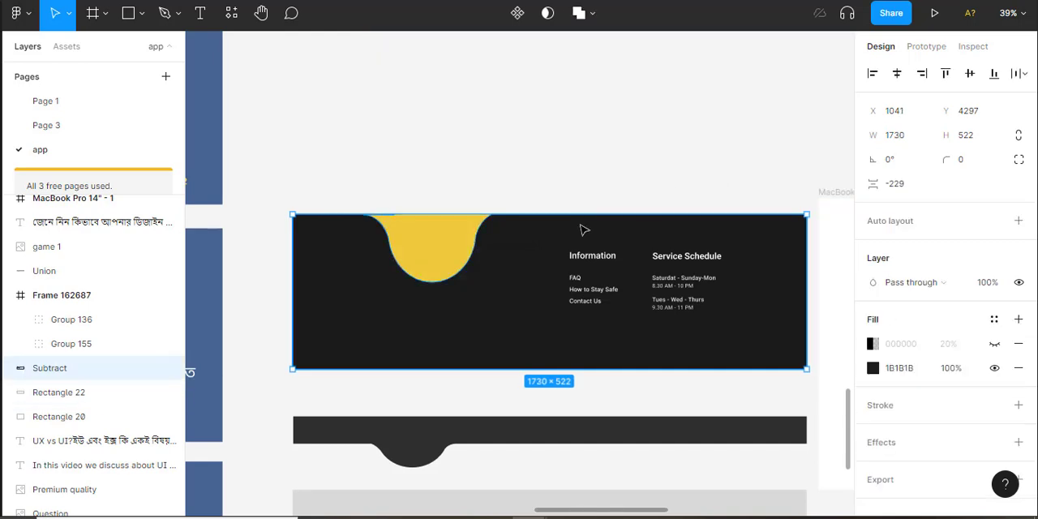
pyautogui.hotkey('ctrl', 'shift', 'z')
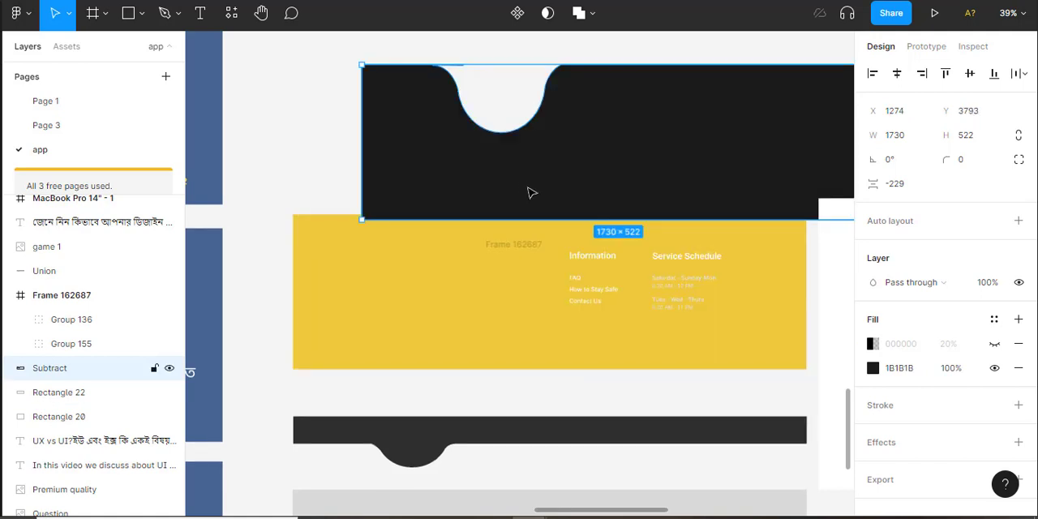
pyautogui.hotkey('ctrl', 'z')
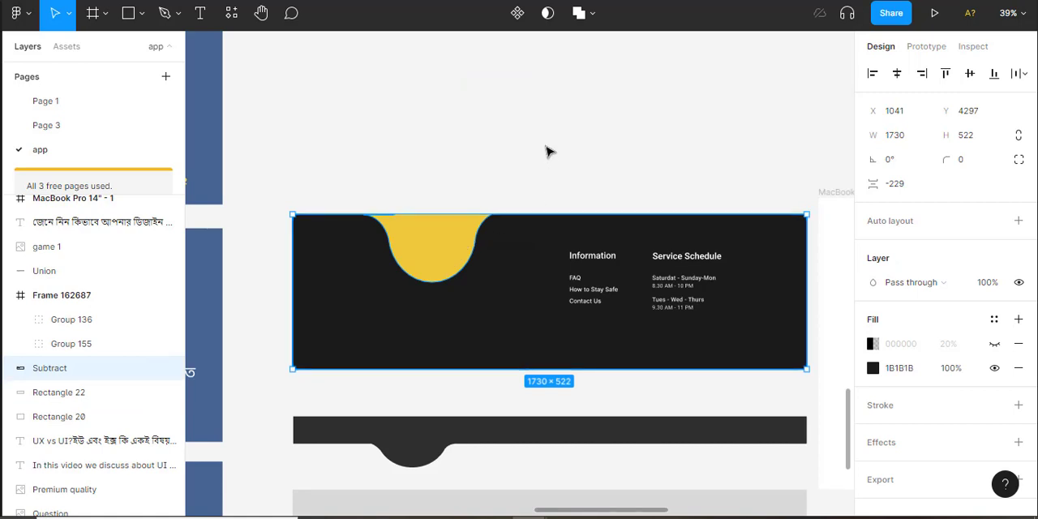
# Select the dark cutout shape and review the list of available boolean operations
pyautogui.click(493, 161)
pyautogui.scroll(-1, 492, 160)
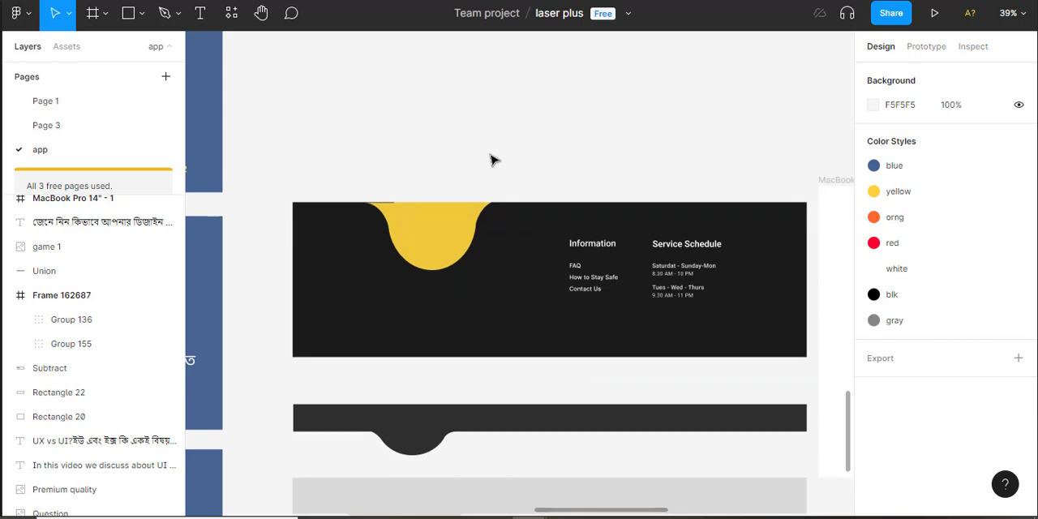
pyautogui.click(481, 222)
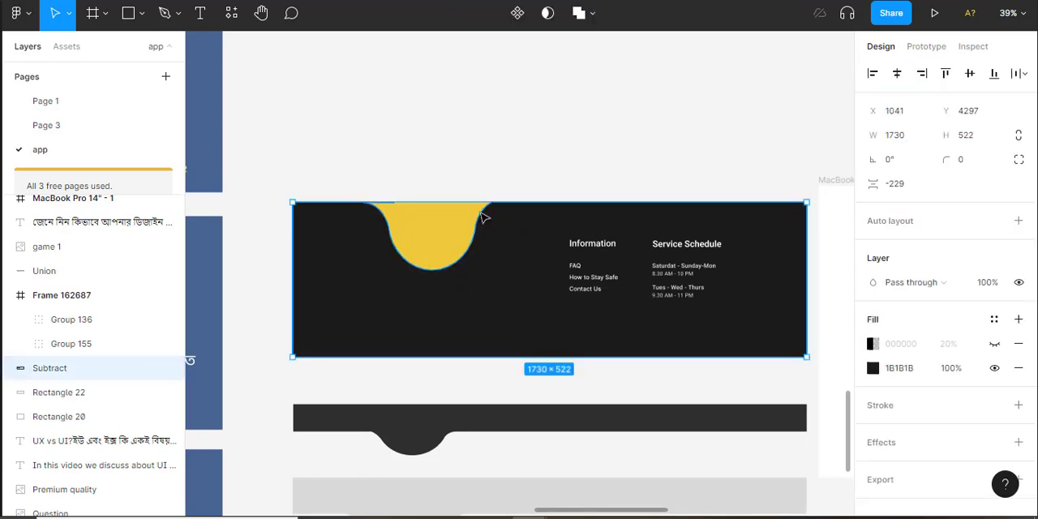
pyautogui.click(593, 15)
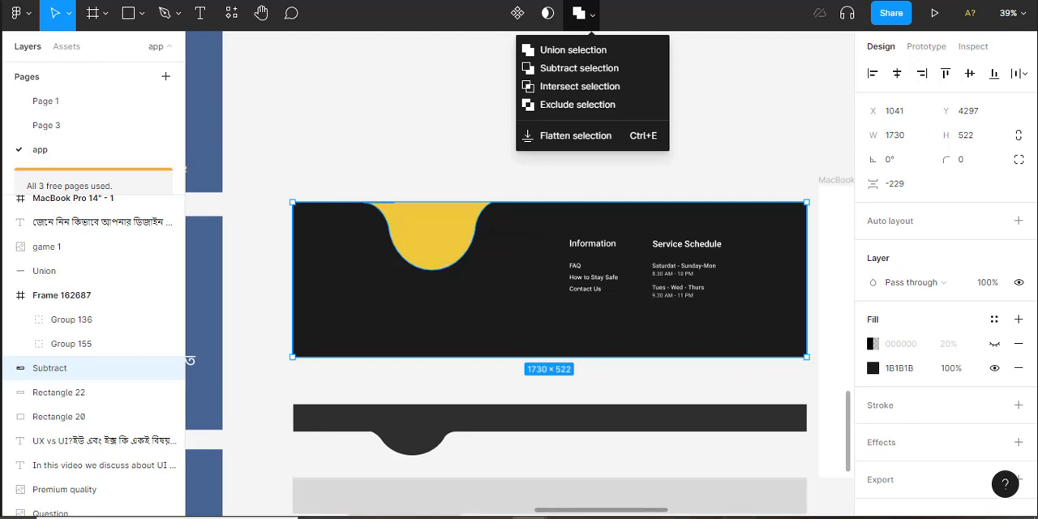
pyautogui.click(738, 517)
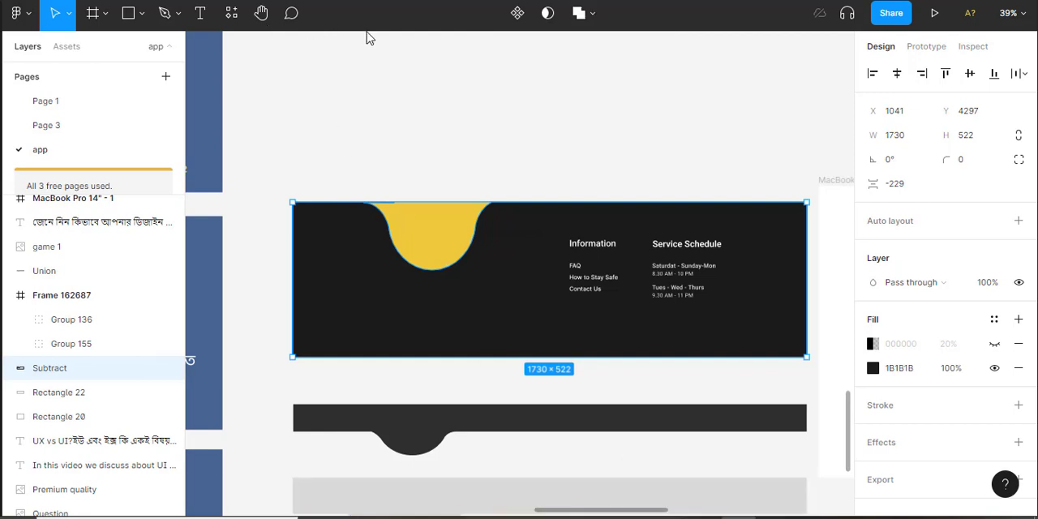